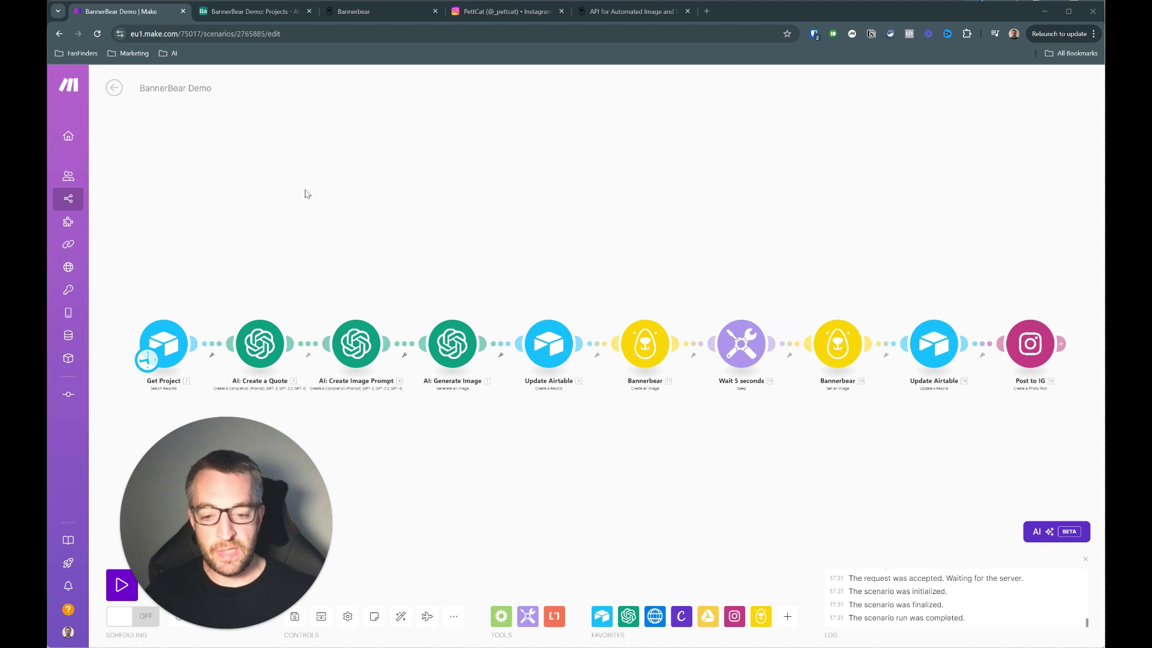
- Switch to Airtable to view the BannerBear Demo Projects table with the Cat Quotes project
{"action": "left_click", "coordinate": [269, 13]}
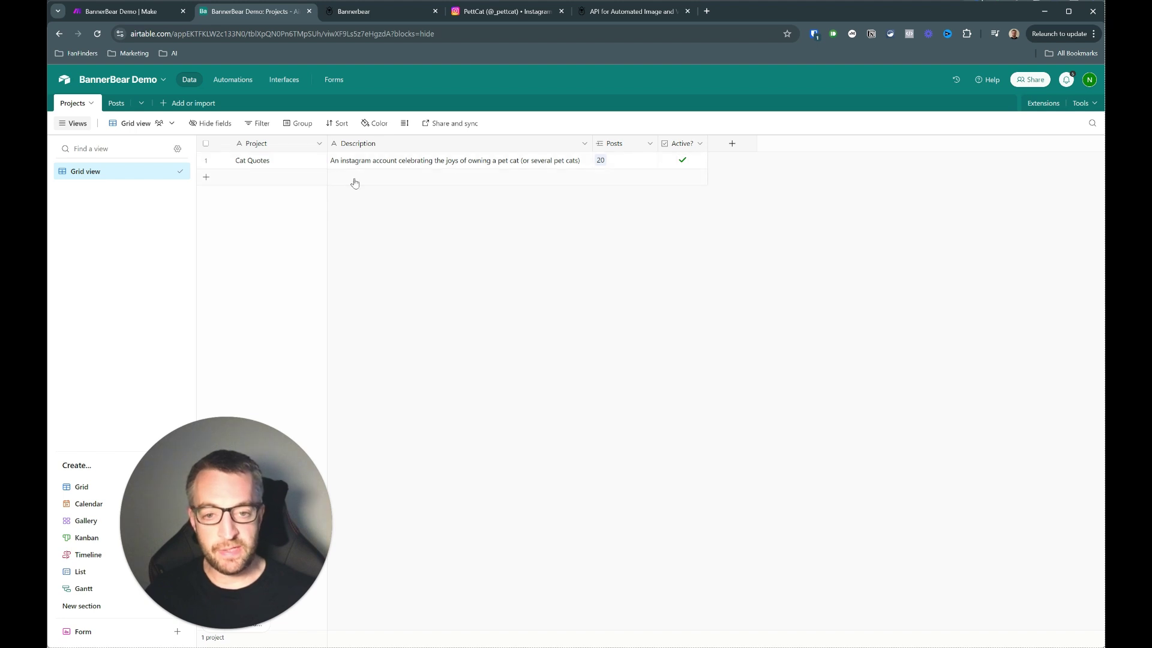
- Review the Bannerbear YT Demo template, then view the published cat-quote post on Instagram
{"action": "left_click", "coordinate": [368, 13]}
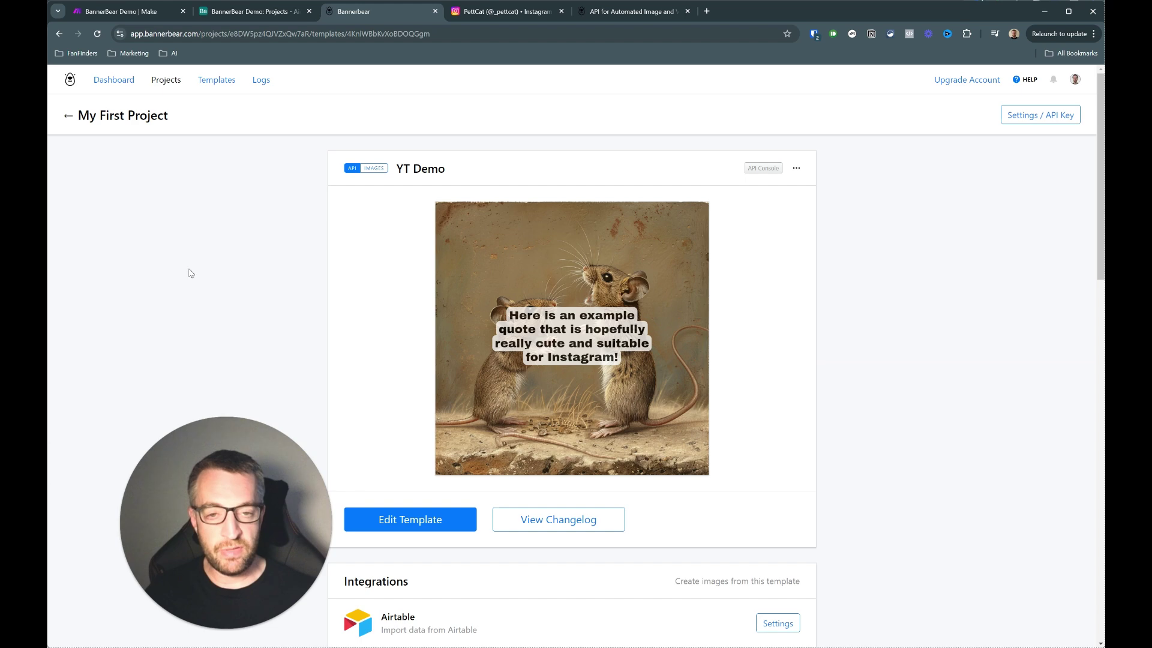
{"action": "left_click", "coordinate": [503, 18]}
{"action": "mouse_move", "coordinate": [478, 361]}
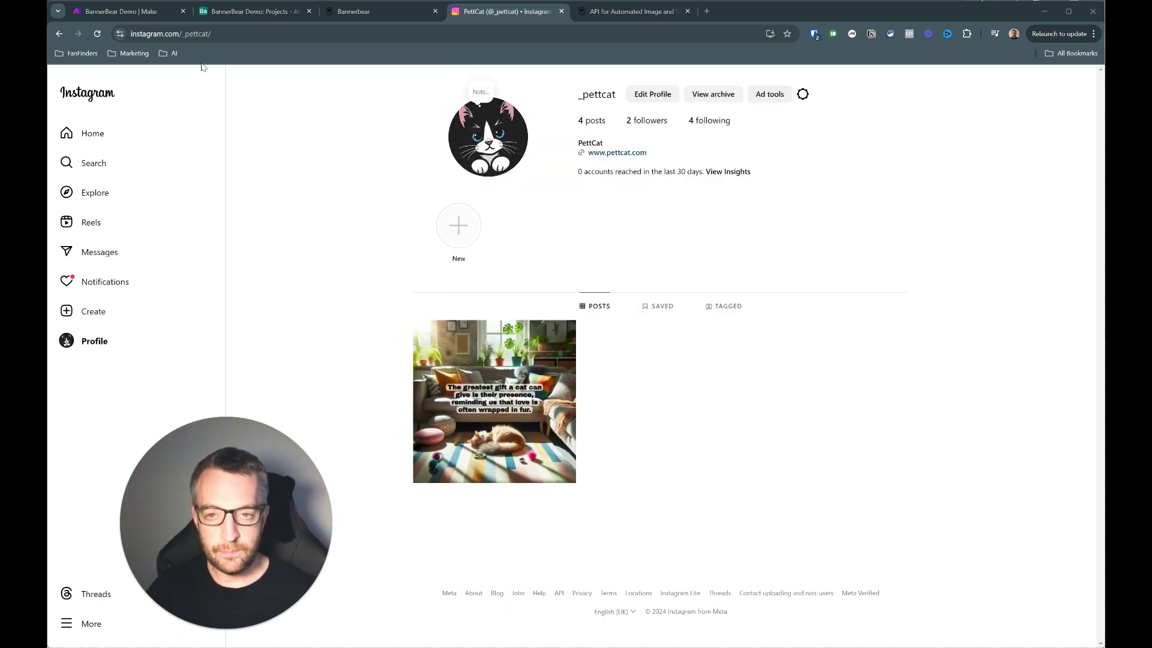
- Return to Make to start a blank new scenario
{"action": "left_click", "coordinate": [135, 13]}
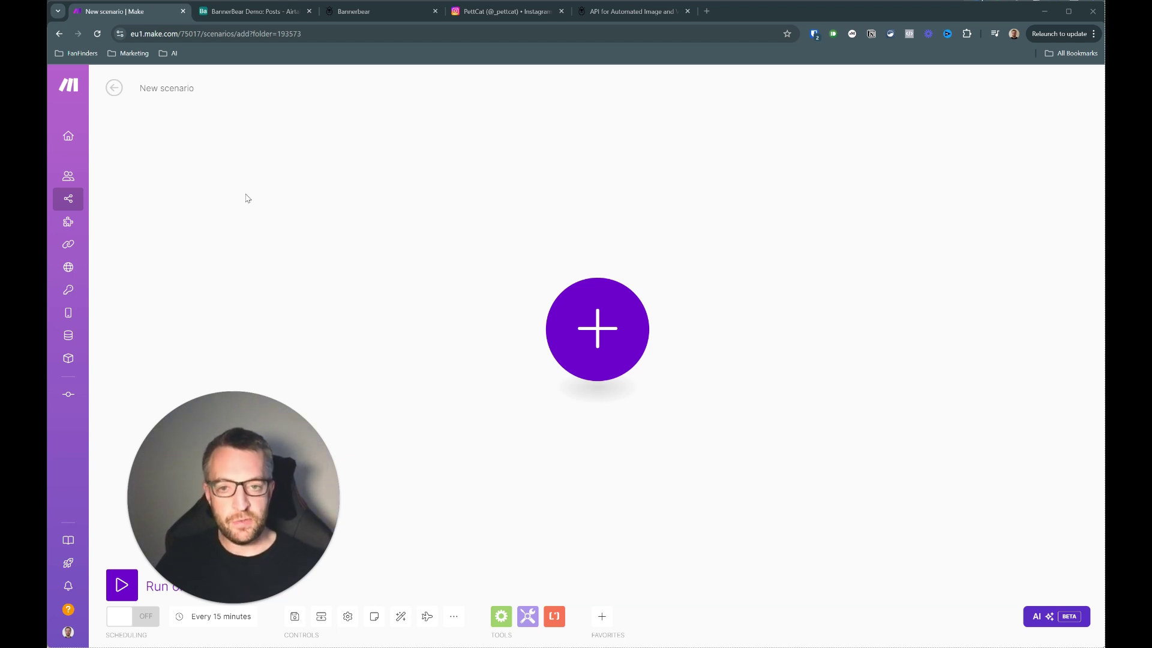
- Open the BannerBear Demo Projects table and inspect the Cat Quotes name and description cells
{"action": "left_click", "coordinate": [248, 11]}
{"action": "left_click", "coordinate": [66, 103]}
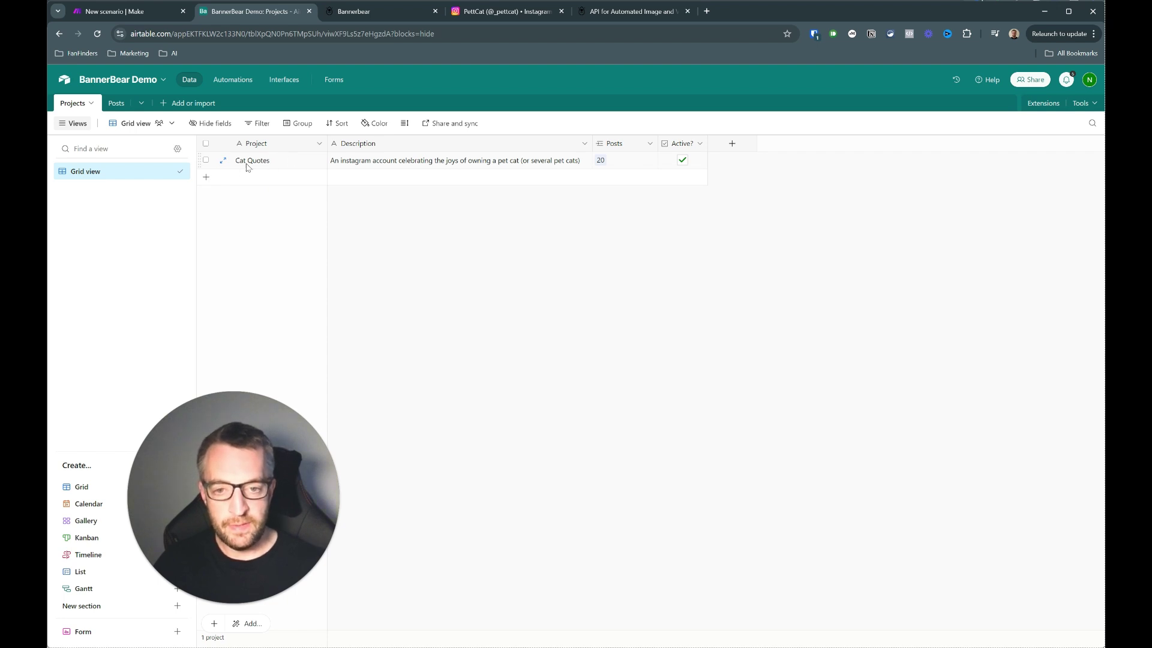
{"action": "left_click", "coordinate": [277, 161]}
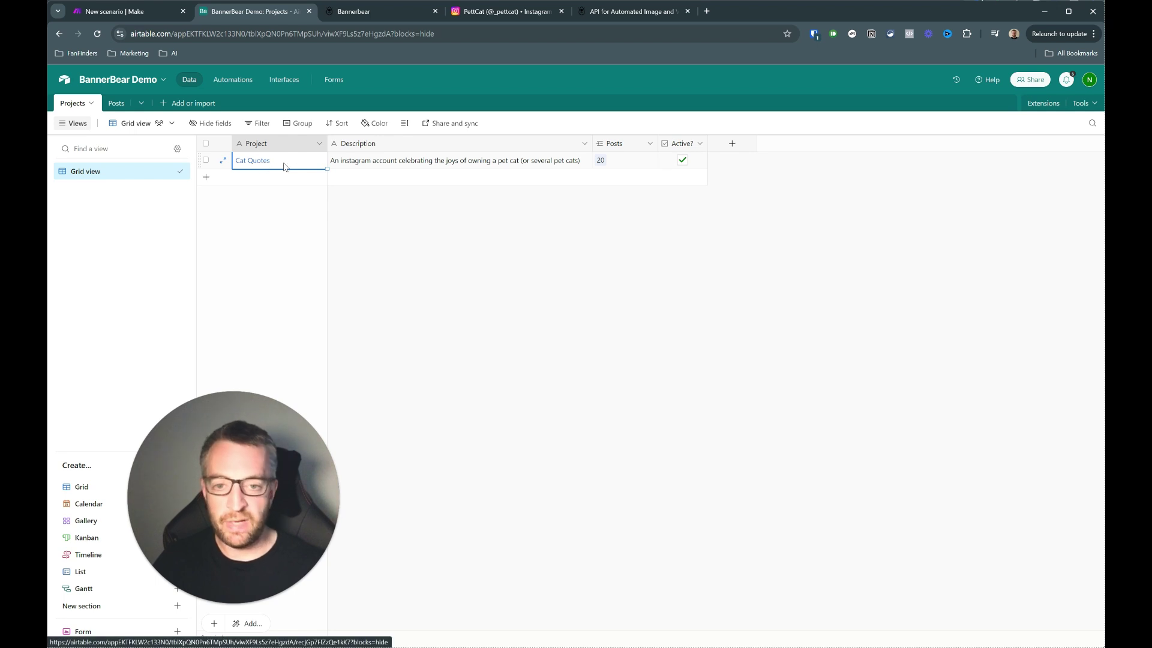
{"action": "left_click", "coordinate": [381, 162]}
{"action": "left_click", "coordinate": [469, 209]}
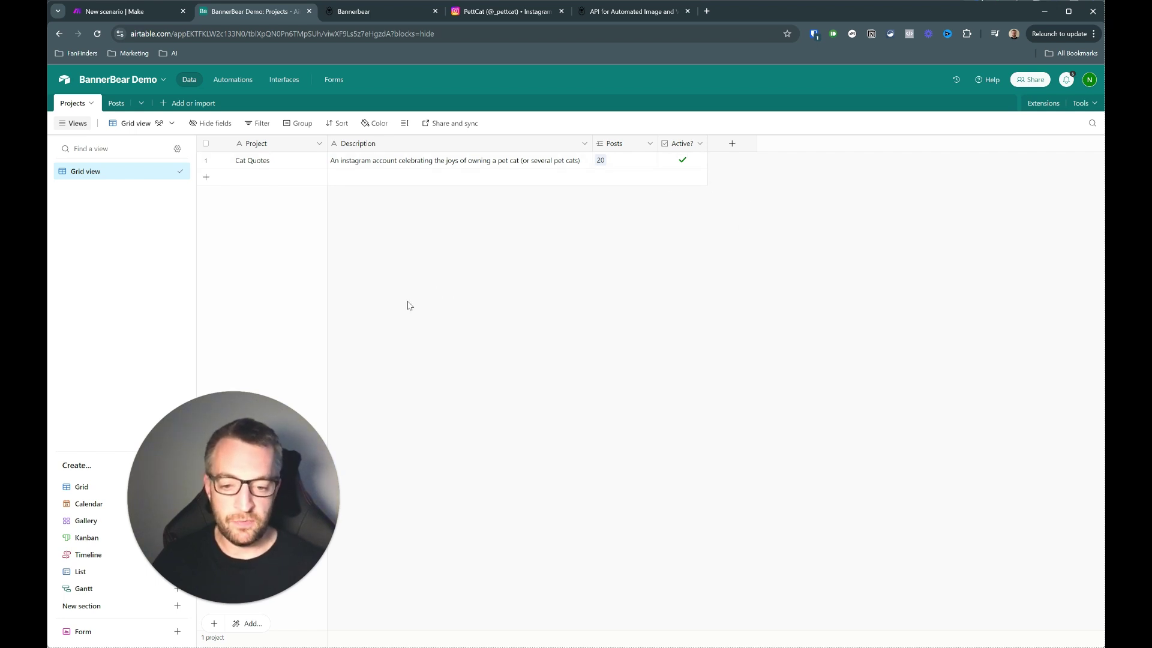
{"action": "left_click", "coordinate": [115, 105]}
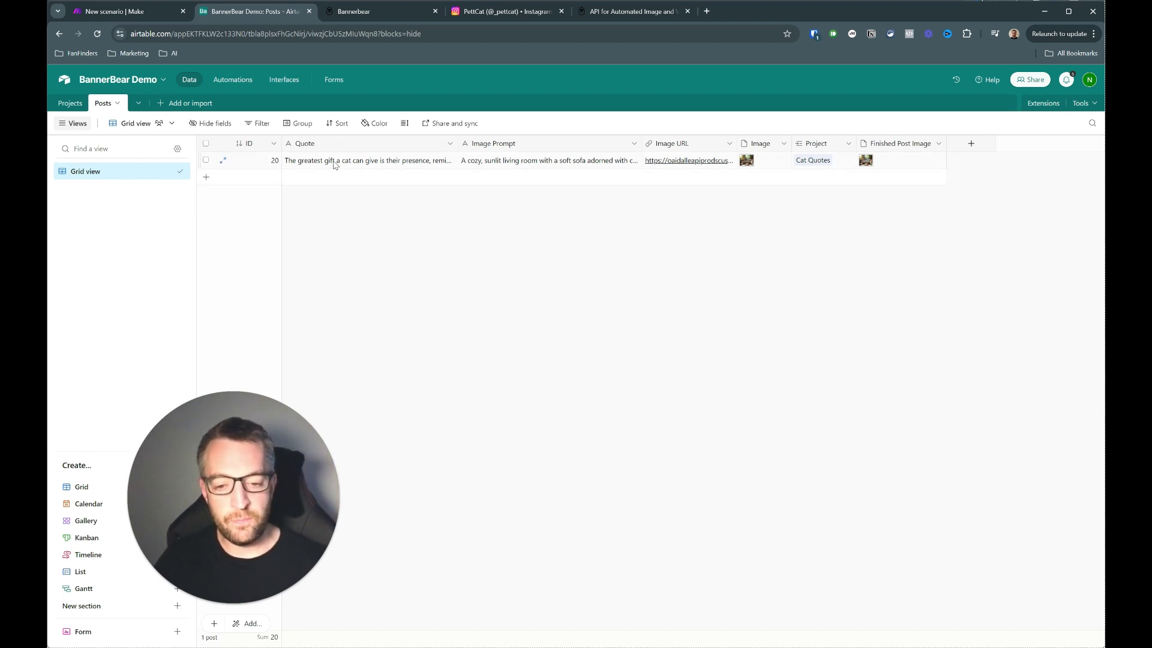
{"action": "left_click", "coordinate": [488, 12]}
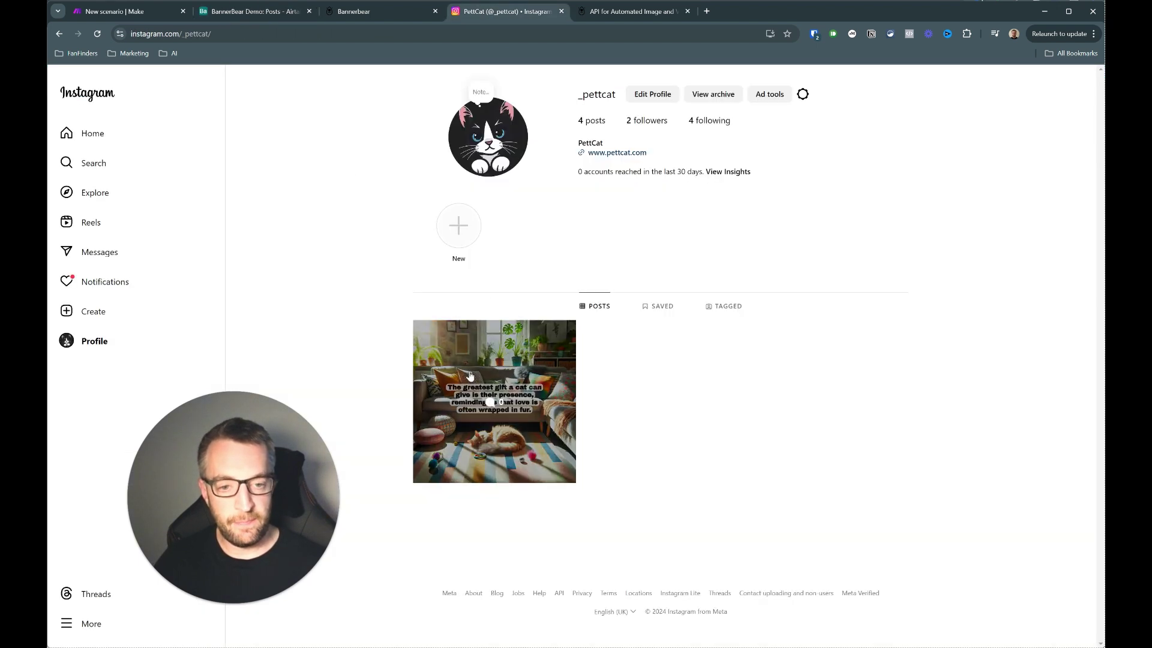
{"action": "left_click", "coordinate": [243, 14]}
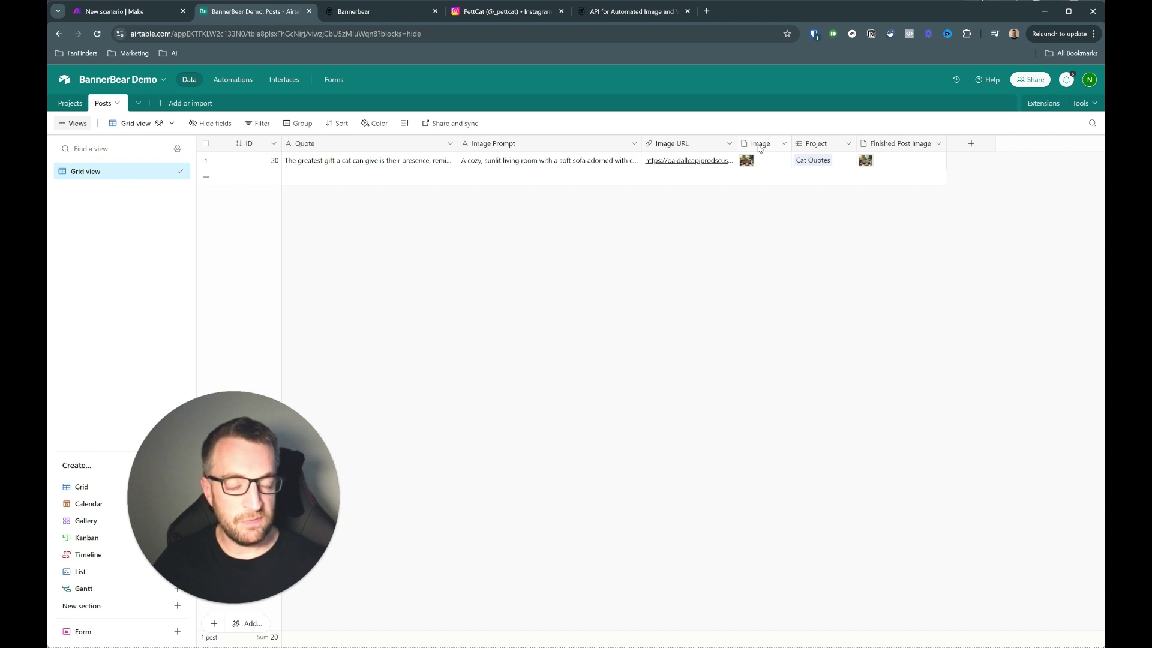
{"action": "left_click", "coordinate": [748, 161]}
{"action": "left_click", "coordinate": [747, 161]}
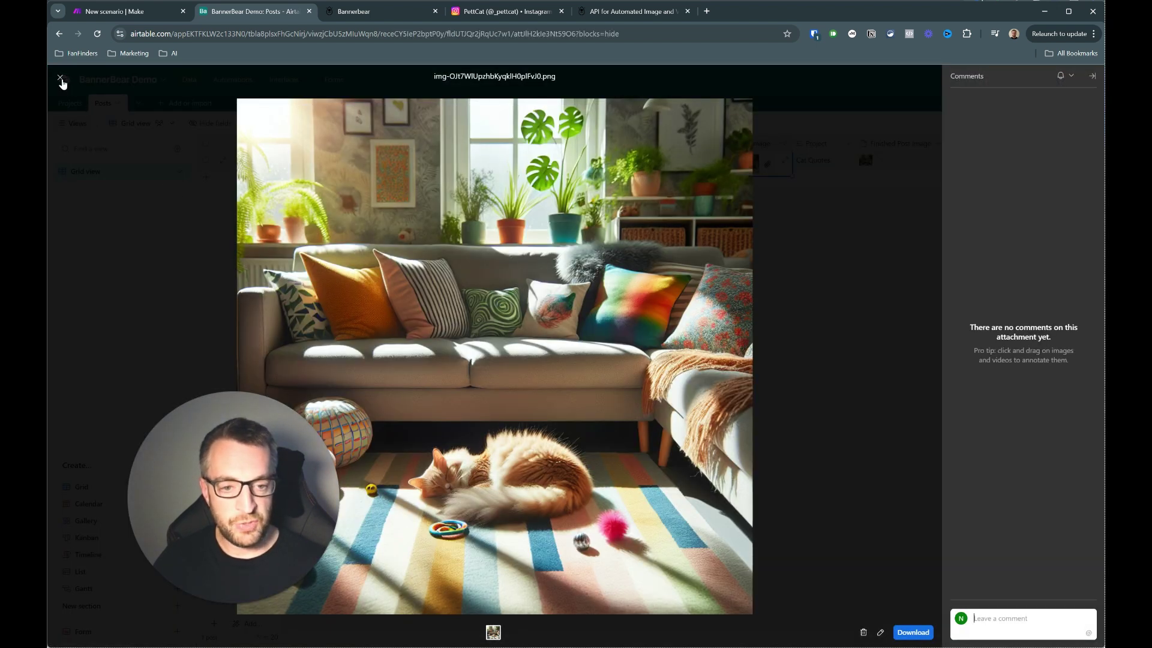
{"action": "left_click", "coordinate": [60, 78]}
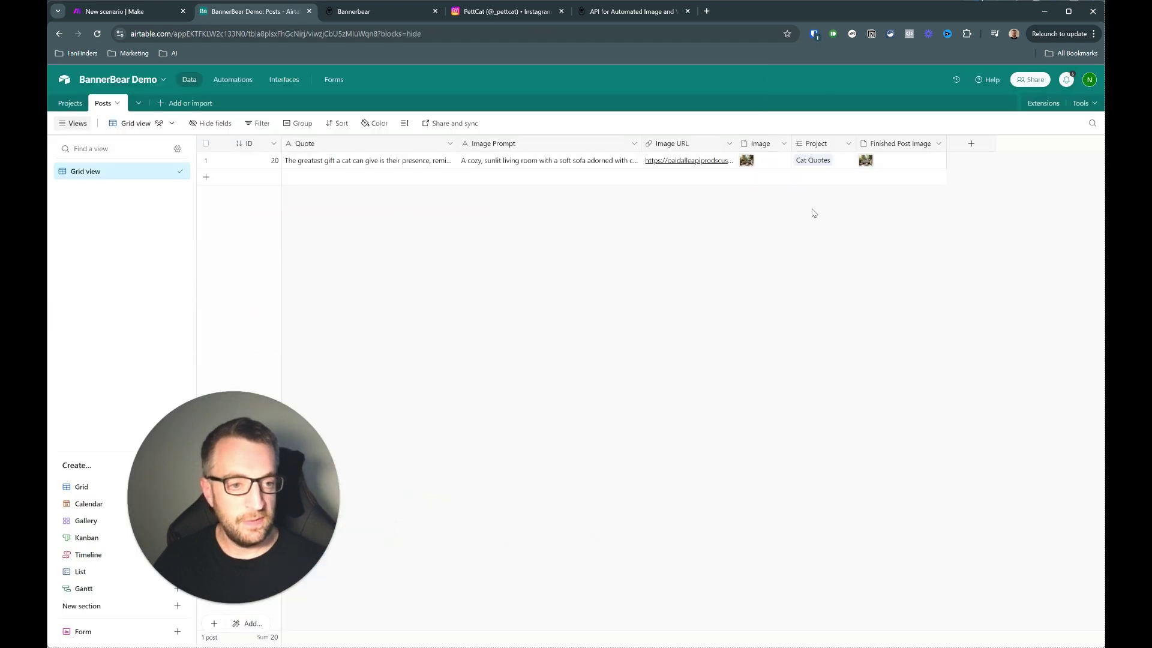
{"action": "left_click", "coordinate": [867, 164]}
{"action": "left_click", "coordinate": [866, 164]}
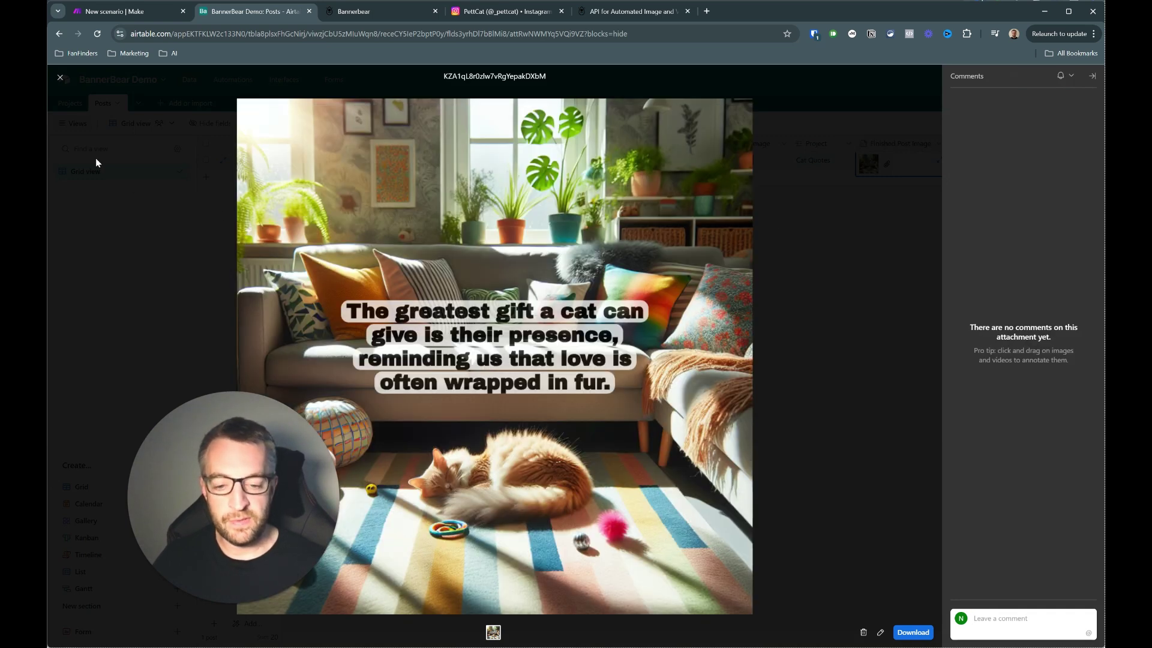
{"action": "left_click", "coordinate": [60, 79]}
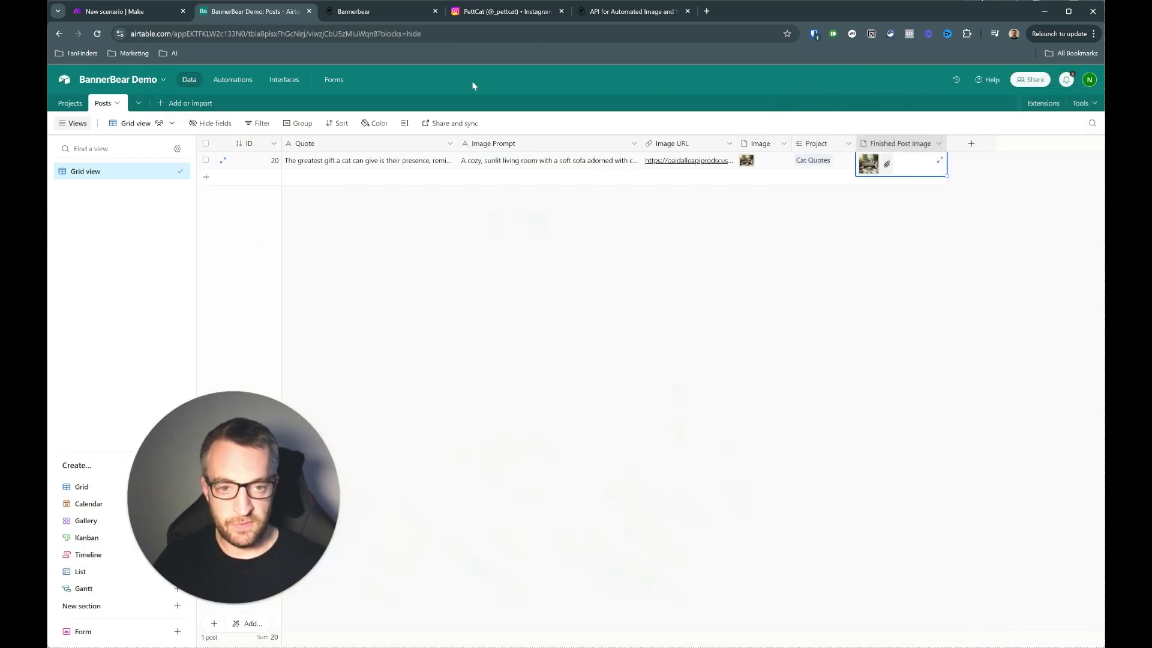
{"action": "left_click", "coordinate": [841, 205]}
{"action": "right_click", "coordinate": [821, 146]}
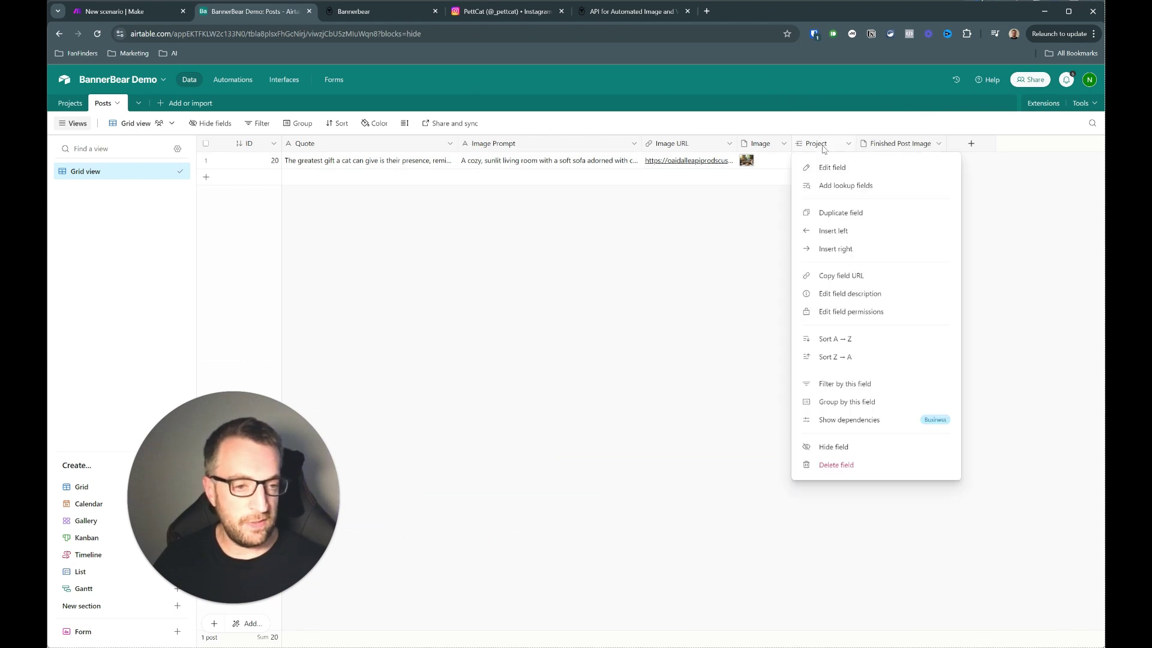
{"action": "left_click", "coordinate": [847, 171]}
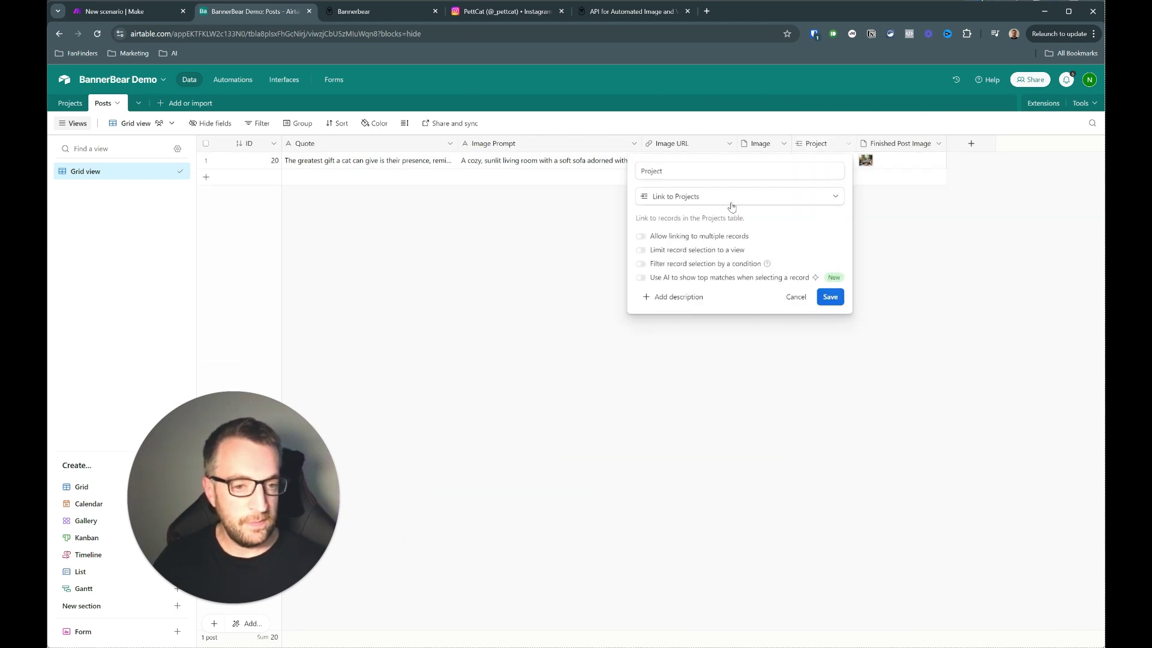
{"action": "left_click", "coordinate": [796, 304]}
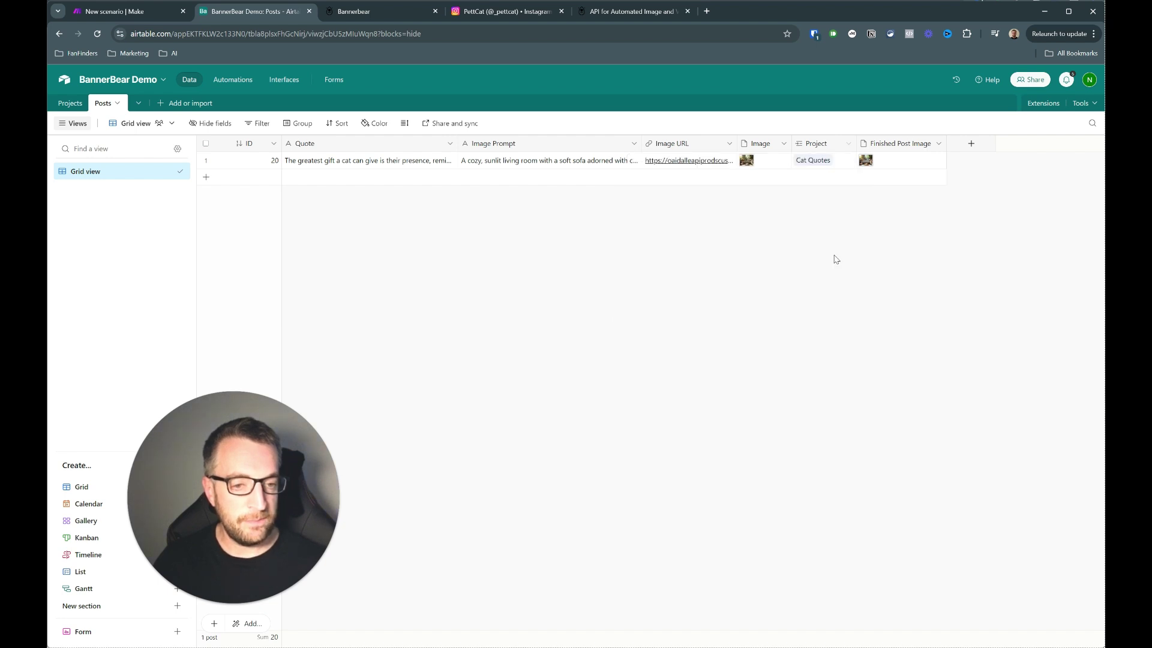
{"action": "left_click", "coordinate": [71, 103]}
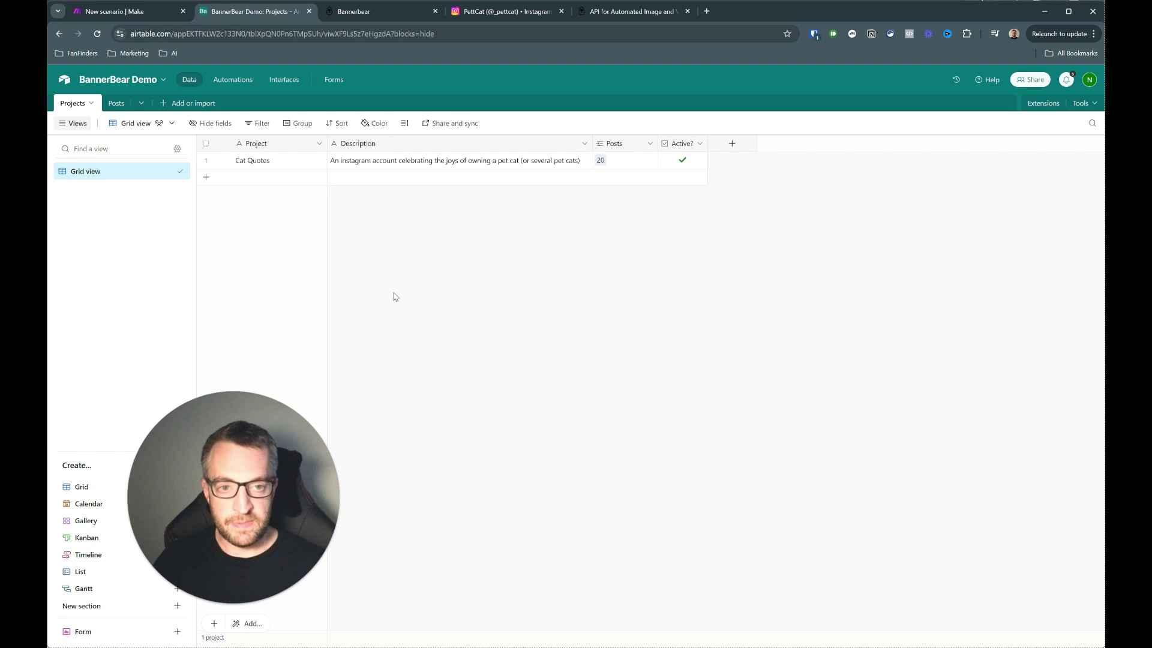
- Open the YT Demo template editor and inspect its quote text and background image layers
{"action": "left_click", "coordinate": [622, 12]}
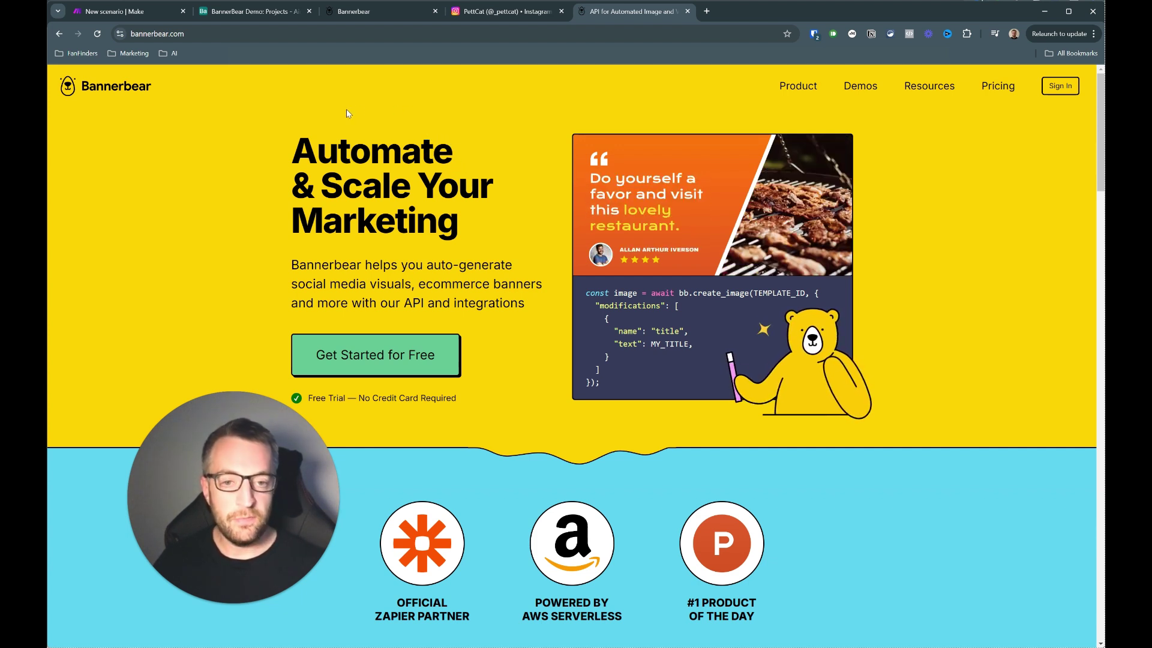
{"action": "left_click", "coordinate": [367, 18]}
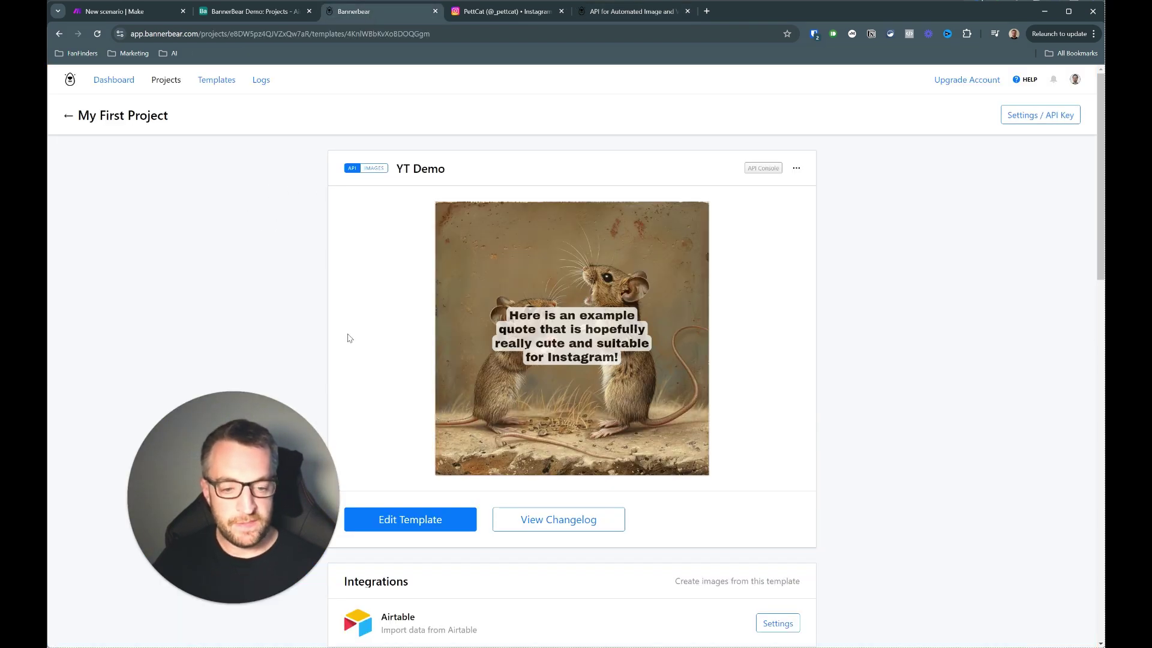
{"action": "left_click", "coordinate": [410, 522]}
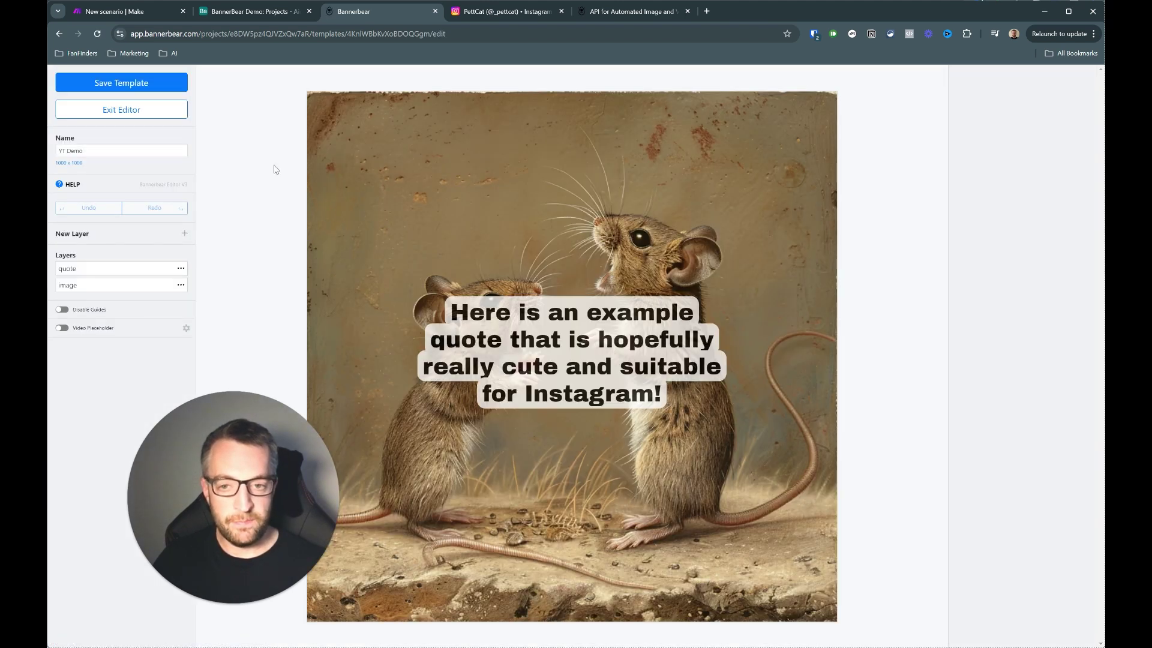
{"action": "left_click", "coordinate": [88, 269]}
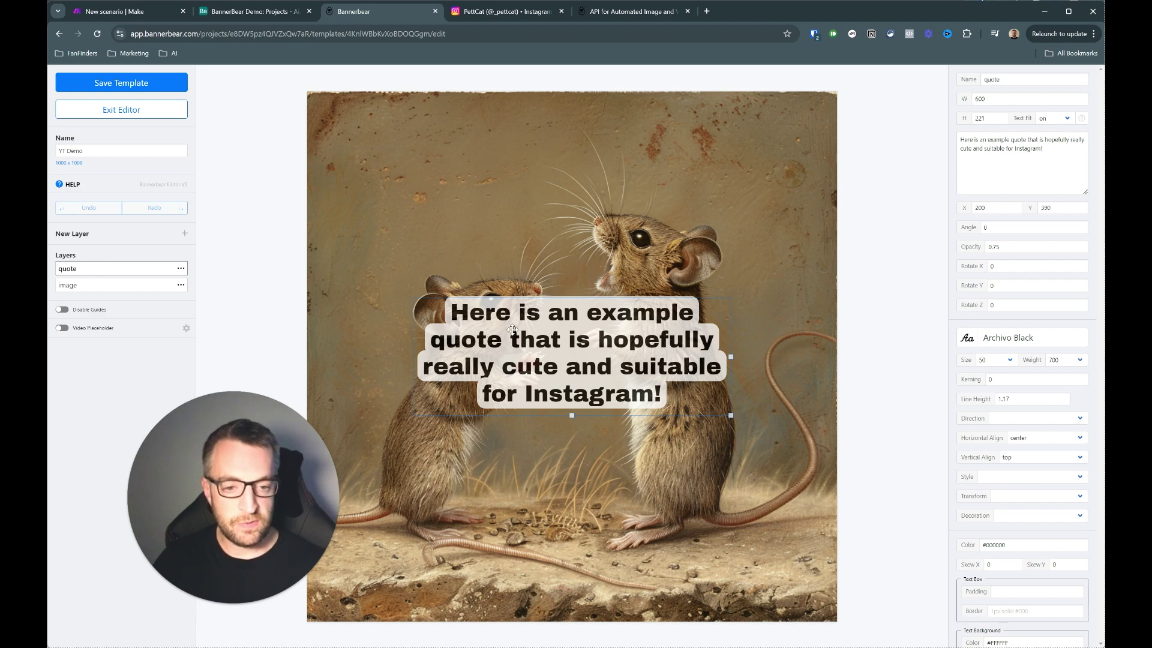
{"action": "left_click", "coordinate": [388, 162]}
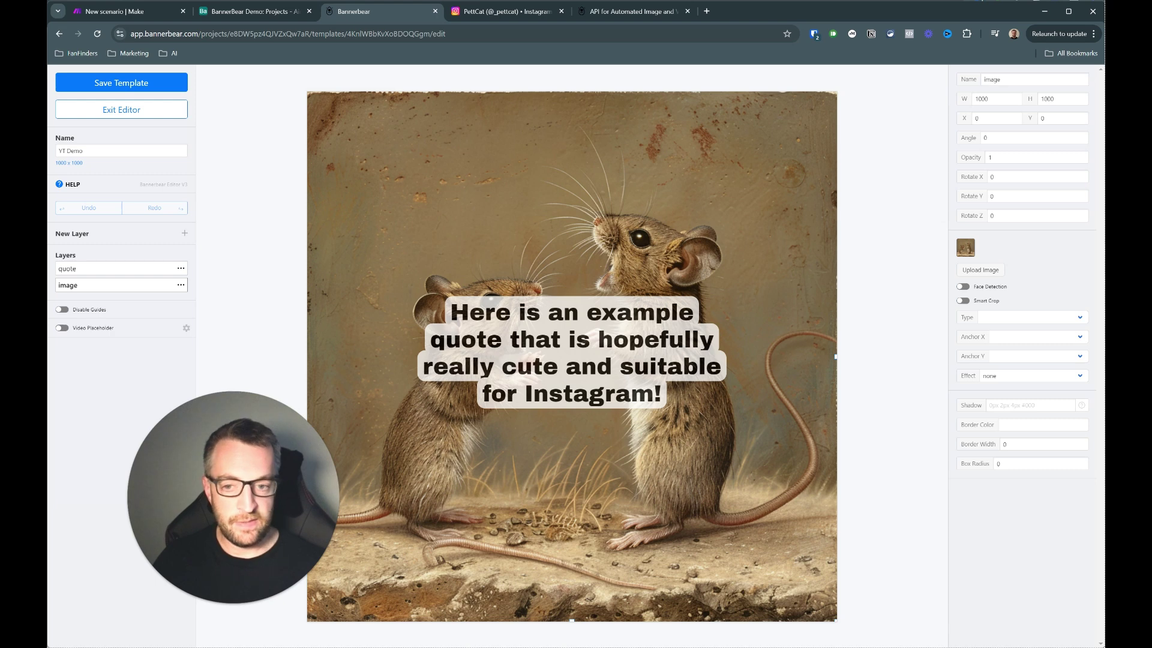
{"action": "left_click", "coordinate": [1005, 81]}
{"action": "left_click", "coordinate": [878, 120]}
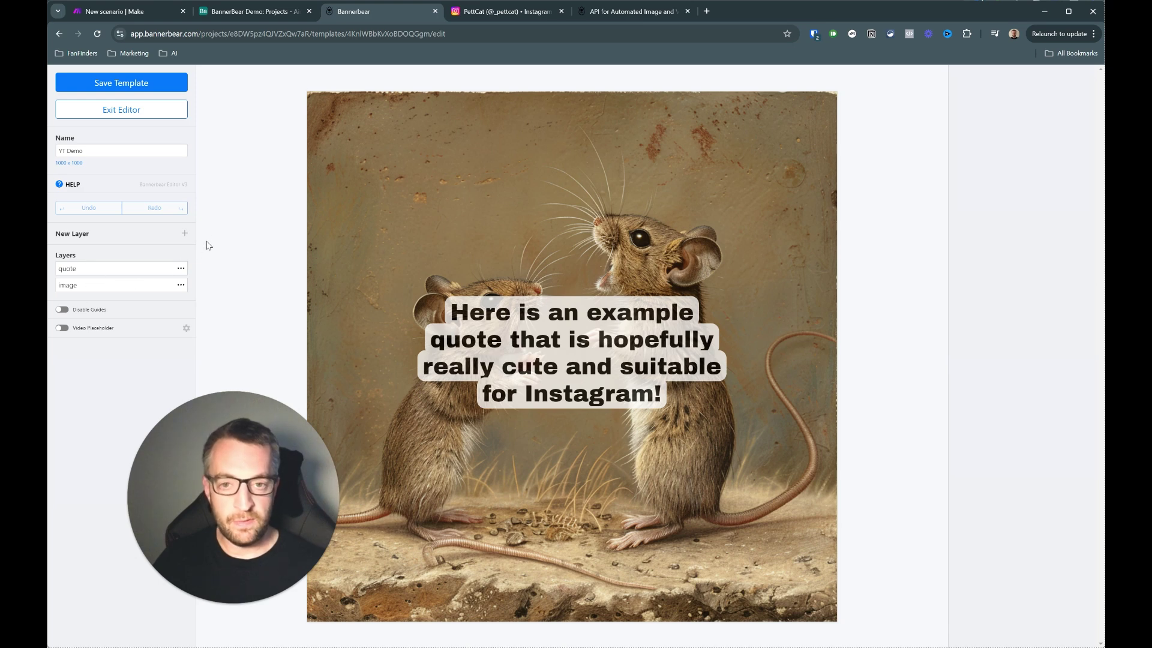
- Add an Airtable Search Records module as the new scenario's first module
{"action": "left_click", "coordinate": [138, 13]}
{"action": "left_click", "coordinate": [596, 329]}
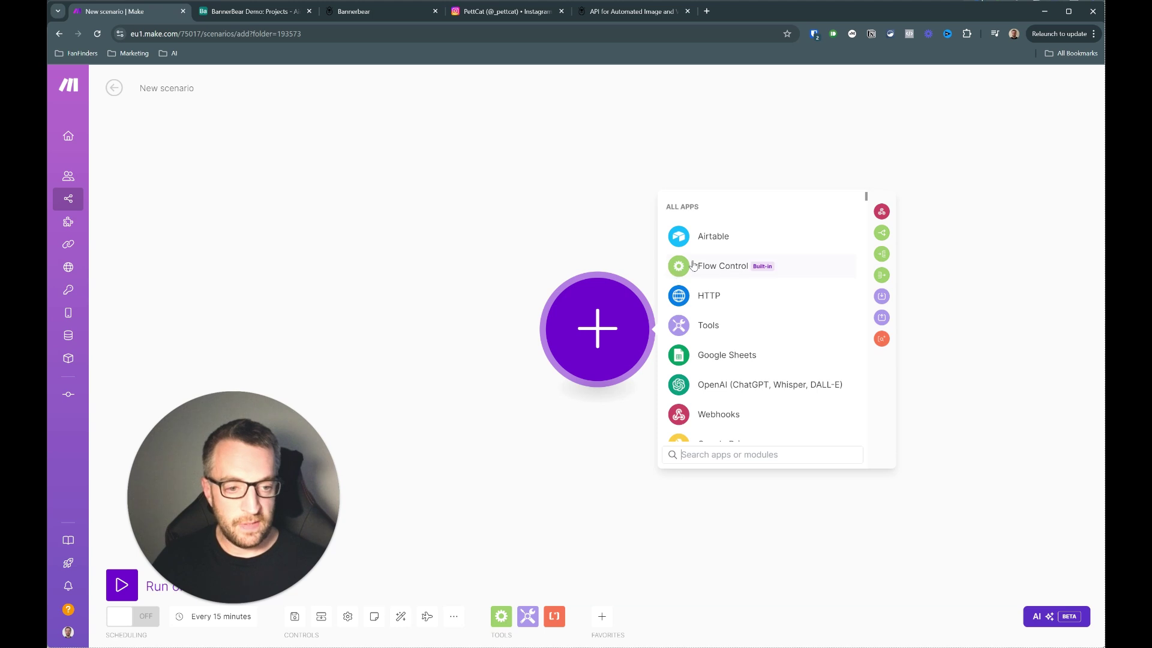
{"action": "left_click", "coordinate": [723, 234]}
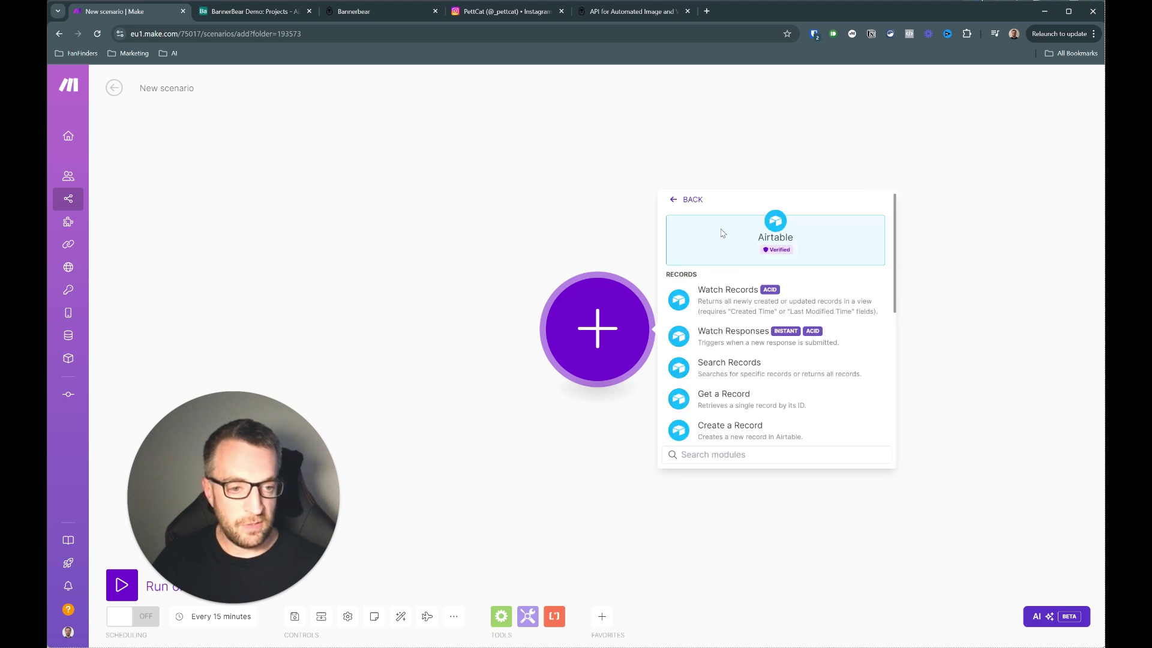
{"action": "left_click", "coordinate": [706, 374]}
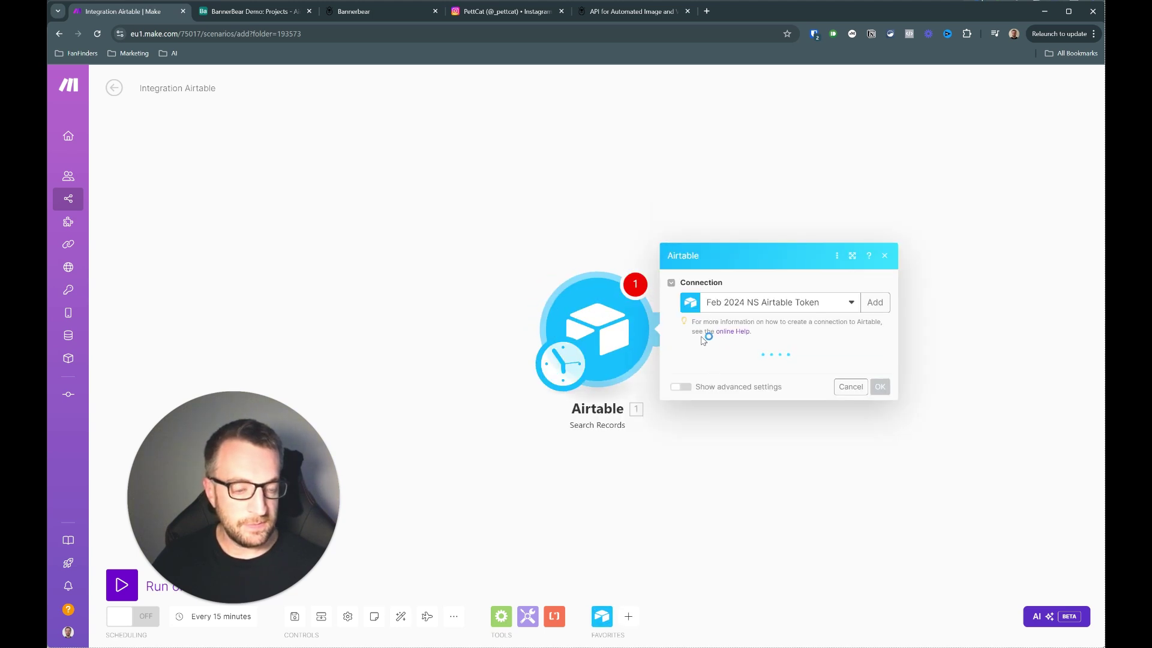
- Point the search at the BannerBear Demo base, Projects table and Grid view
{"action": "left_click", "coordinate": [726, 375]}
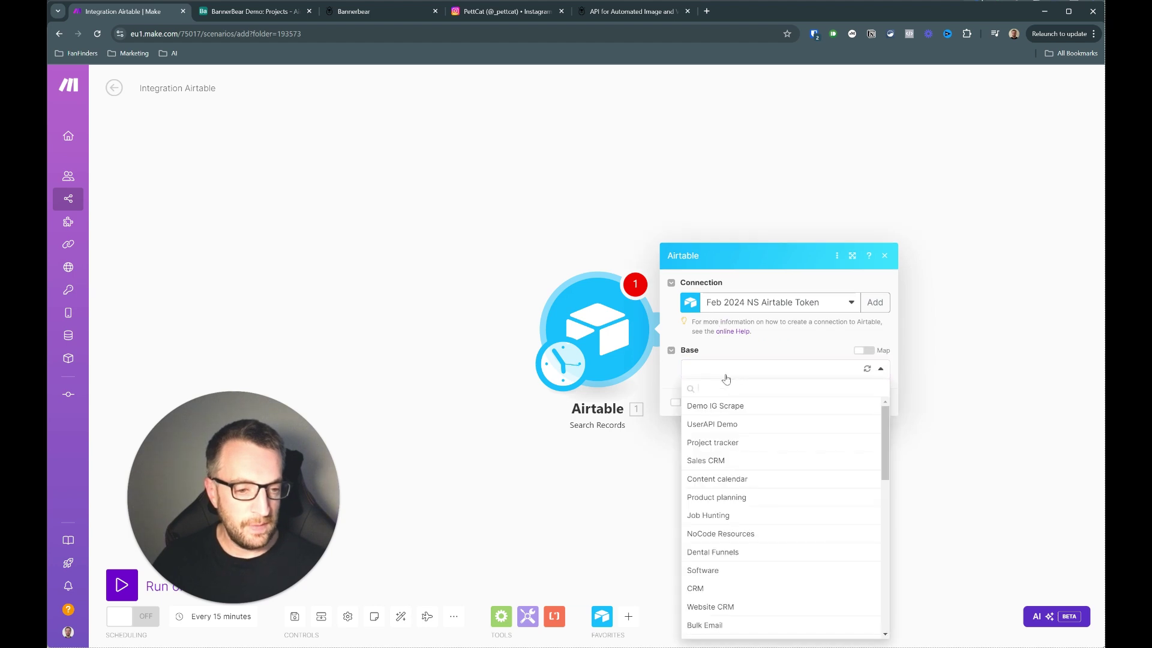
{"action": "type", "text": "banner"}
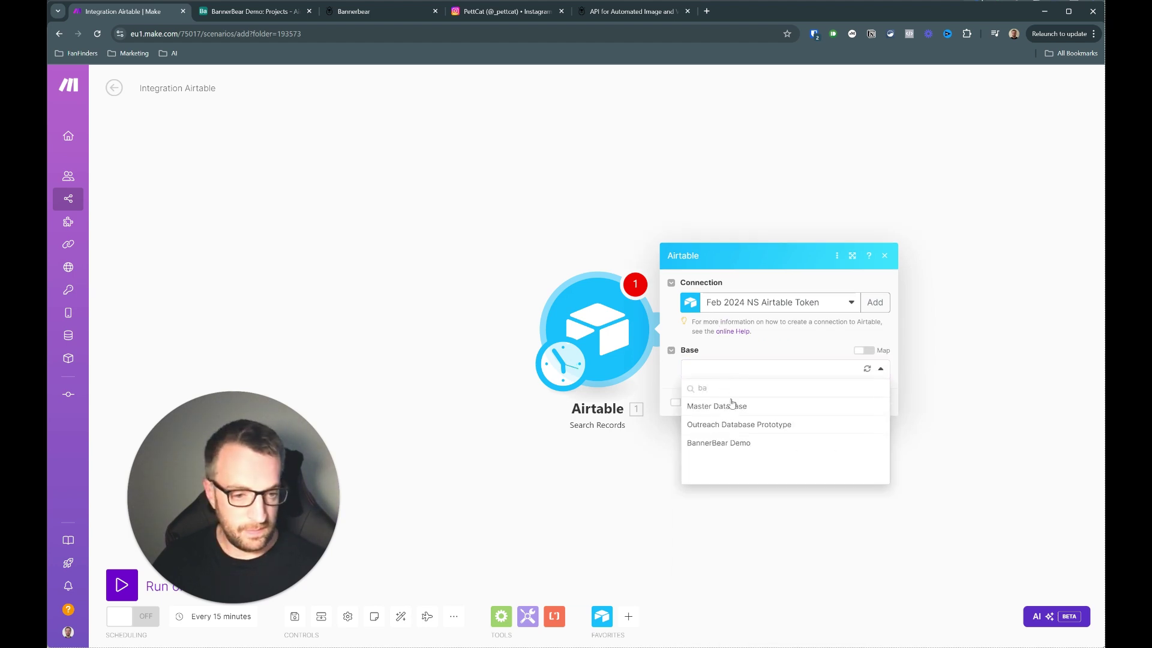
{"action": "left_click", "coordinate": [732, 444]}
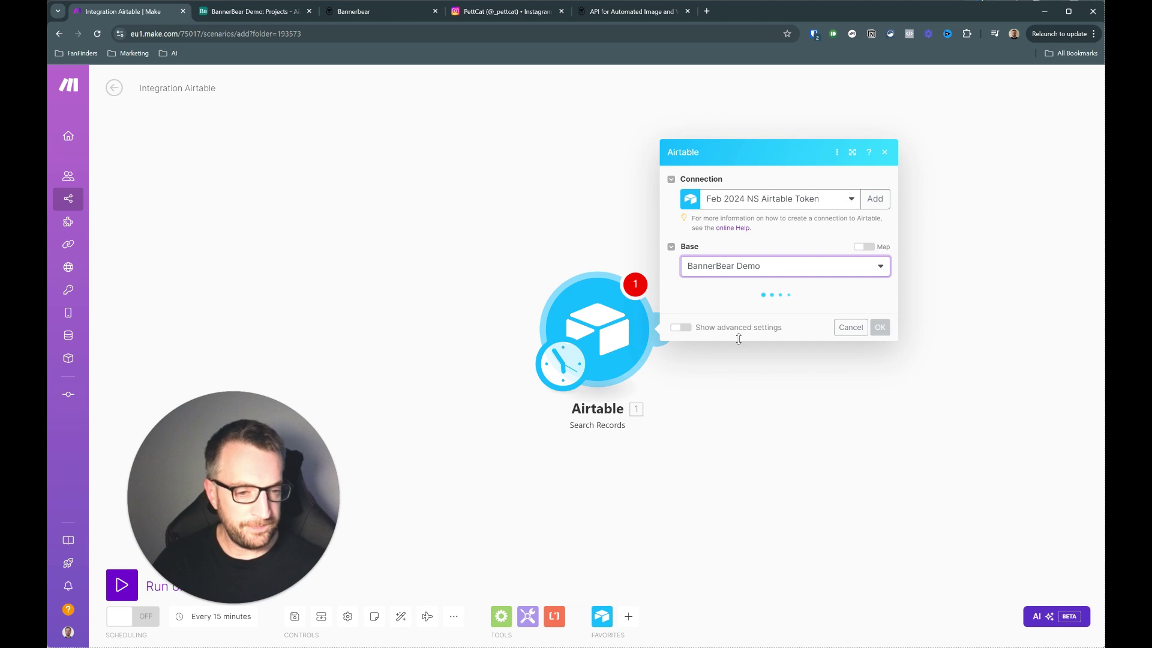
{"action": "left_click", "coordinate": [711, 311]}
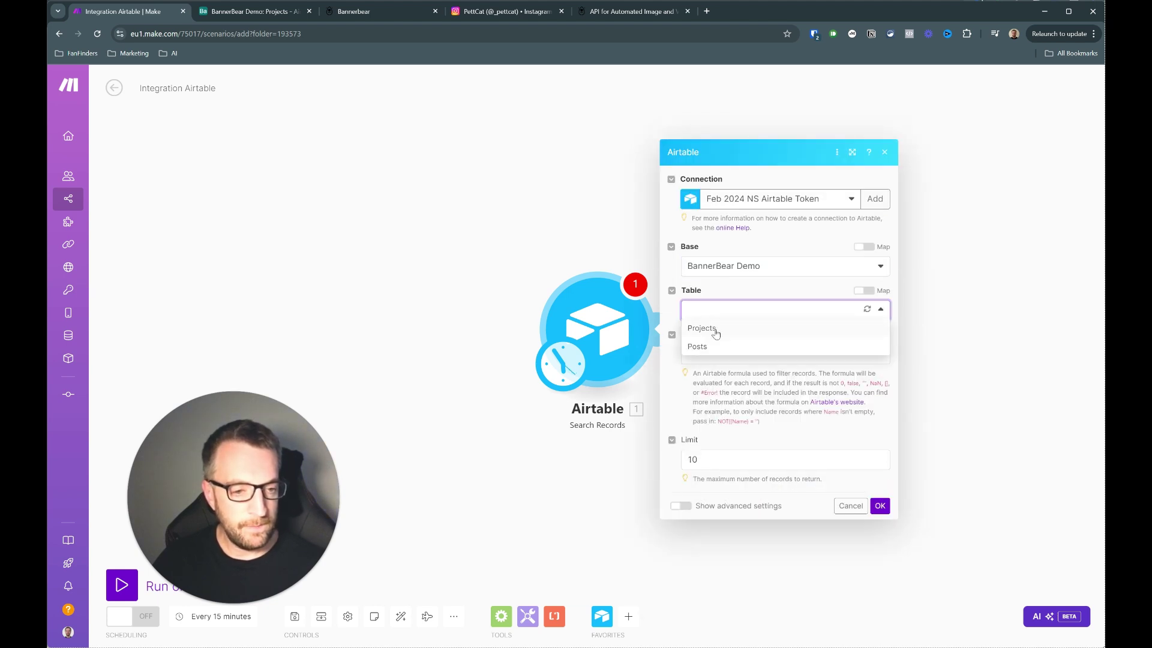
{"action": "left_click", "coordinate": [709, 329]}
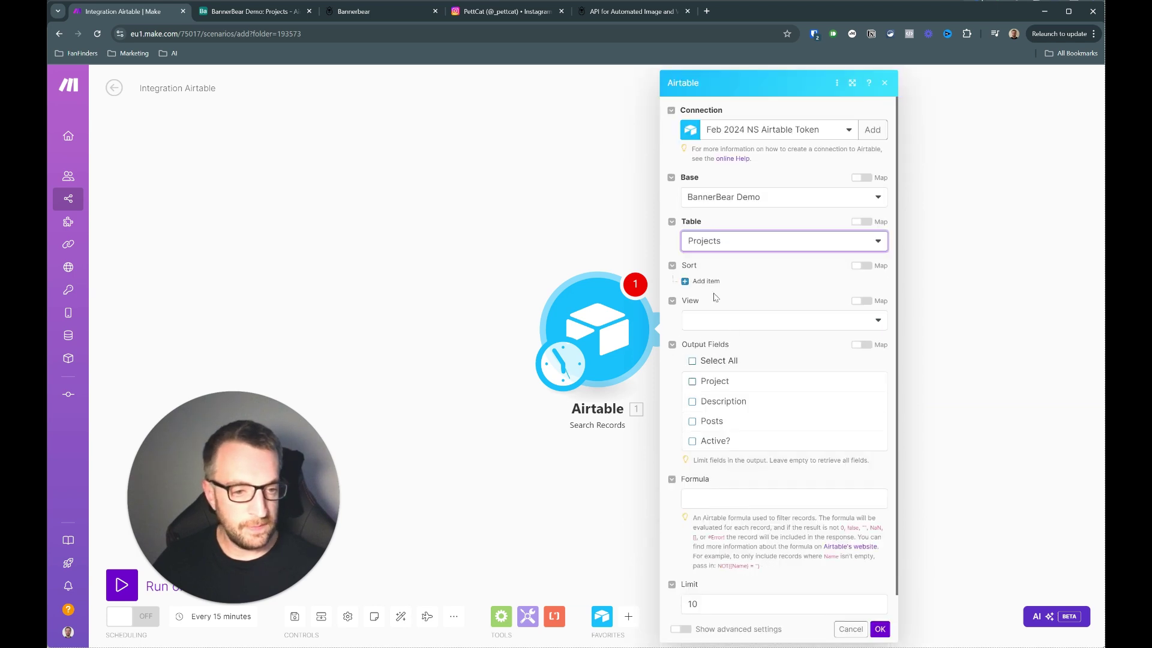
{"action": "left_click", "coordinate": [721, 322]}
{"action": "left_click", "coordinate": [716, 355]}
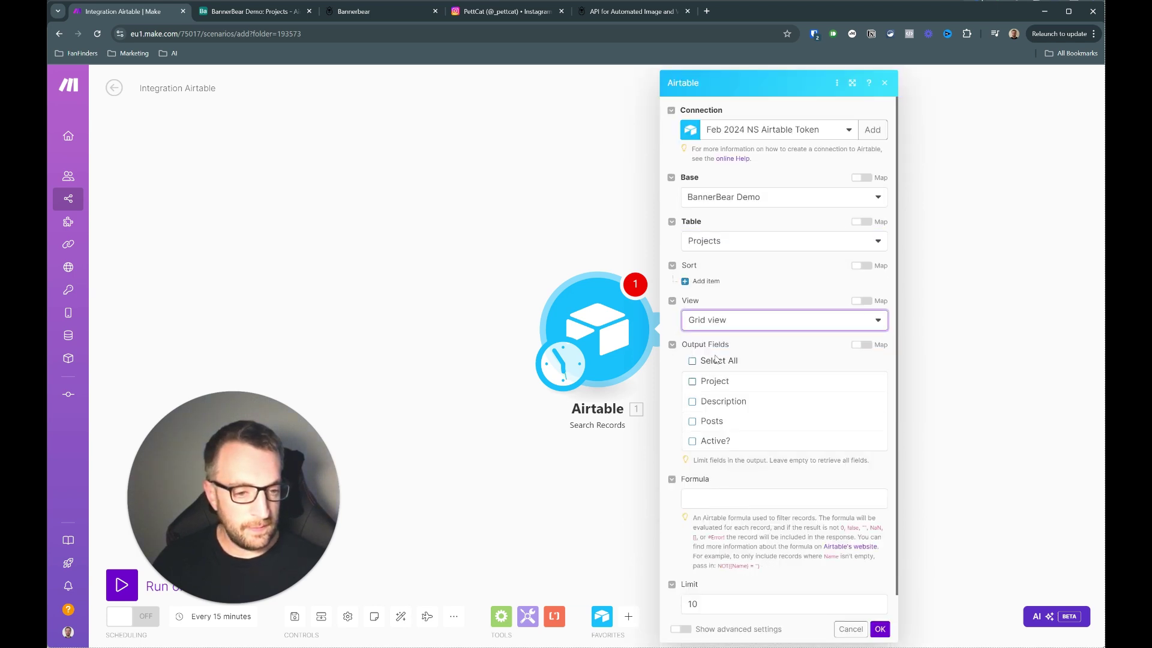
- Set the filter formula to ({Active?}) and the record limit to 1, then save
{"action": "left_click", "coordinate": [723, 501]}
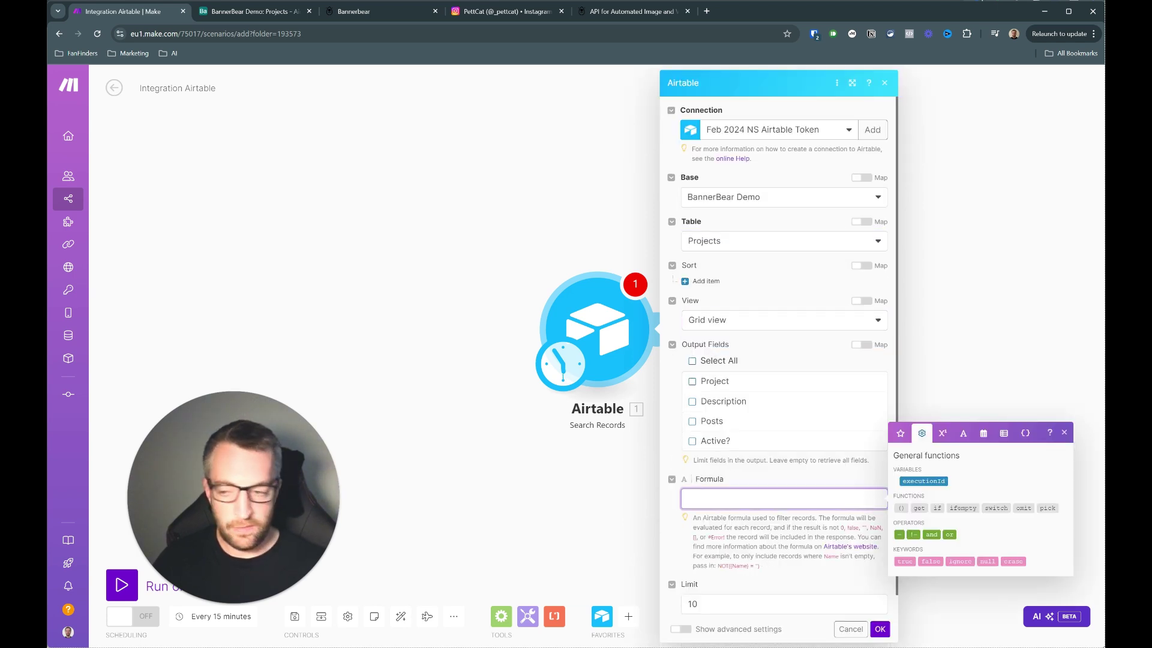
{"action": "key", "text": "alt+Tab"}
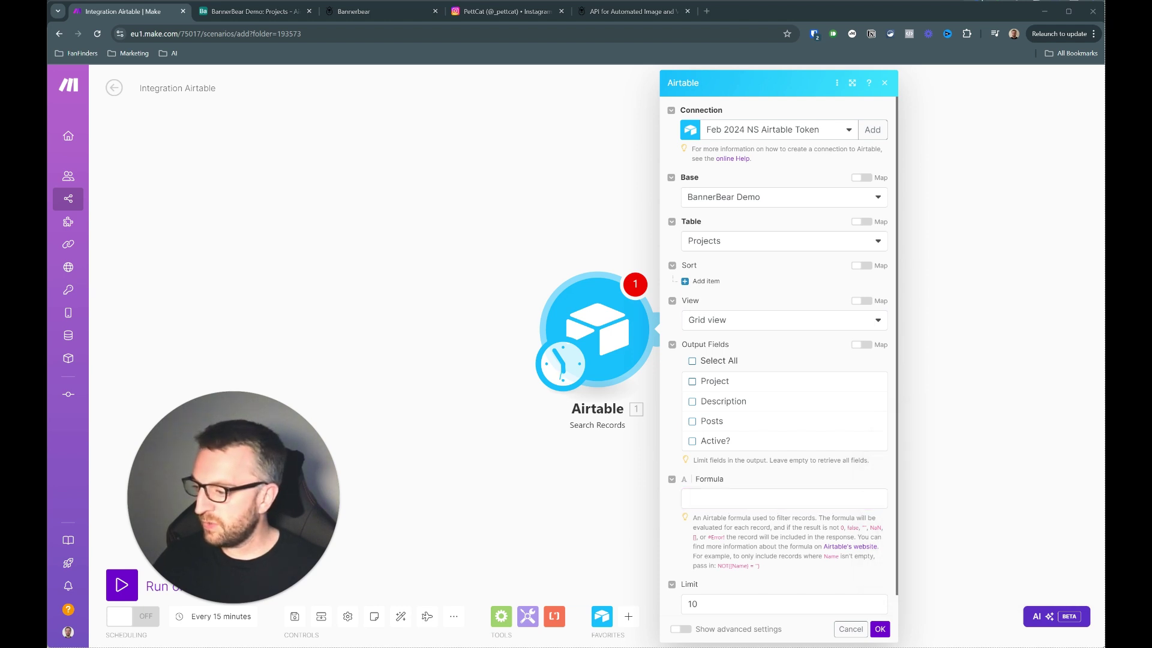
{"action": "left_click", "coordinate": [787, 496]}
{"action": "type", "text": "({Active?})"}
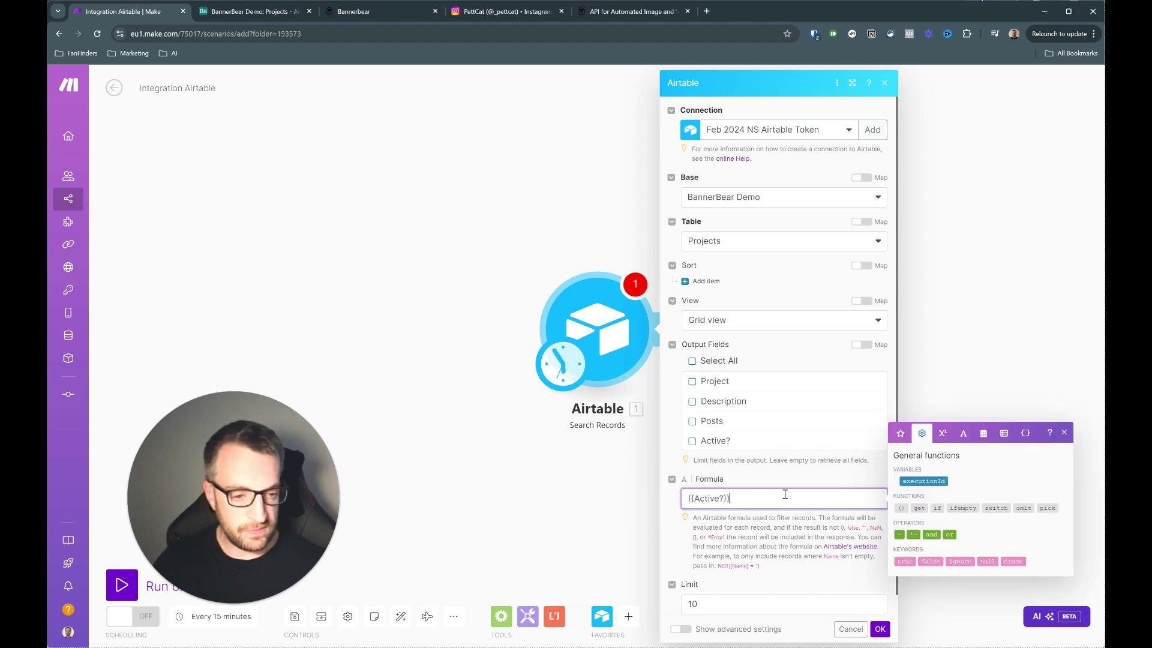
{"action": "left_click", "coordinate": [765, 480]}
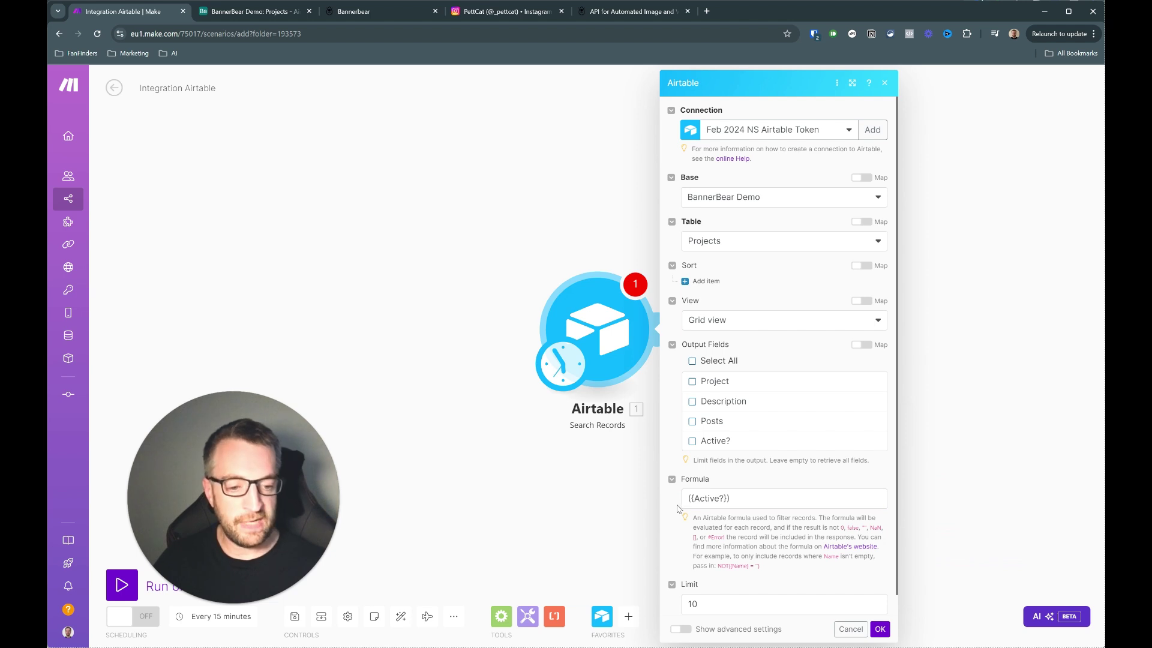
{"action": "scroll", "coordinate": [678, 509], "scroll_direction": "down", "scroll_amount": 1}
{"action": "left_click", "coordinate": [707, 584]}
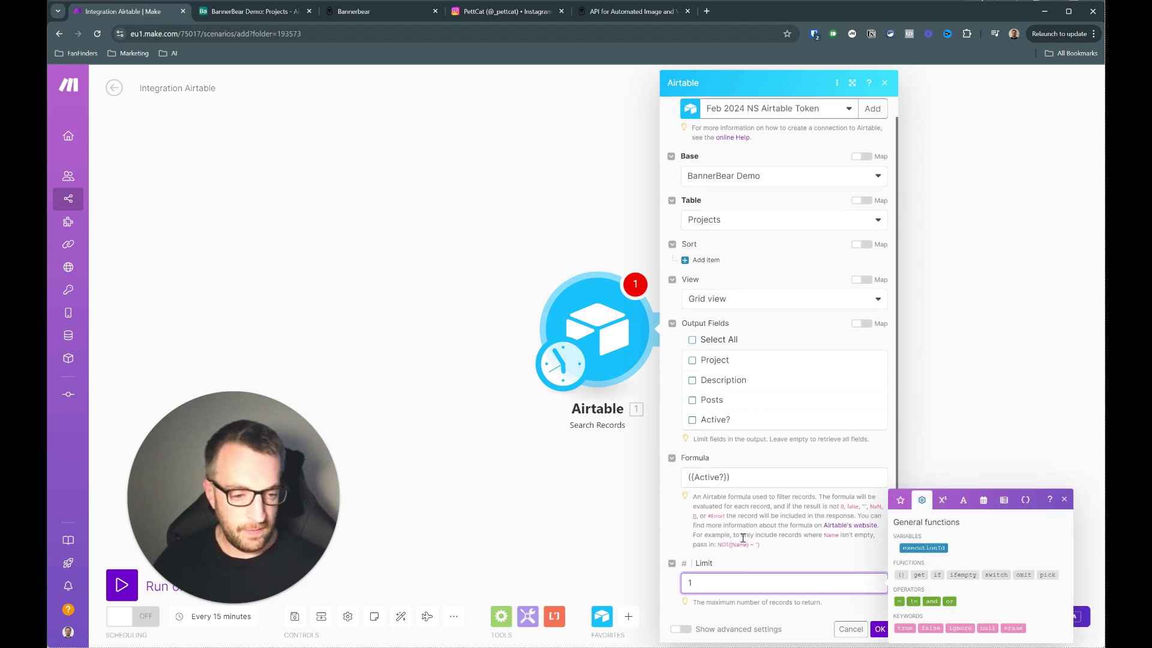
{"action": "left_click", "coordinate": [881, 629]}
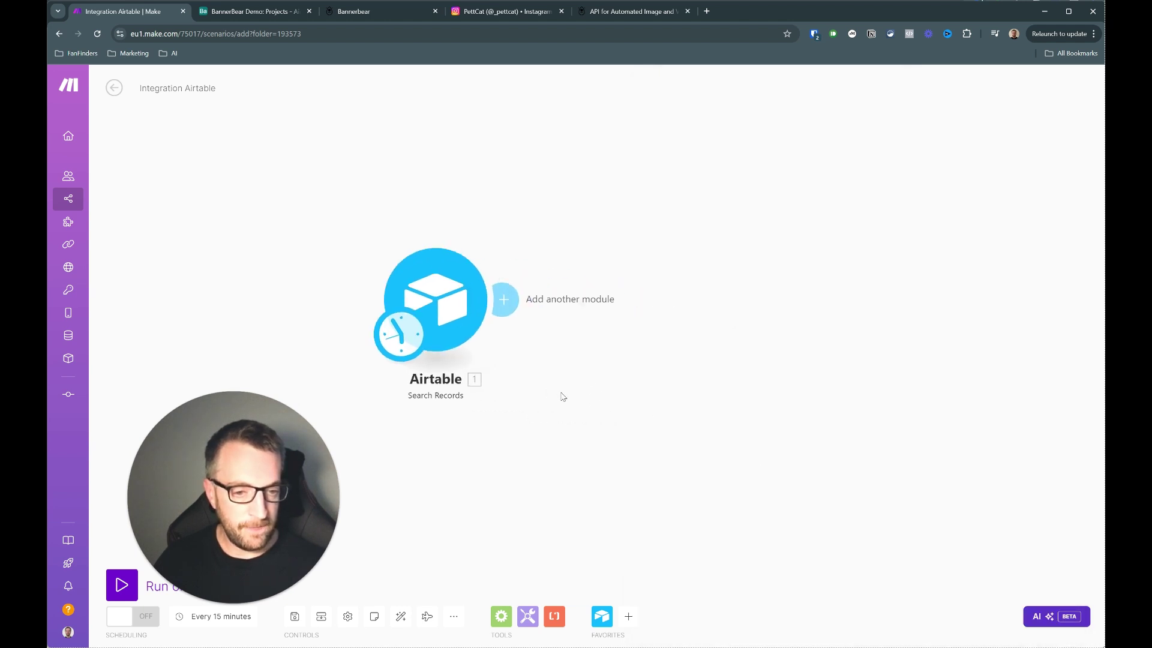
- Run only the Airtable module once, returning one bundle
{"action": "right_click", "coordinate": [380, 283]}
{"action": "left_click", "coordinate": [413, 308]}
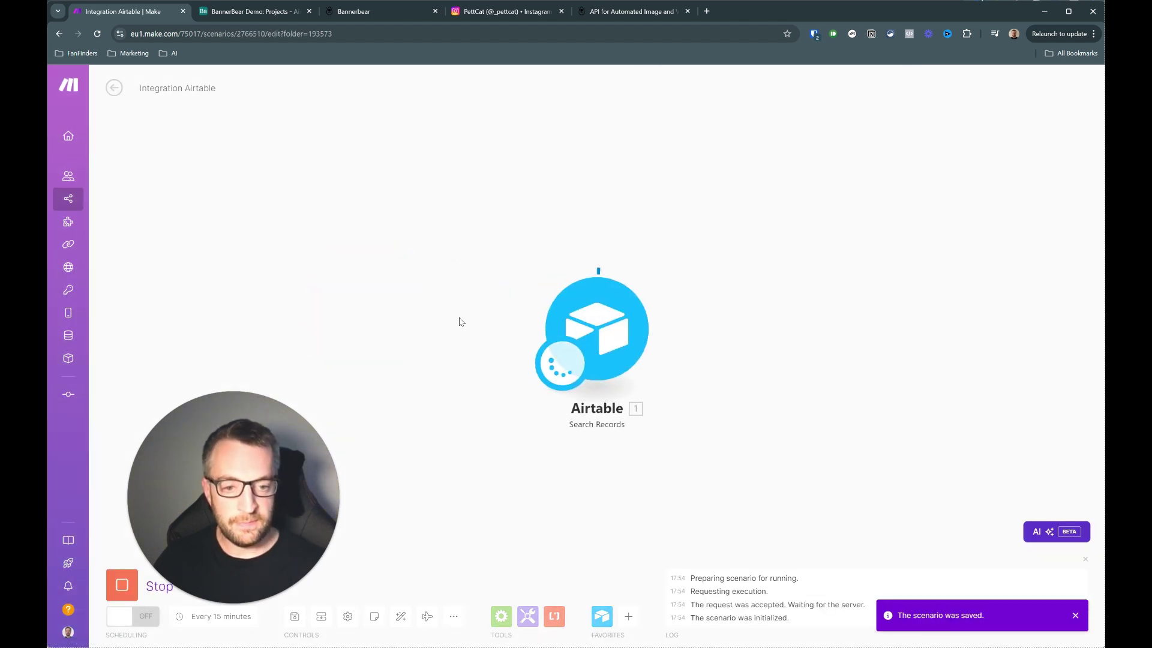
{"action": "left_click", "coordinate": [778, 461]}
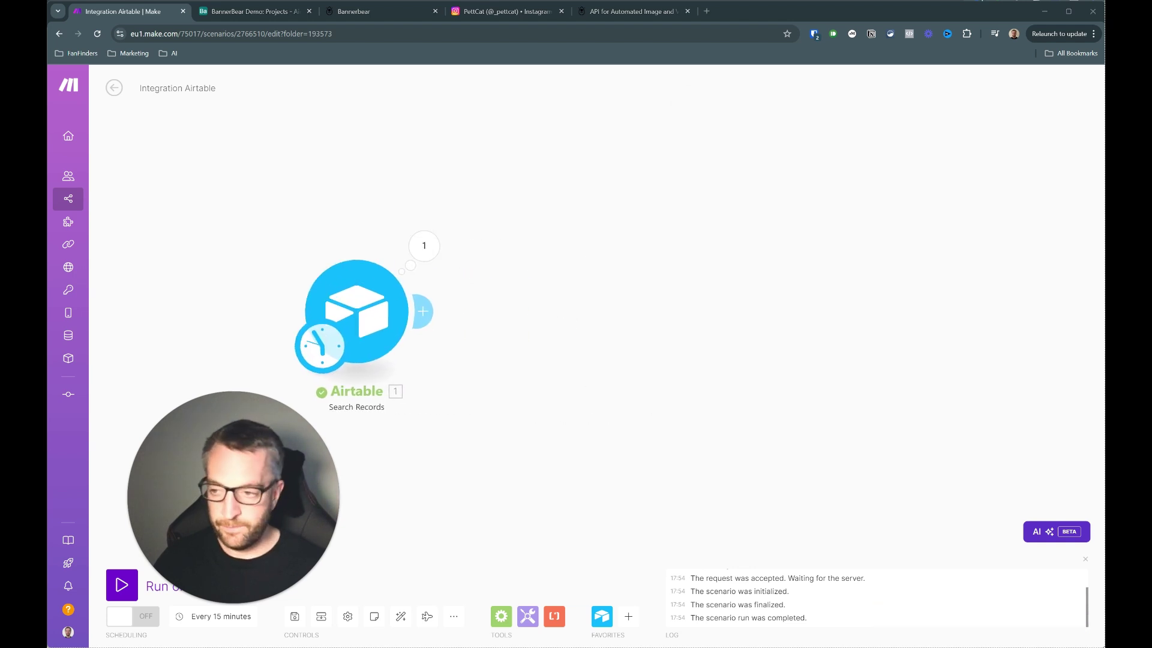
- Add an OpenAI (ChatGPT, Whisper, DALL-E) completion module after the Airtable search
{"action": "left_click", "coordinate": [423, 311]}
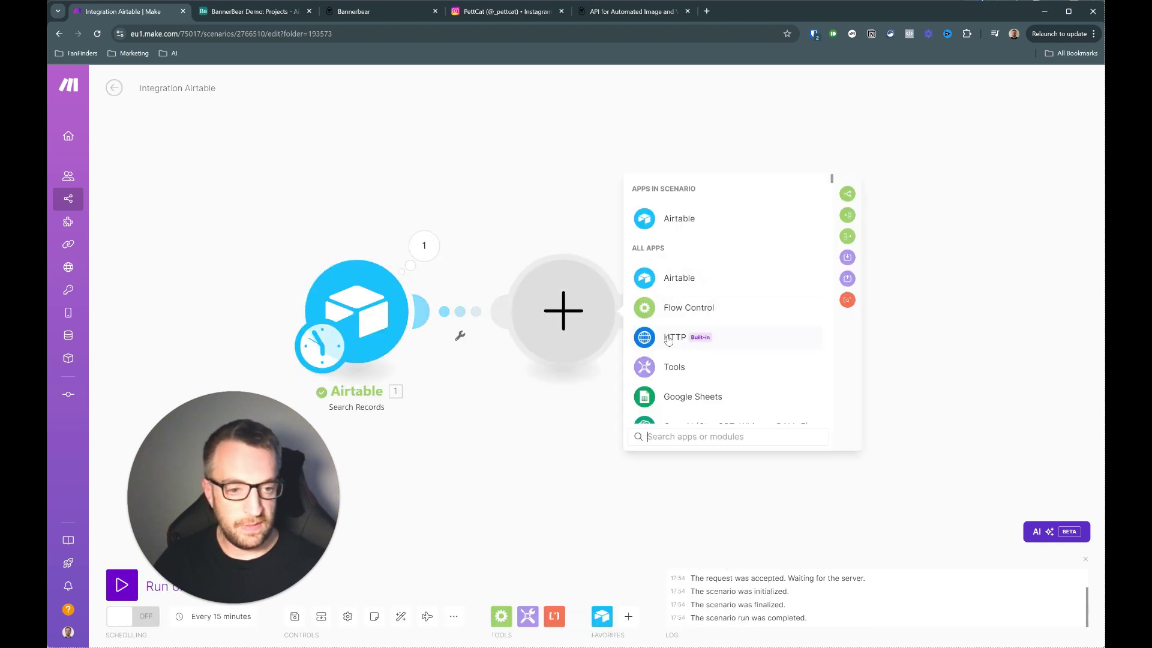
{"action": "type", "text": "open"}
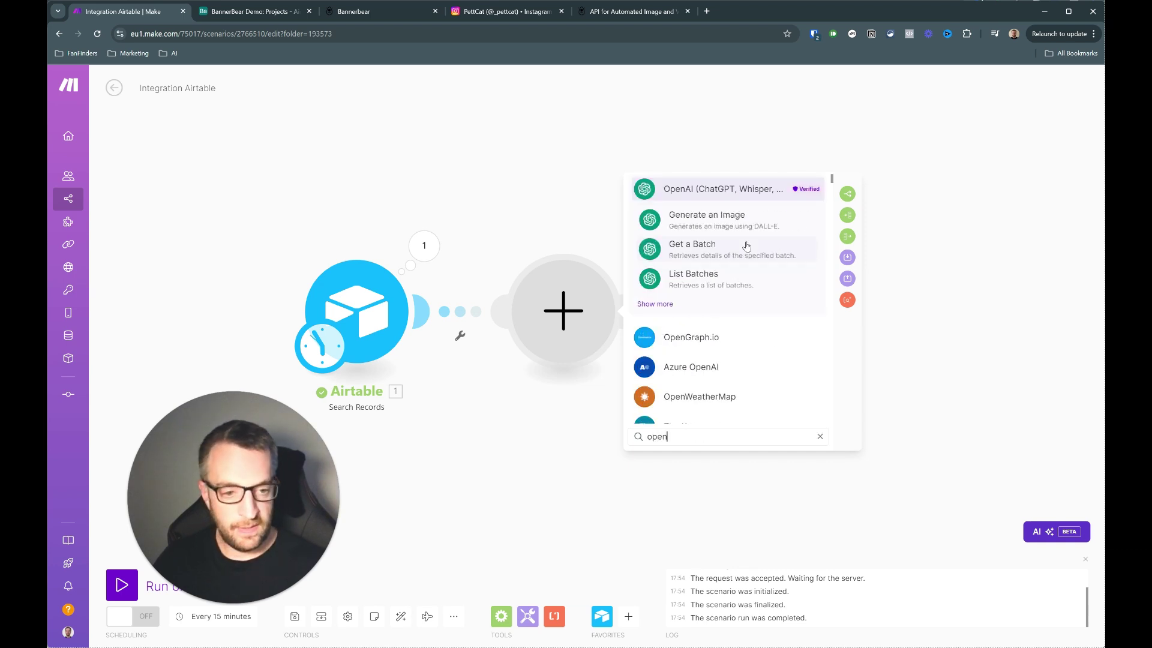
{"action": "left_click", "coordinate": [660, 305]}
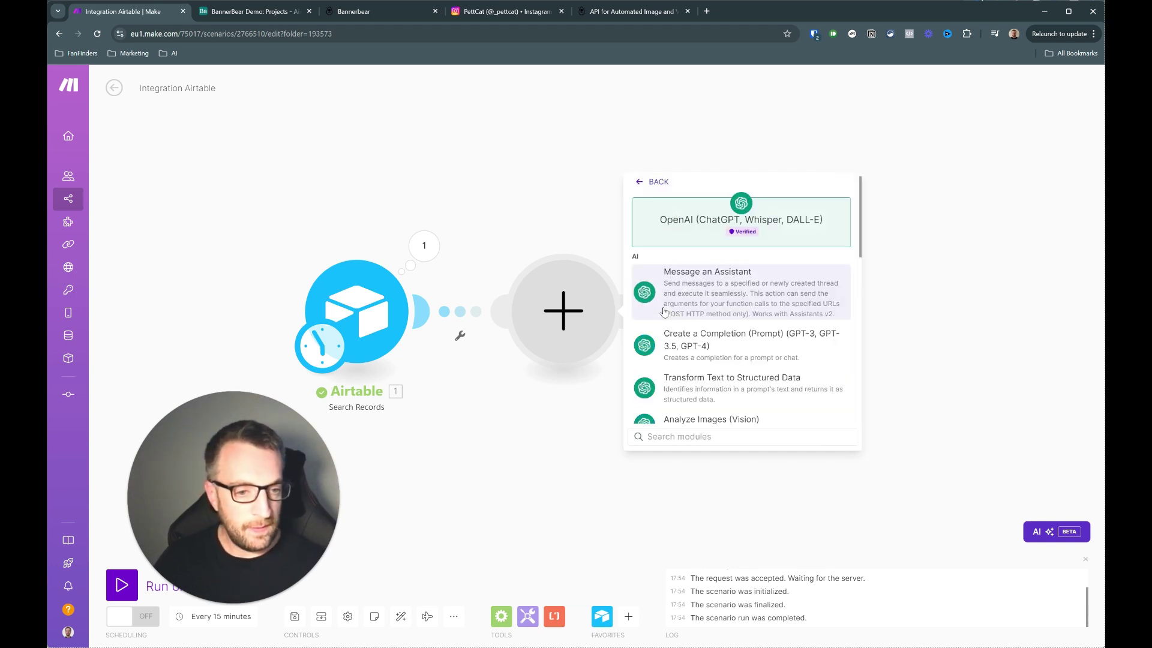
{"action": "left_click", "coordinate": [714, 344]}
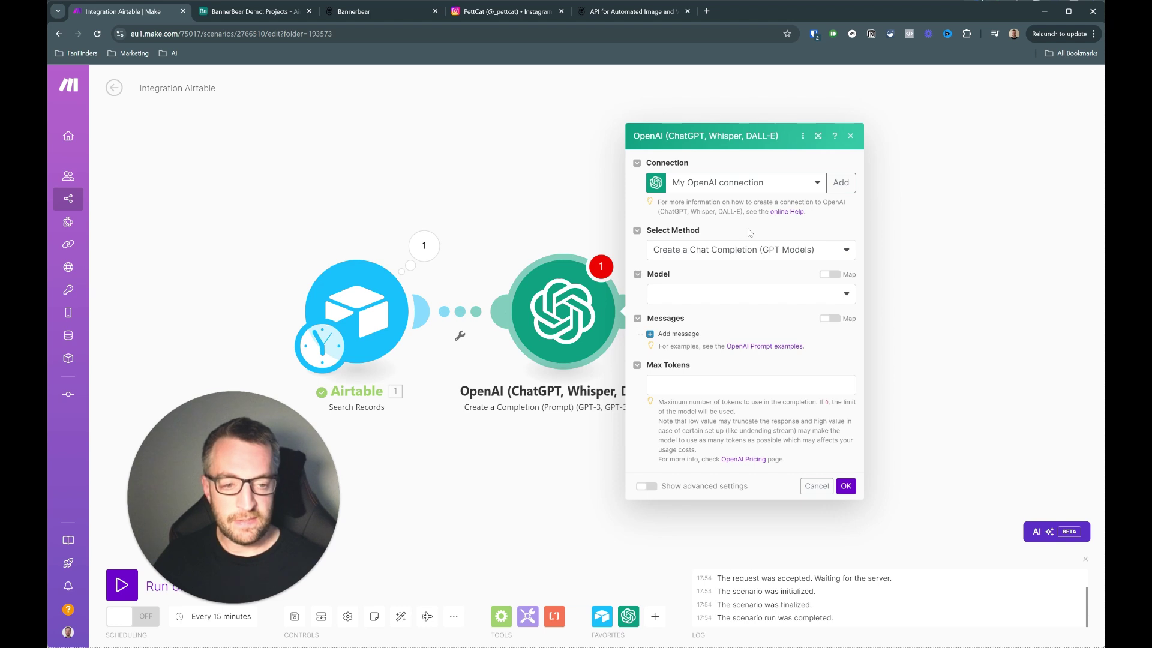
- Set the model to o1-preview and add a User-role message
{"action": "left_click", "coordinate": [704, 297]}
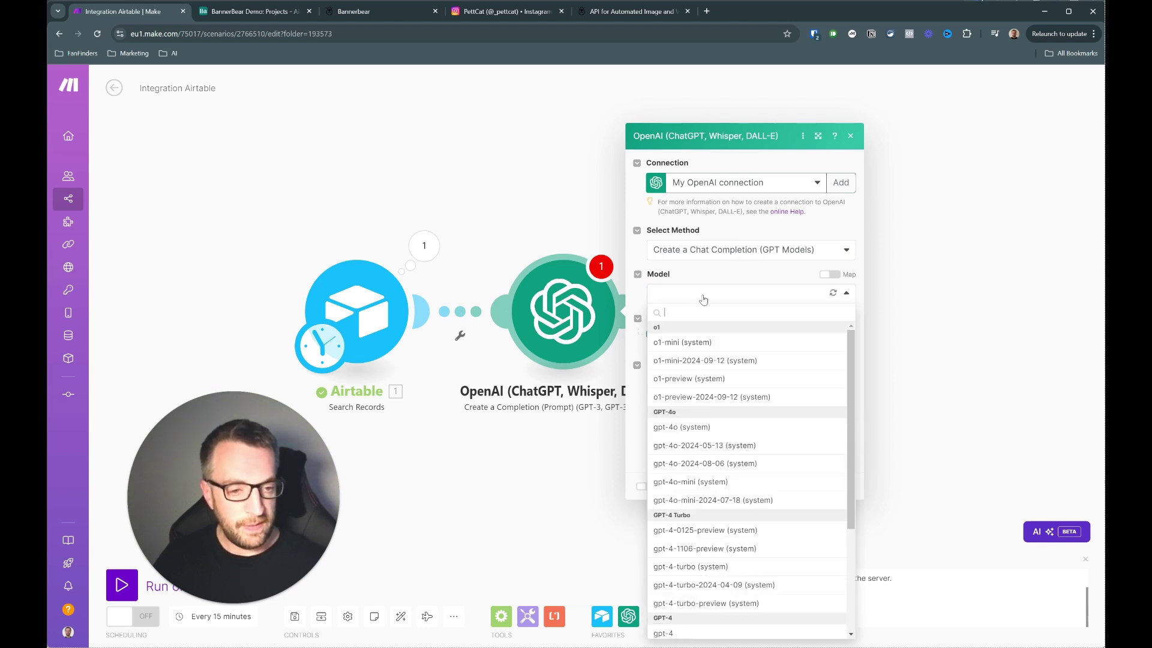
{"action": "left_click", "coordinate": [684, 380]}
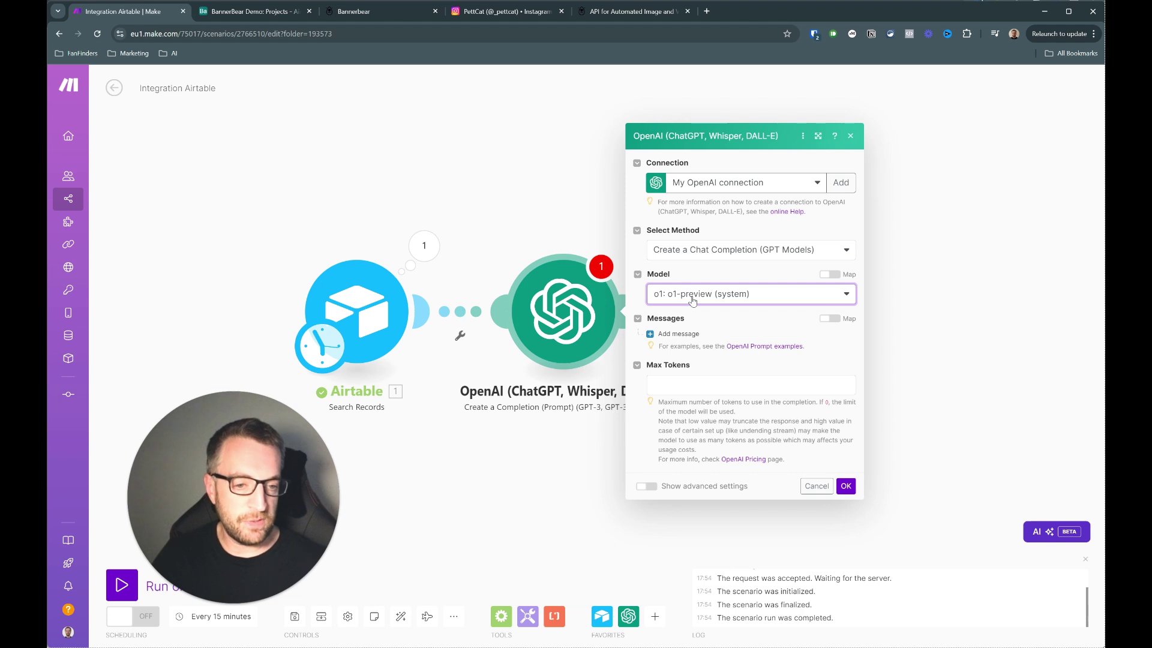
{"action": "left_click", "coordinate": [678, 334]}
{"action": "left_click", "coordinate": [697, 316]}
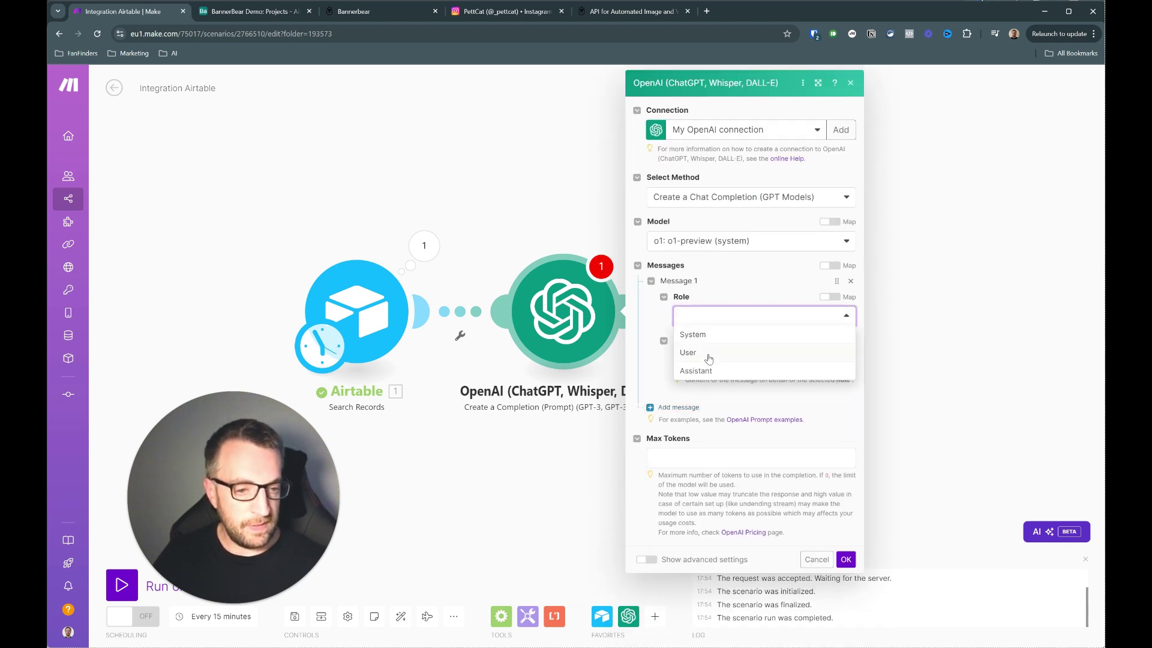
{"action": "left_click", "coordinate": [709, 358]}
- Paste the hashtag-free Instagram quote prompt, mapping the Airtable Description into it
{"action": "left_click", "coordinate": [715, 360]}
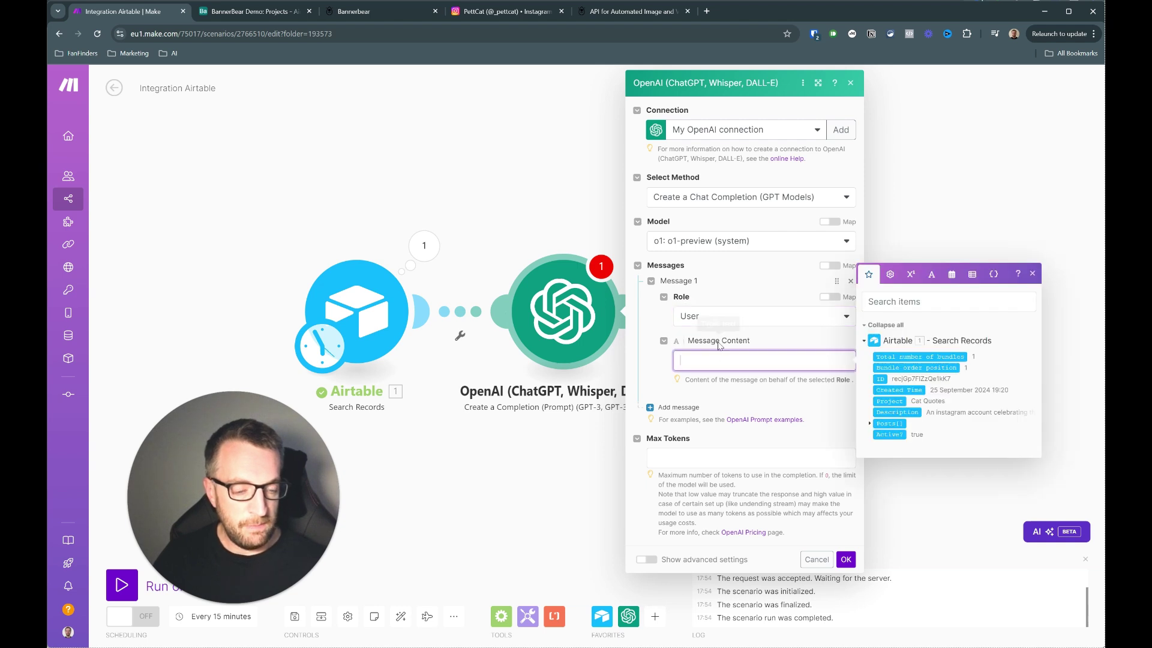
{"action": "key", "text": "Escape"}
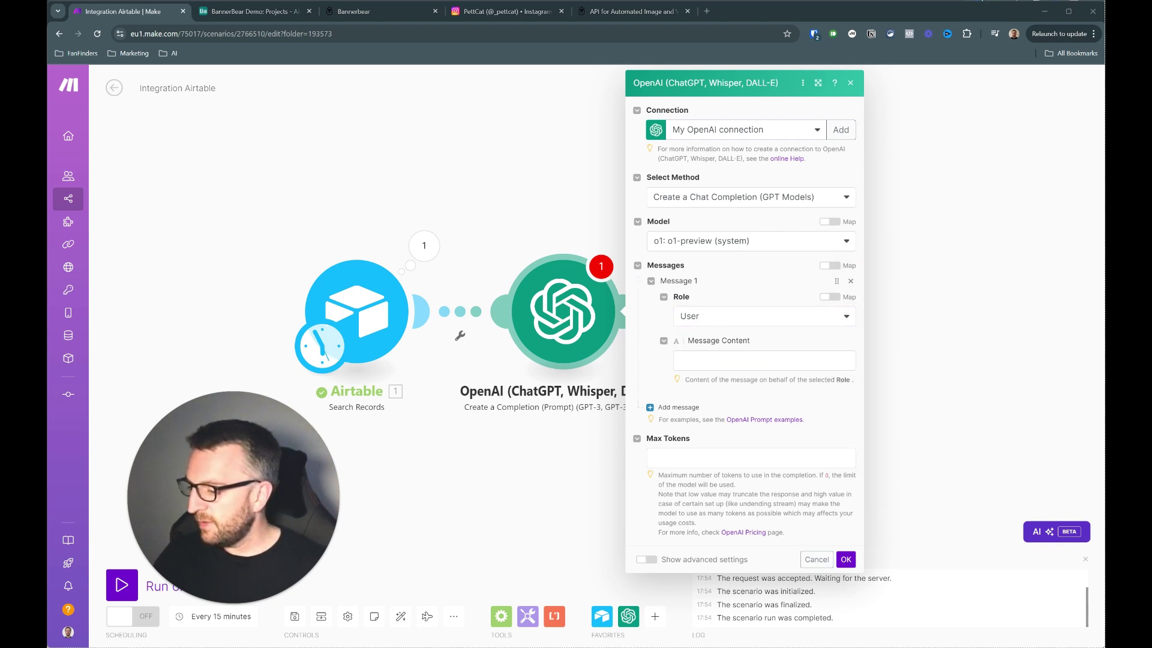
{"action": "left_click", "coordinate": [712, 361]}
{"action": "type", "text": "Come up with a quote suitable for an Instagram post for an account with this description: 2.Description  This is to be included as text on an image post, so it is very important that you: Do not use include any hashtags Do not use any emojis Do not include speechmarks Do not include anything other than the raw text of the quote"}
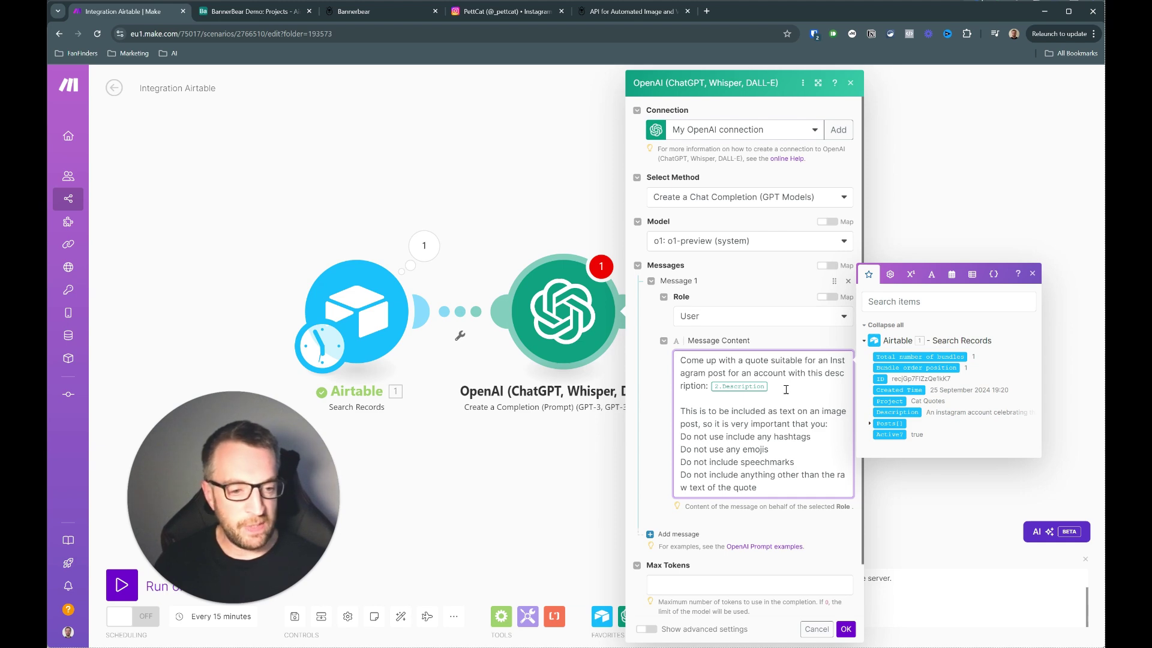
{"action": "key", "text": "BackSpace"}
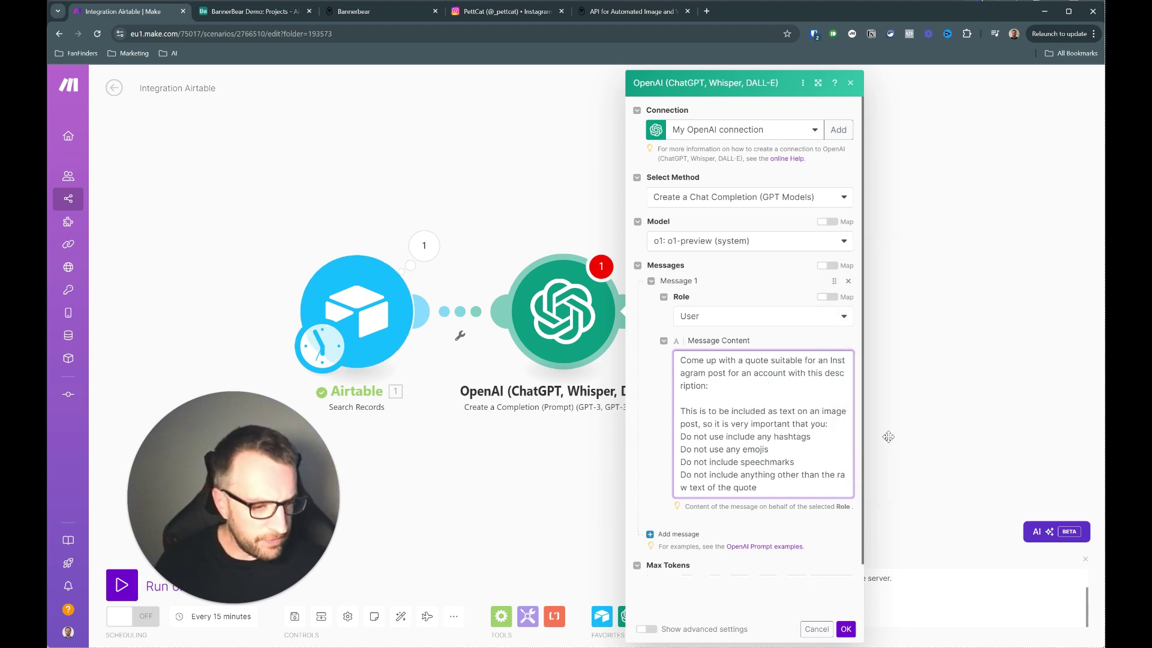
{"action": "left_click", "coordinate": [896, 412]}
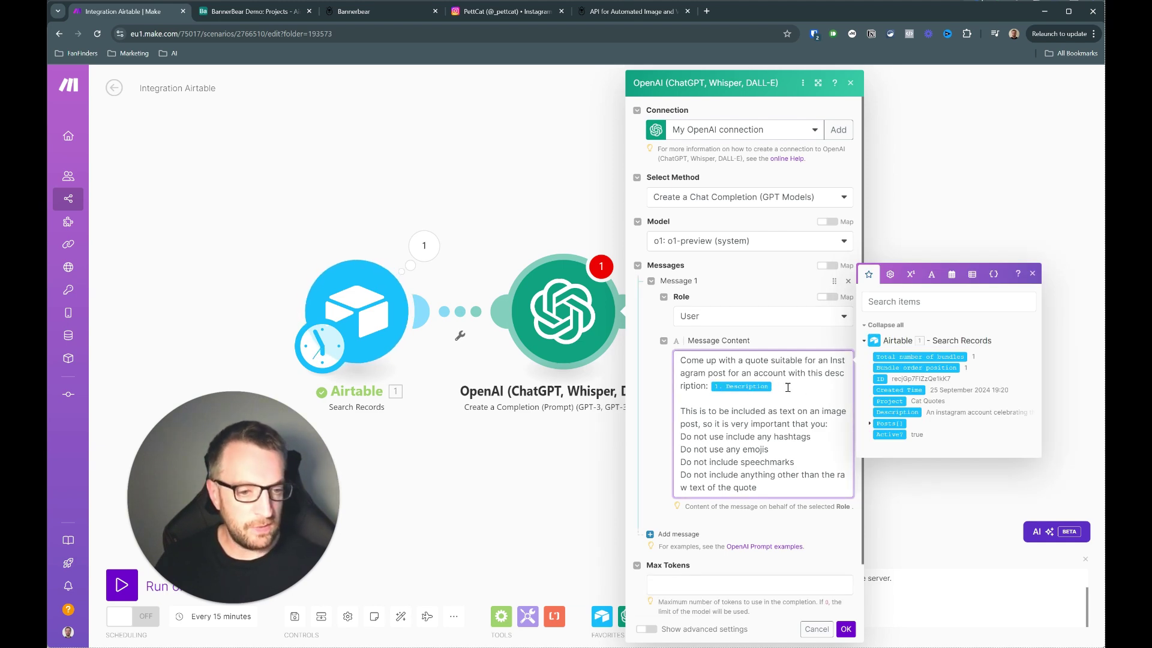
{"action": "left_click", "coordinate": [197, 10]}
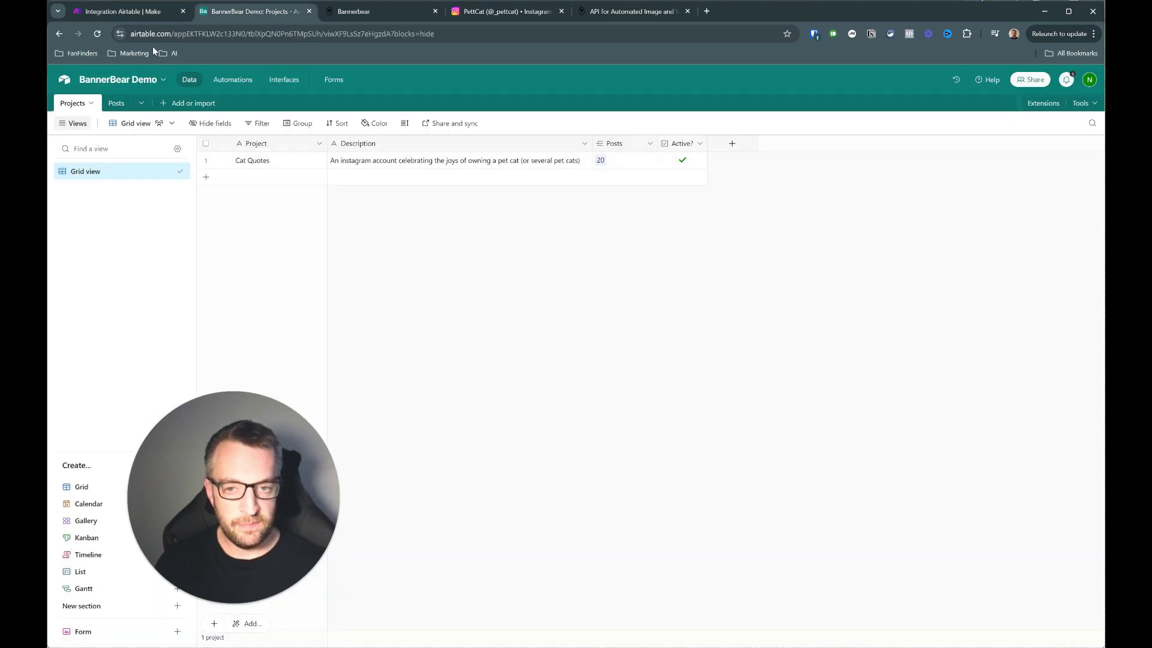
{"action": "left_click", "coordinate": [140, 12]}
{"action": "left_click", "coordinate": [725, 411]}
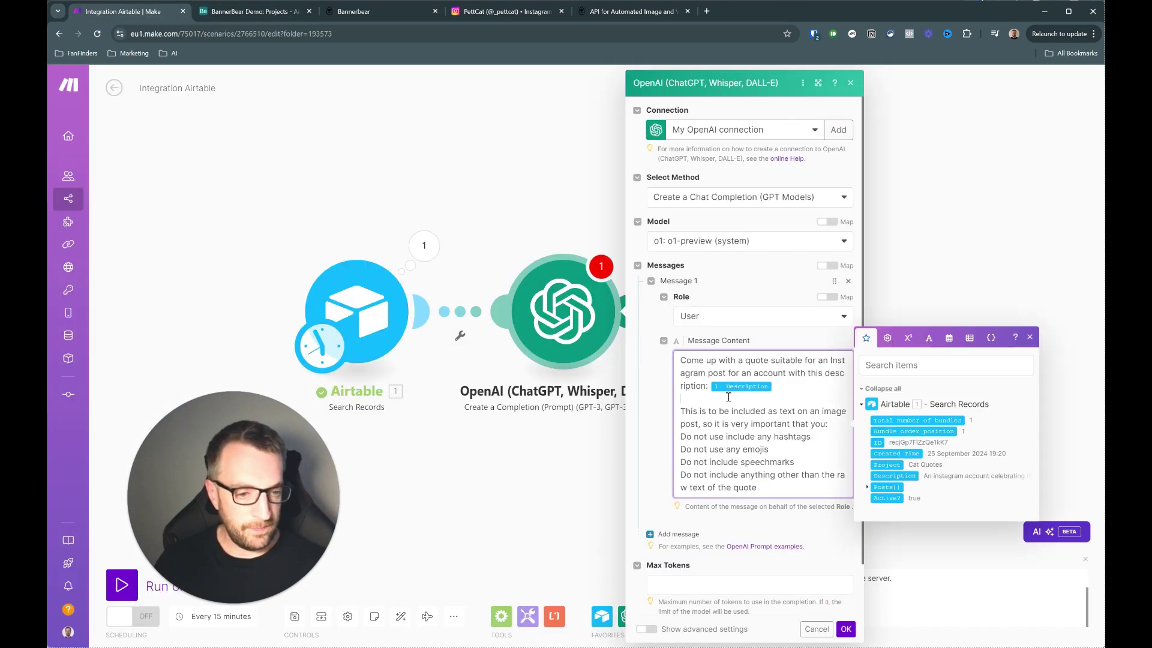
{"action": "scroll", "coordinate": [744, 397], "scroll_direction": "down", "scroll_amount": 1}
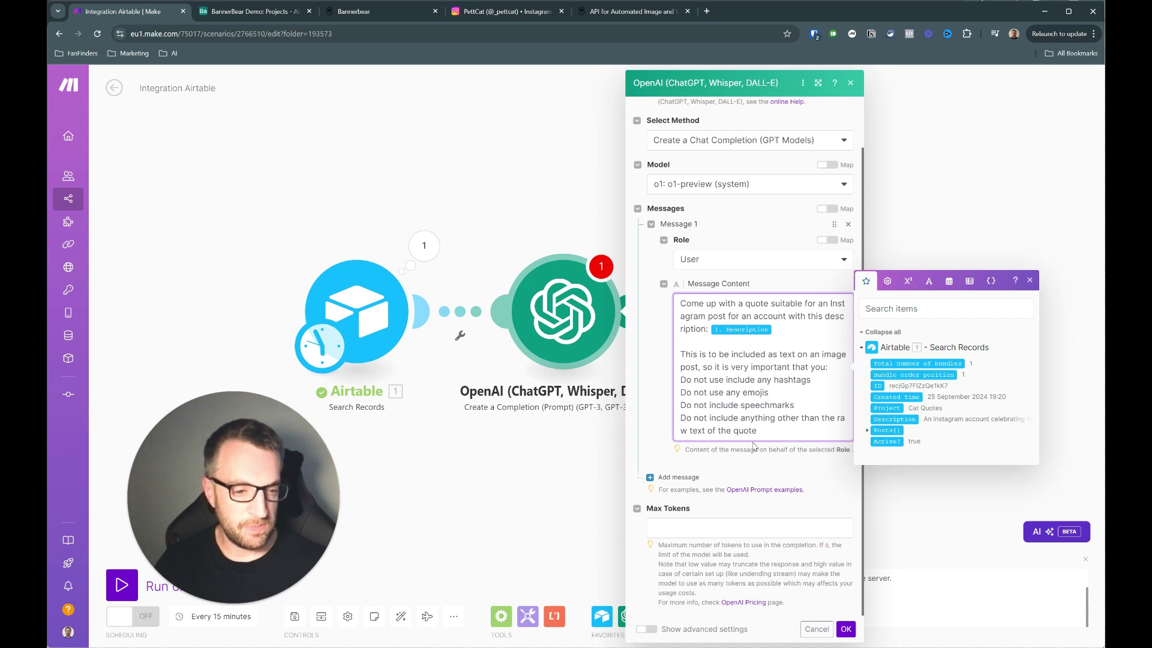
{"action": "left_click", "coordinate": [660, 453]}
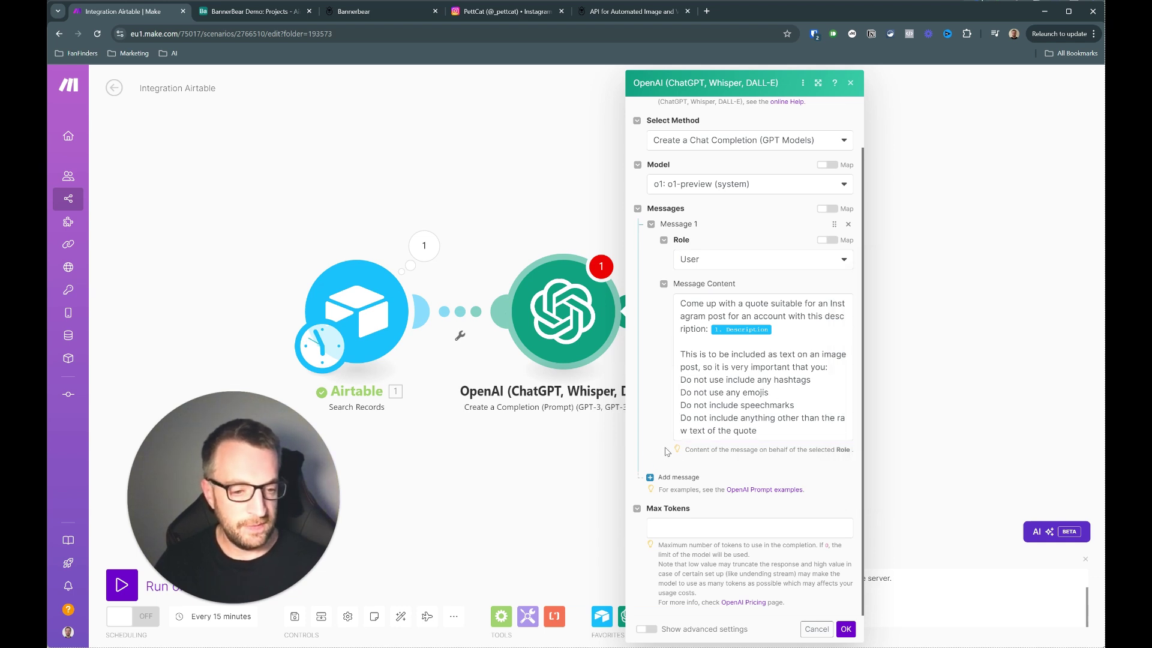
- Fill in the required maximum tokens and save the OpenAI module
{"action": "left_click", "coordinate": [847, 630]}
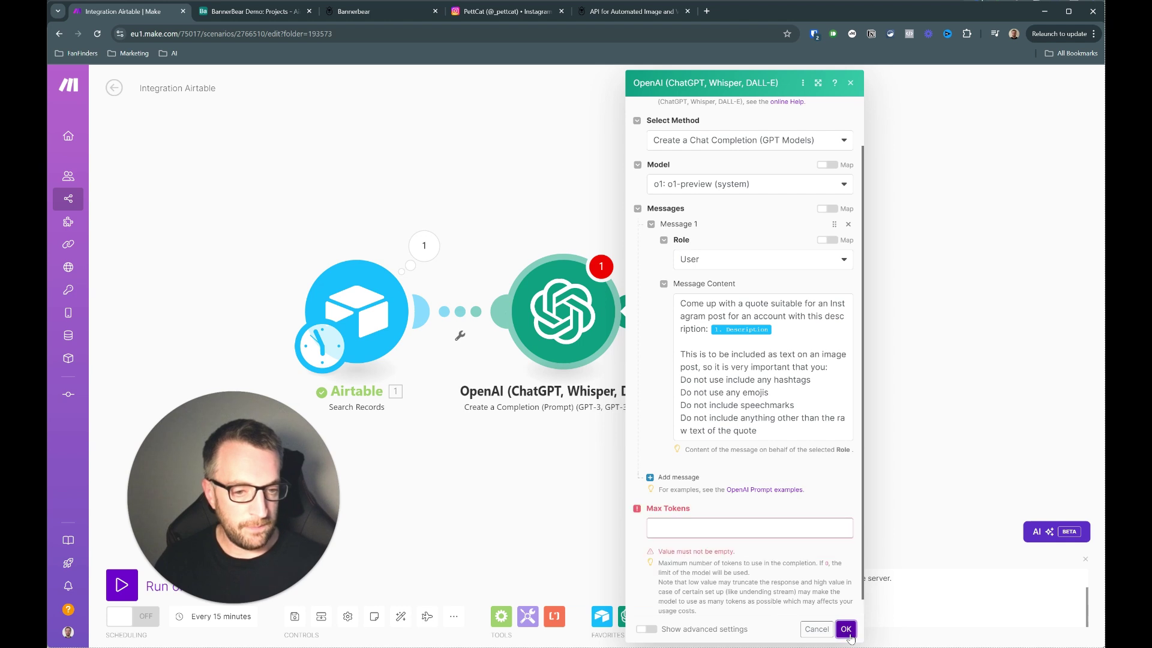
{"action": "left_click", "coordinate": [735, 531]}
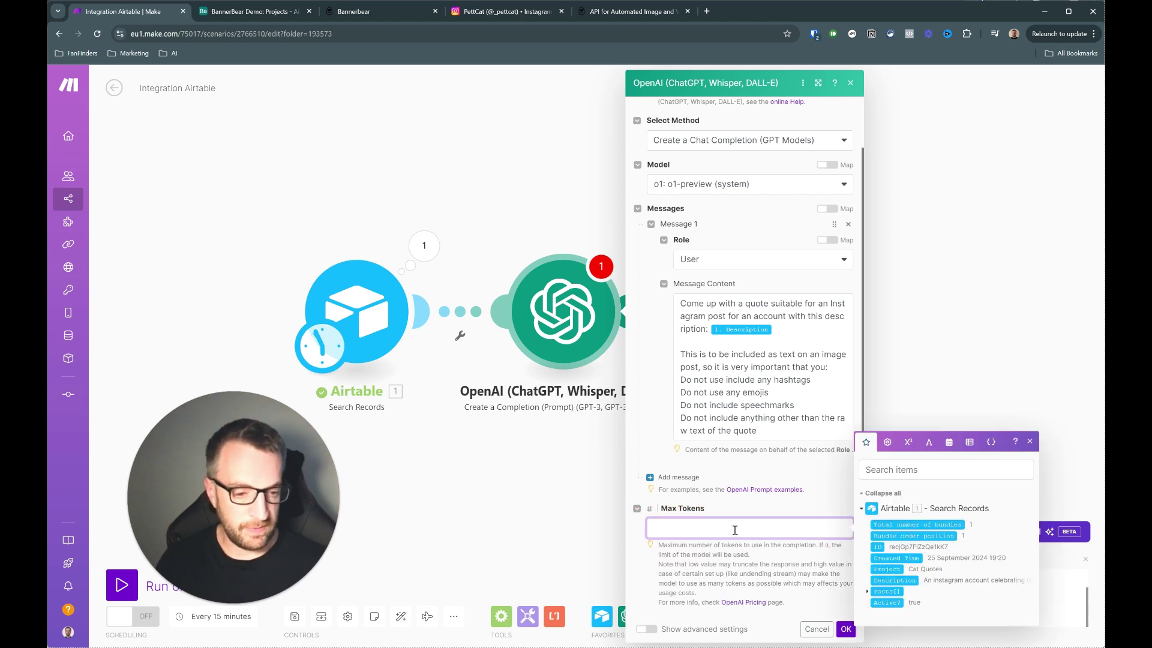
{"action": "left_click", "coordinate": [846, 629]}
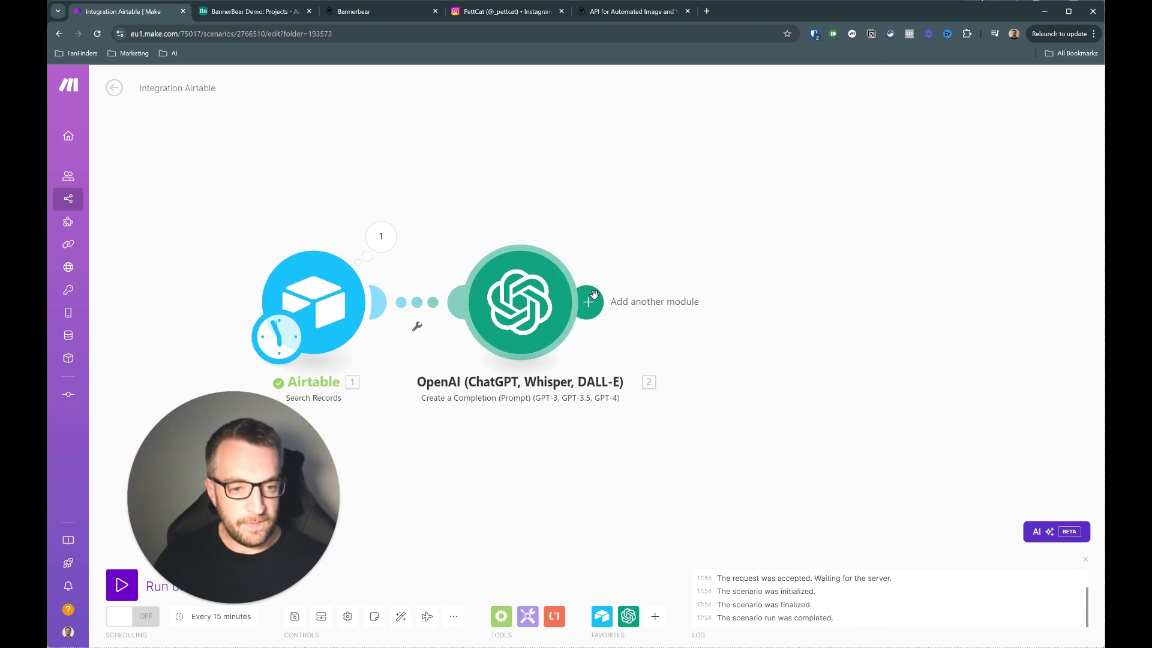
- Clone the OpenAI quote module and place the copy as module 3
{"action": "left_click", "coordinate": [617, 308]}
{"action": "left_click", "coordinate": [836, 240]}
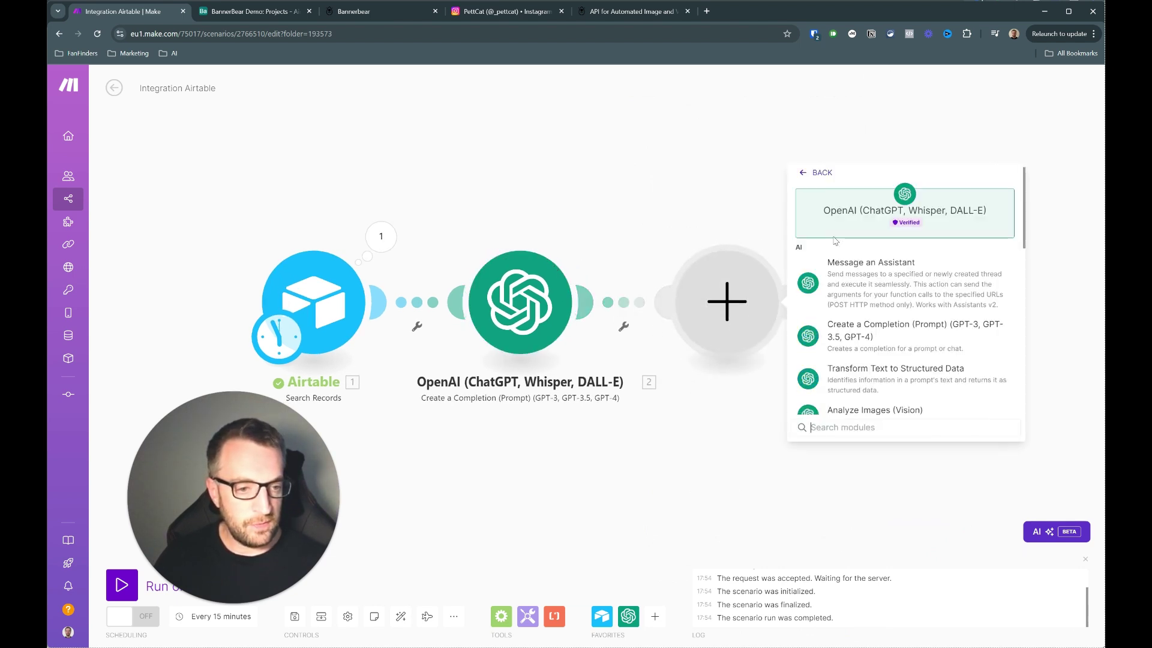
{"action": "left_click", "coordinate": [738, 448]}
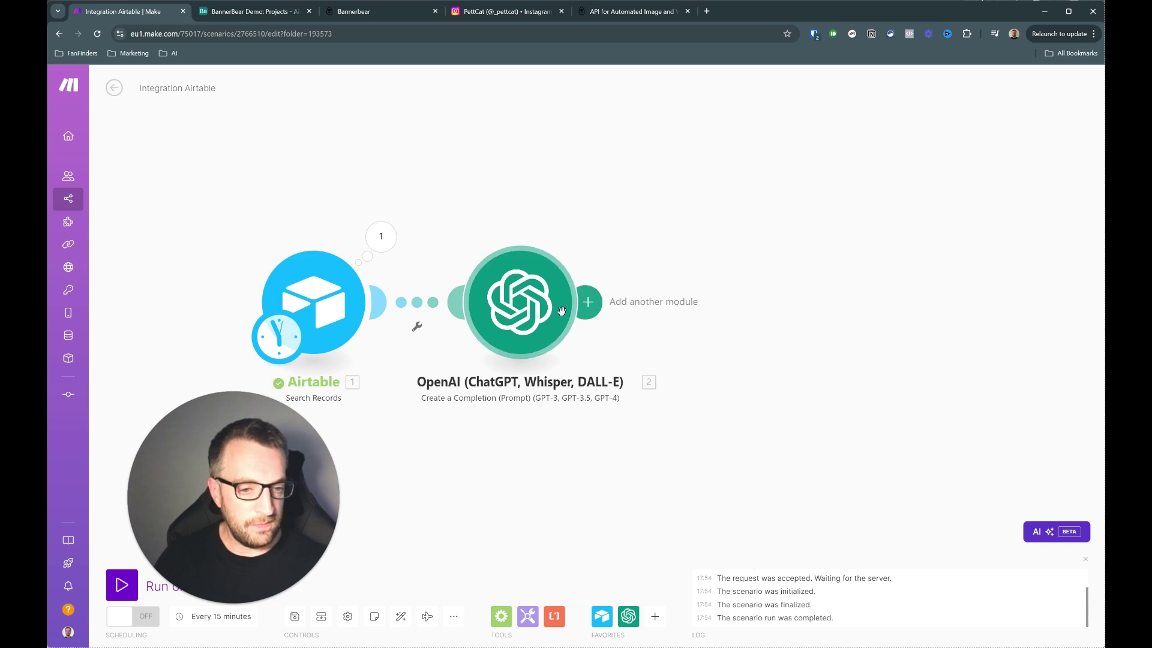
{"action": "right_click", "coordinate": [509, 302]}
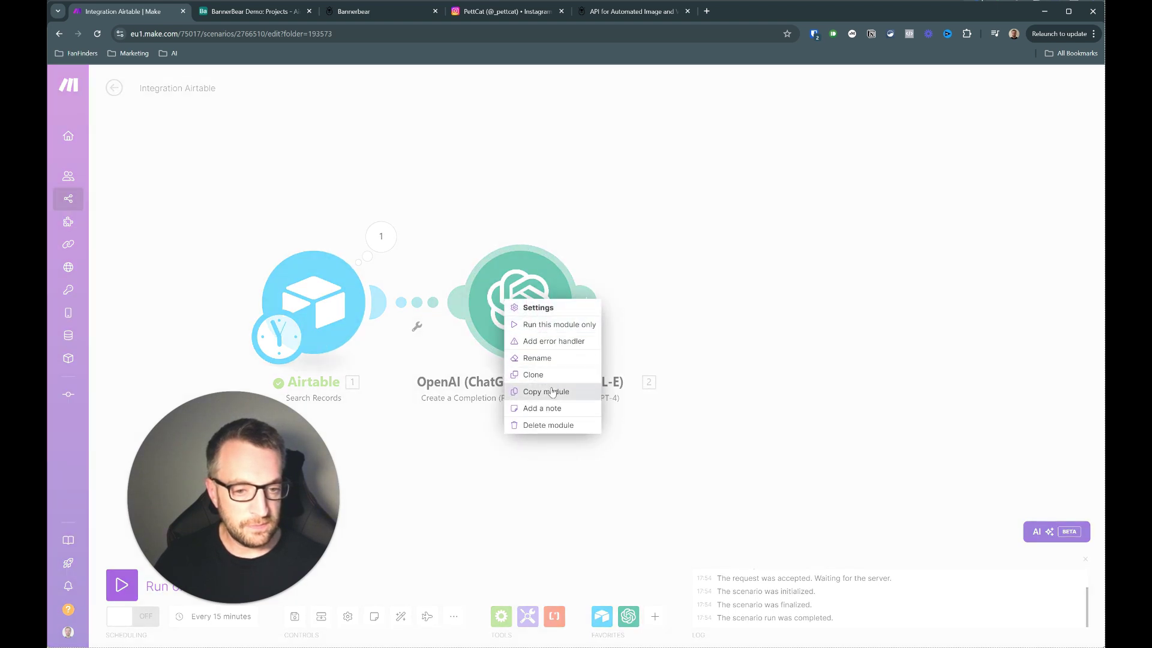
{"action": "left_click", "coordinate": [556, 375]}
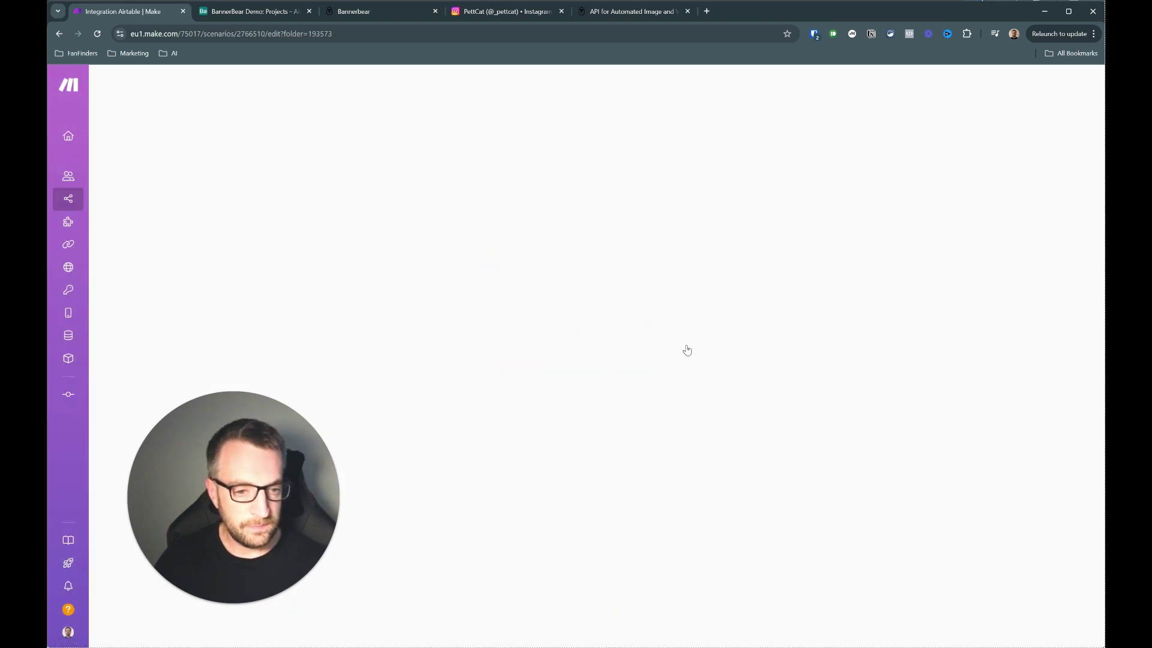
{"action": "left_click", "coordinate": [708, 311]}
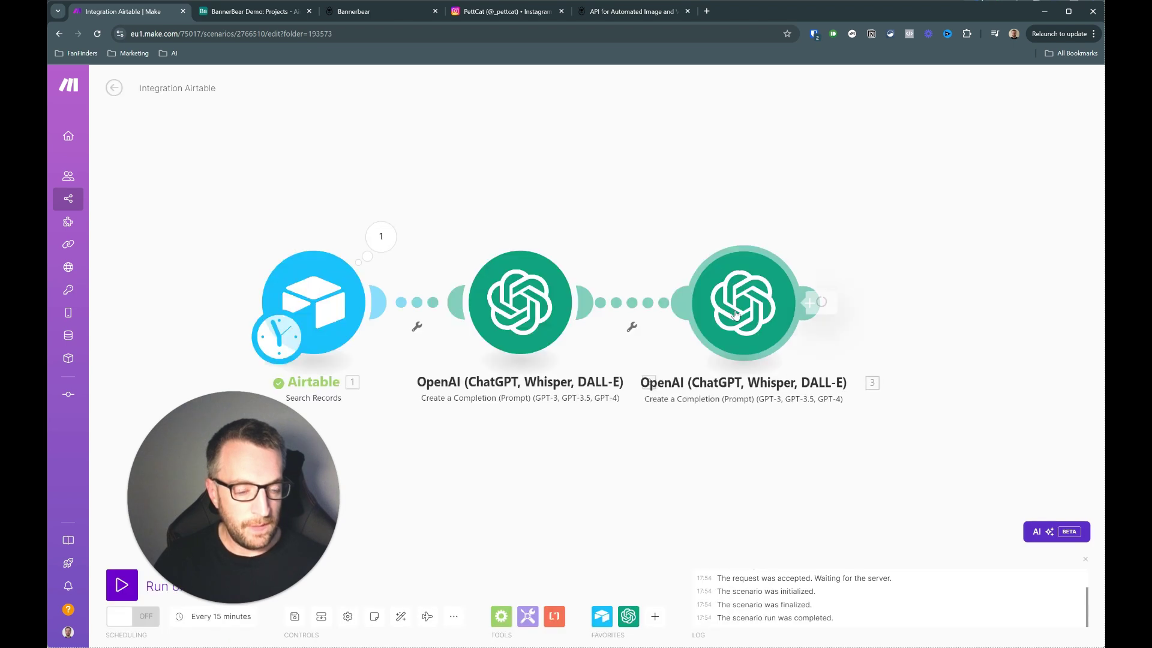
{"action": "left_click", "coordinate": [783, 300]}
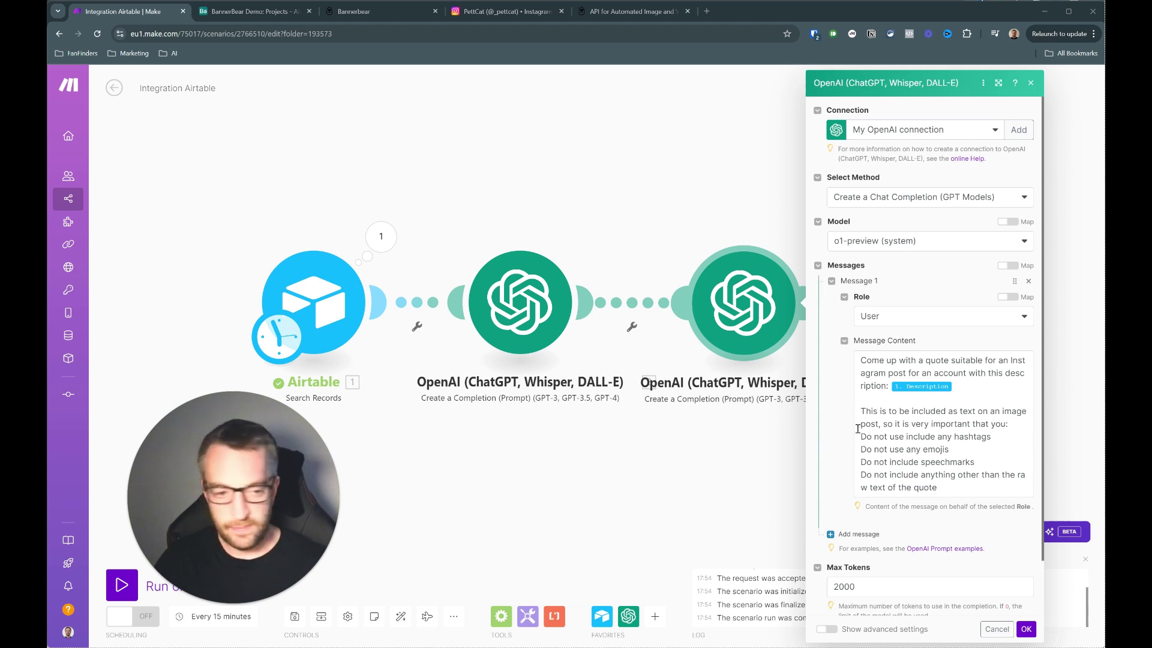
- Replace its message with the DALL-E image-prompt text, mapping Description and the quote Result, and save
{"action": "left_click", "coordinate": [919, 407]}
{"action": "key", "text": "ctrl+a"}
{"action": "key", "text": "ctrl+v"}
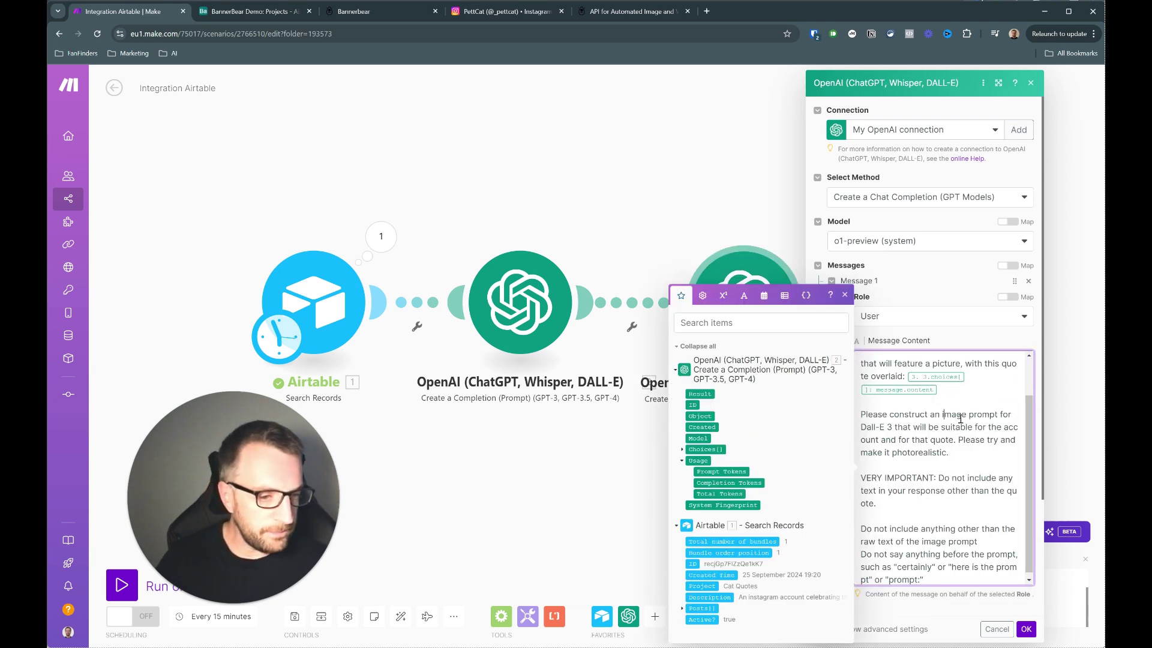
{"action": "scroll", "coordinate": [931, 396], "scroll_direction": "up", "scroll_amount": 2}
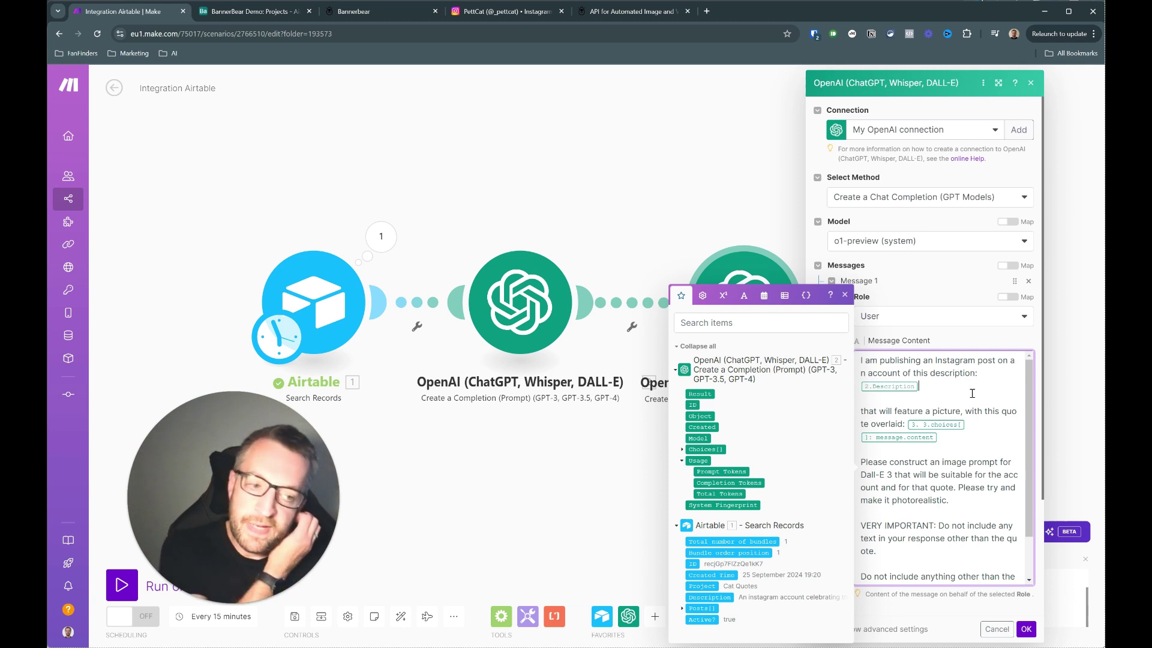
{"action": "left_click", "coordinate": [961, 383]}
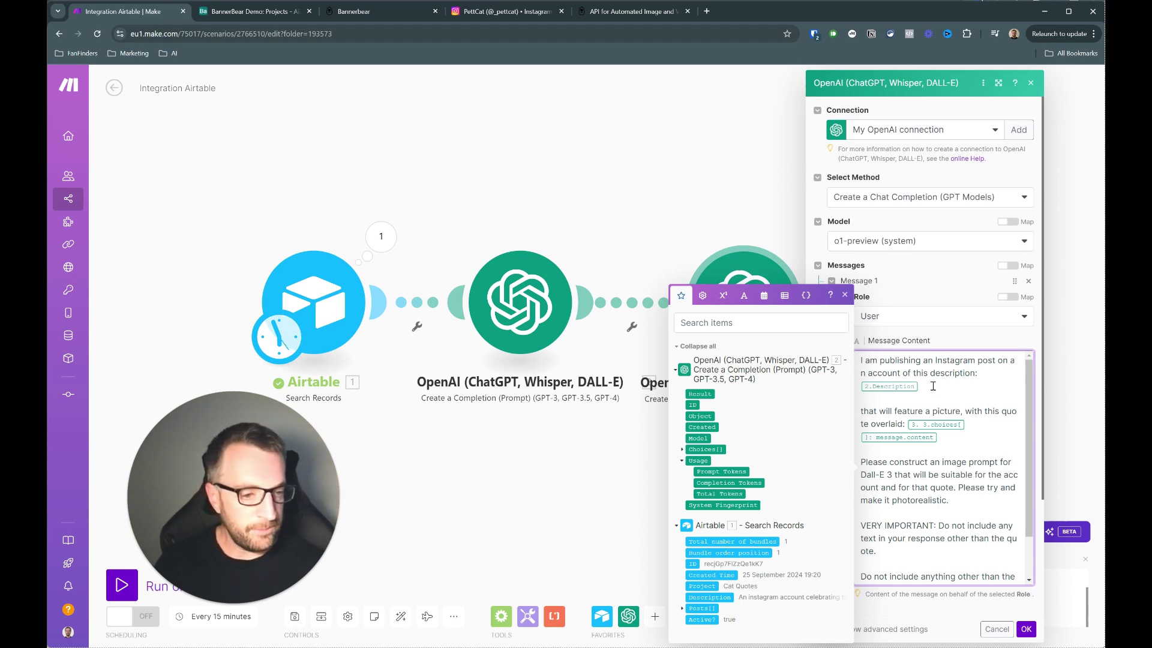
{"action": "key", "text": "BackSpace"}
{"action": "key", "text": "BackSpace"}
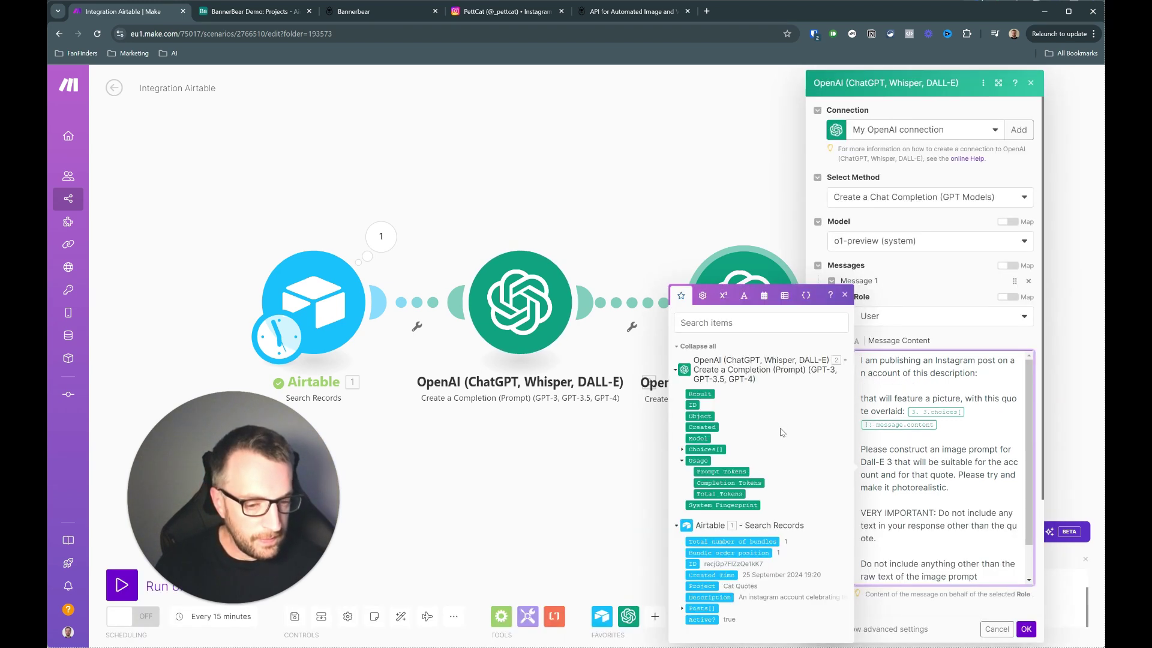
{"action": "left_click", "coordinate": [705, 597]}
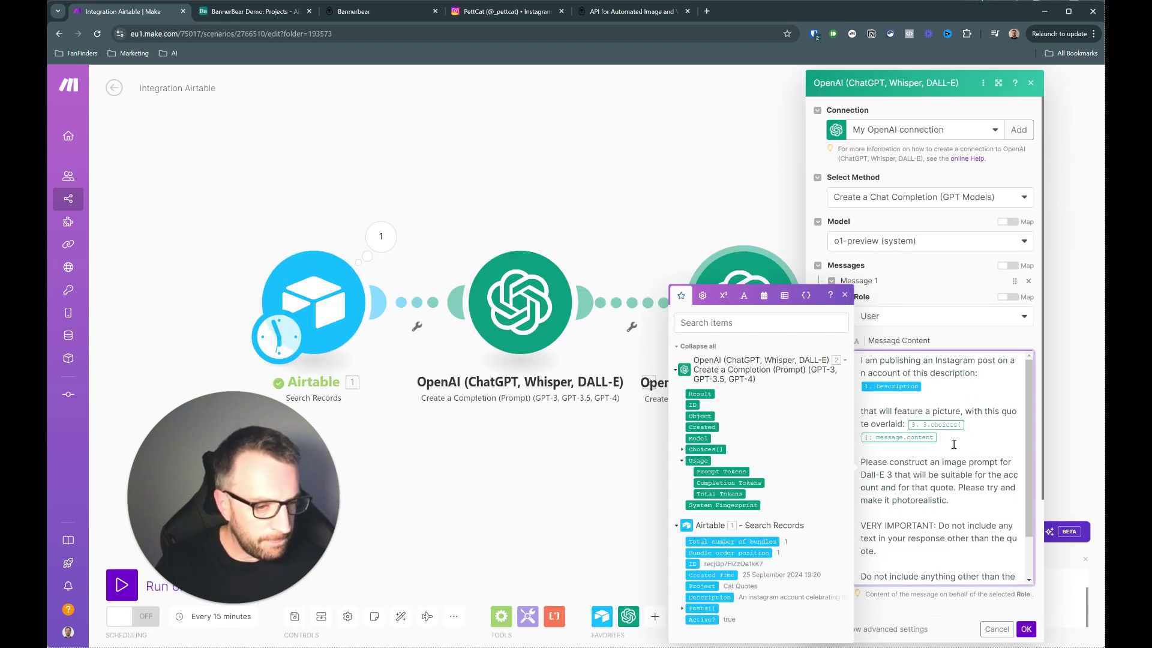
{"action": "key", "text": "BackSpace"}
{"action": "key", "text": "BackSpace"}
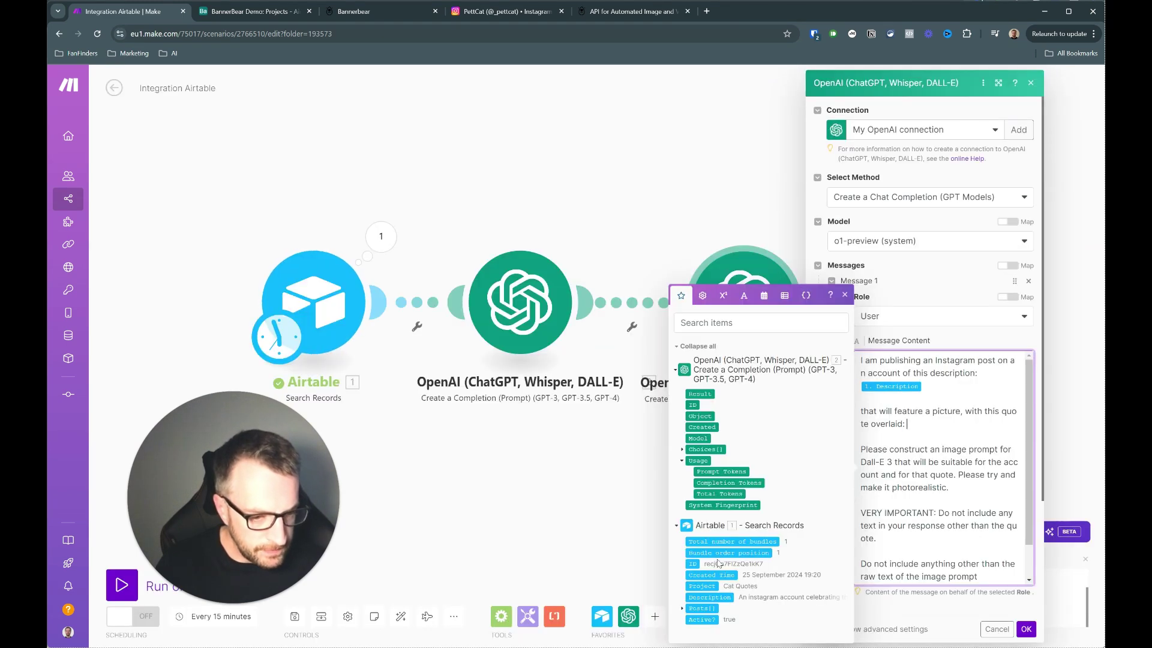
{"action": "left_click", "coordinate": [682, 449]}
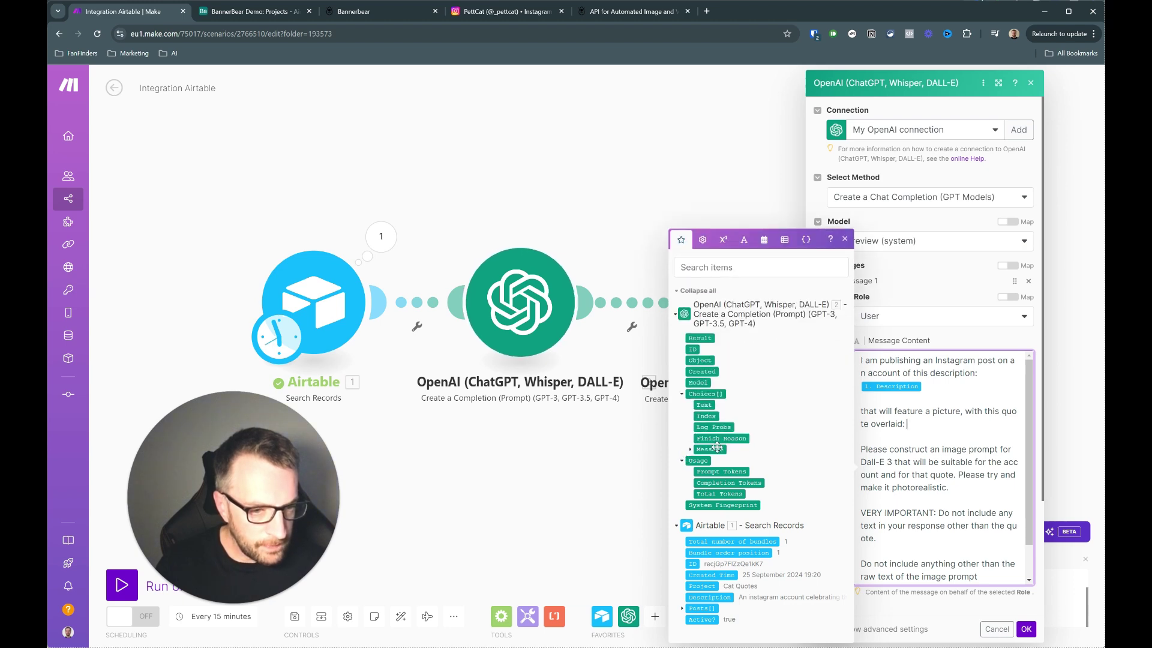
{"action": "left_click", "coordinate": [700, 338]}
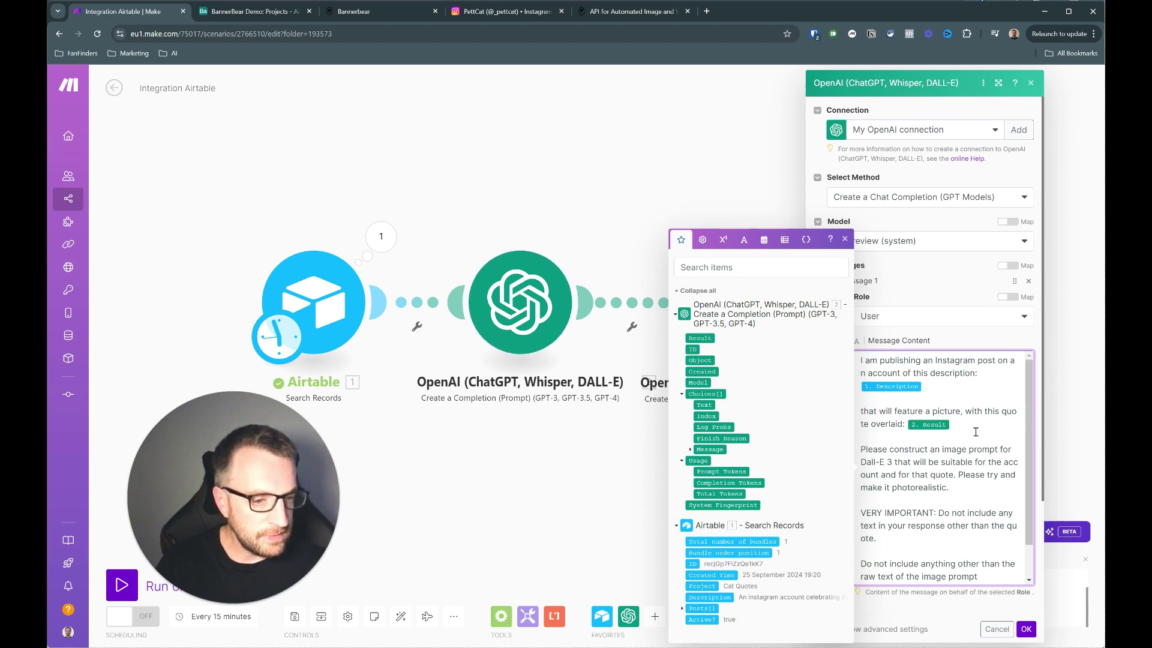
{"action": "left_click", "coordinate": [1026, 629]}
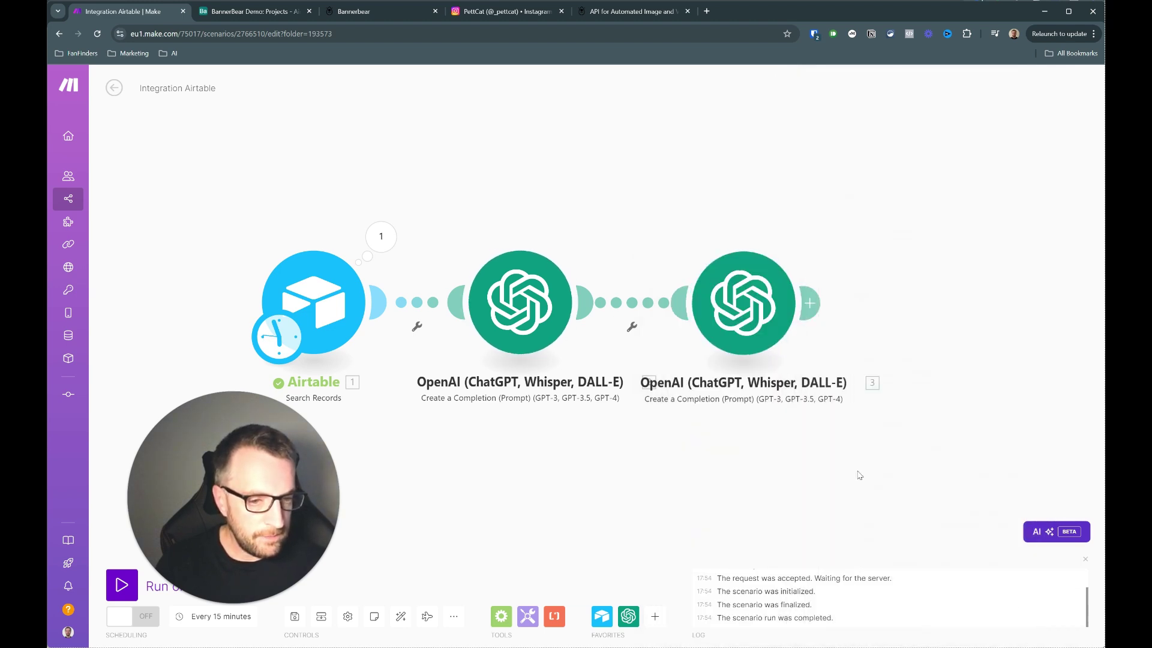
- Run the scenario once, check module 3's output, then reopen the quote module's model list
{"action": "left_click_drag", "start_coordinate": [859, 476], "coordinate": [818, 445]}
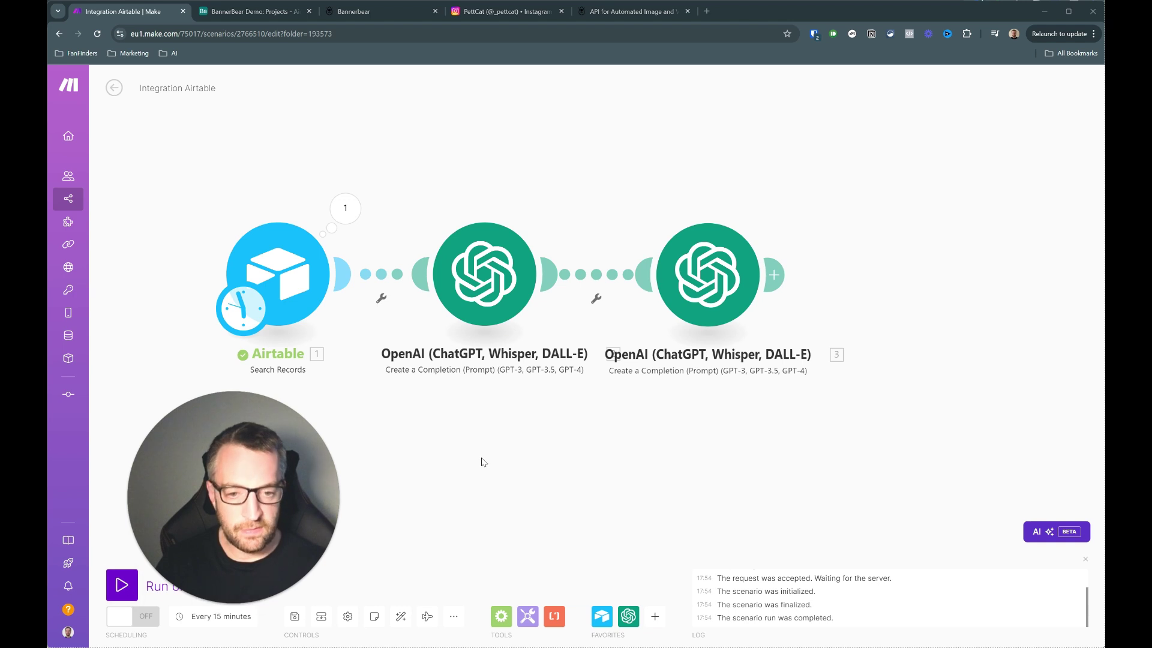
{"action": "left_click", "coordinate": [119, 589]}
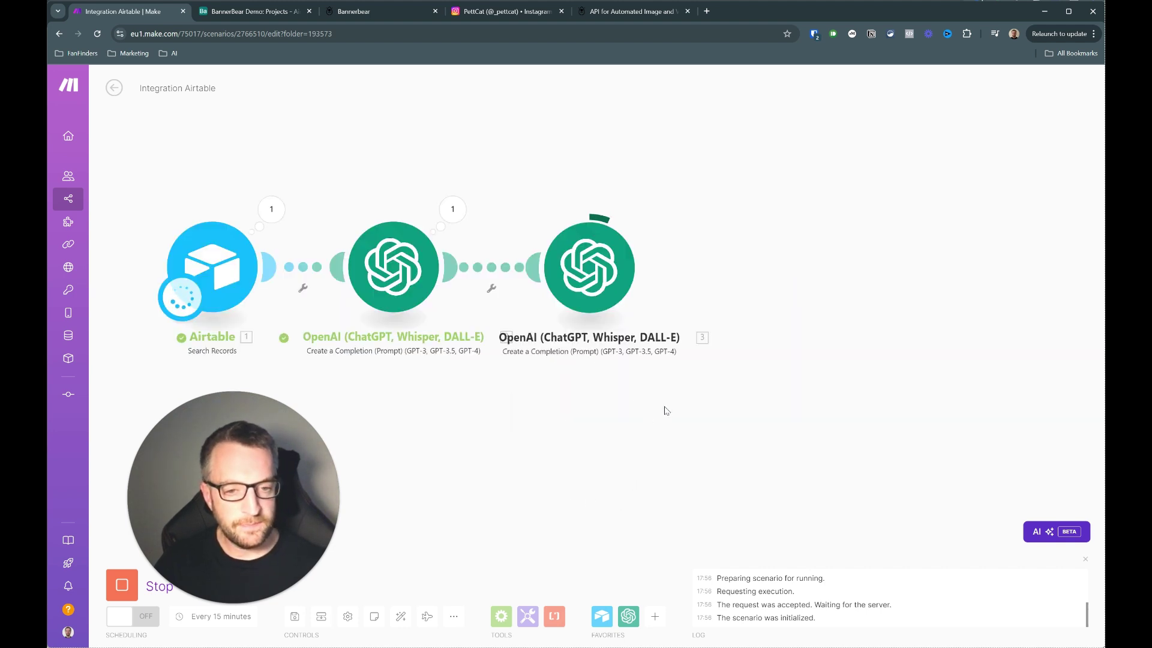
{"action": "left_click", "coordinate": [649, 210]}
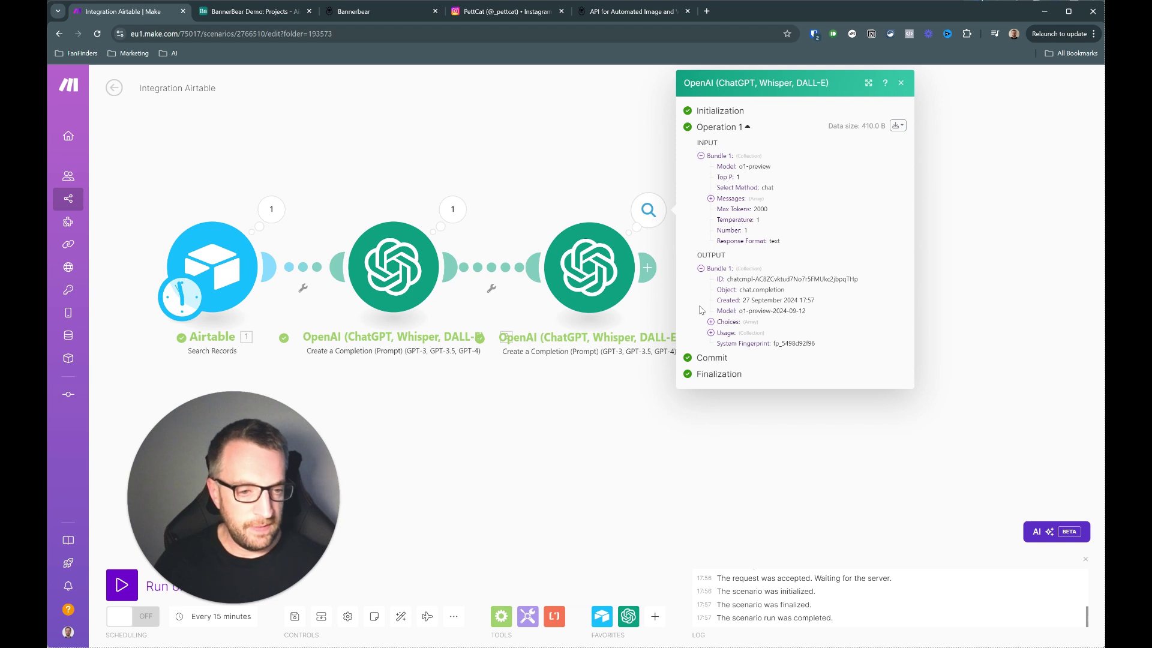
{"action": "left_click", "coordinate": [602, 458]}
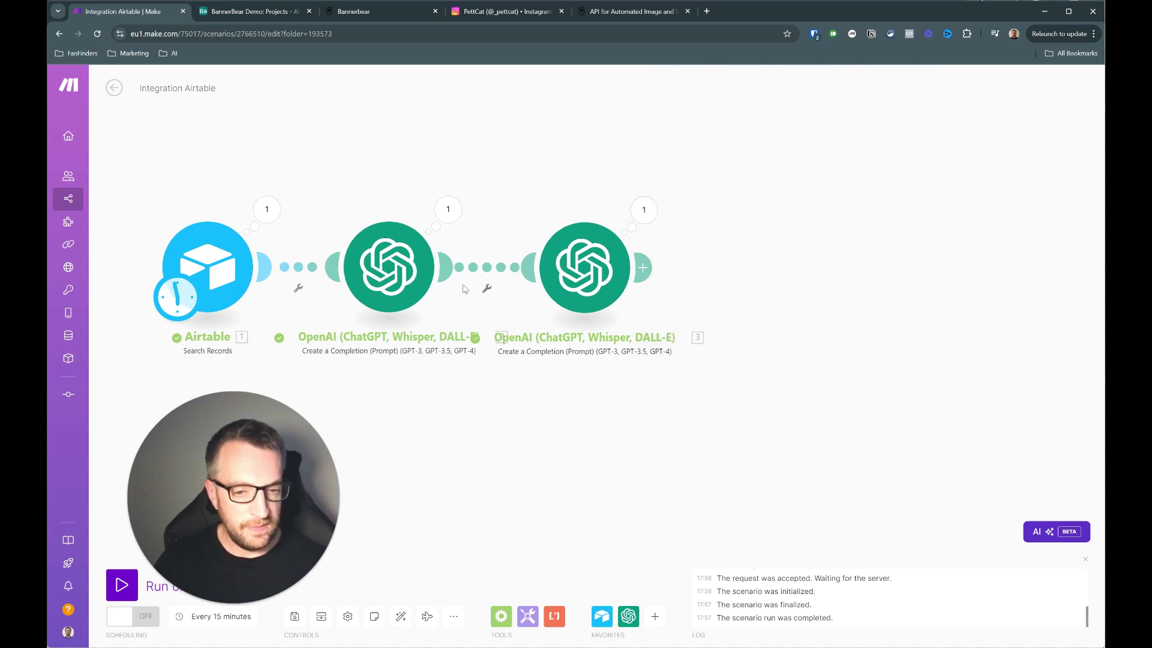
{"action": "left_click", "coordinate": [447, 264]}
{"action": "left_click", "coordinate": [521, 241]}
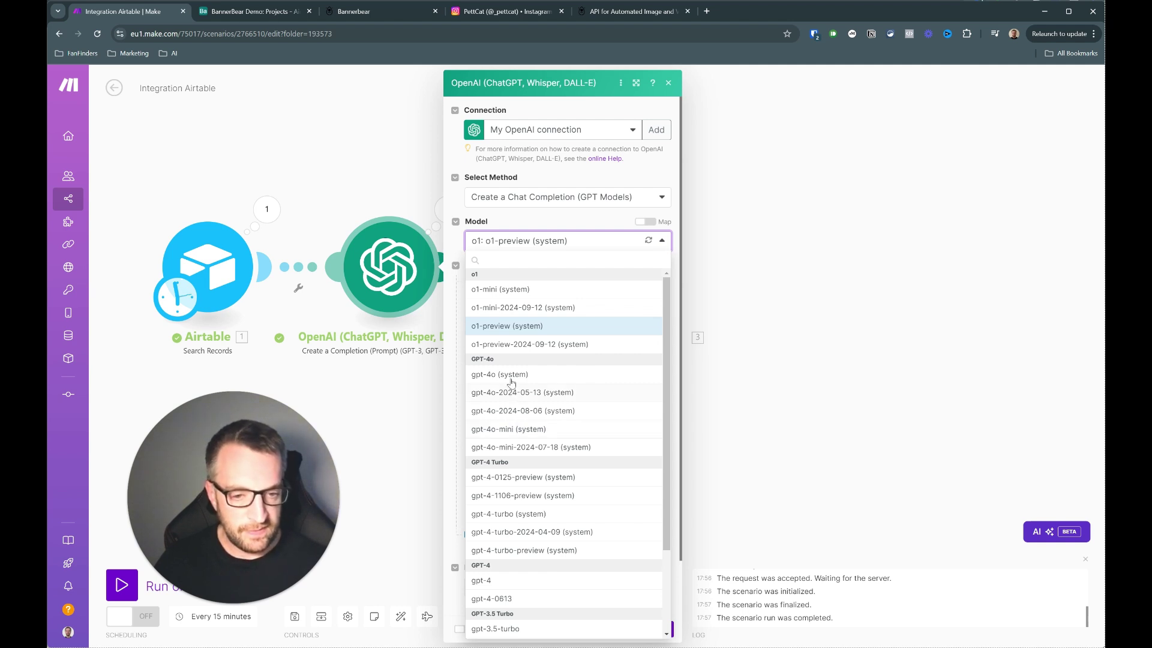
- Save the quote module's model choice, then switch the image-prompt OpenAI module to gpt-4o-mini
{"action": "left_click", "coordinate": [512, 375]}
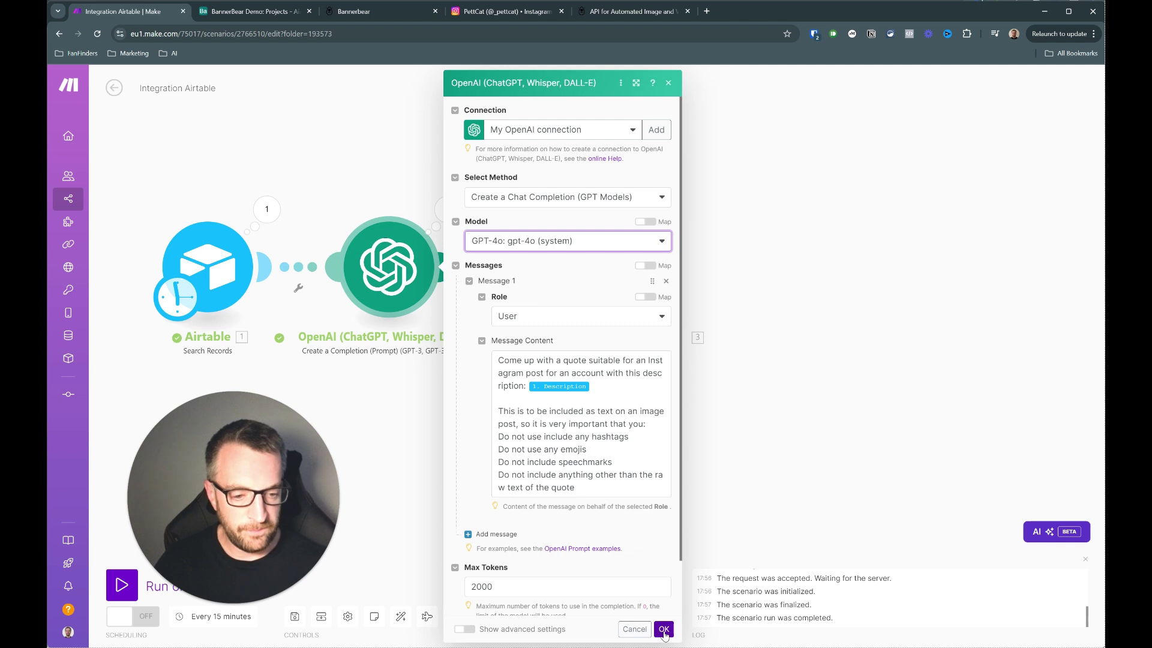
{"action": "left_click", "coordinate": [662, 627]}
{"action": "left_click", "coordinate": [561, 283]}
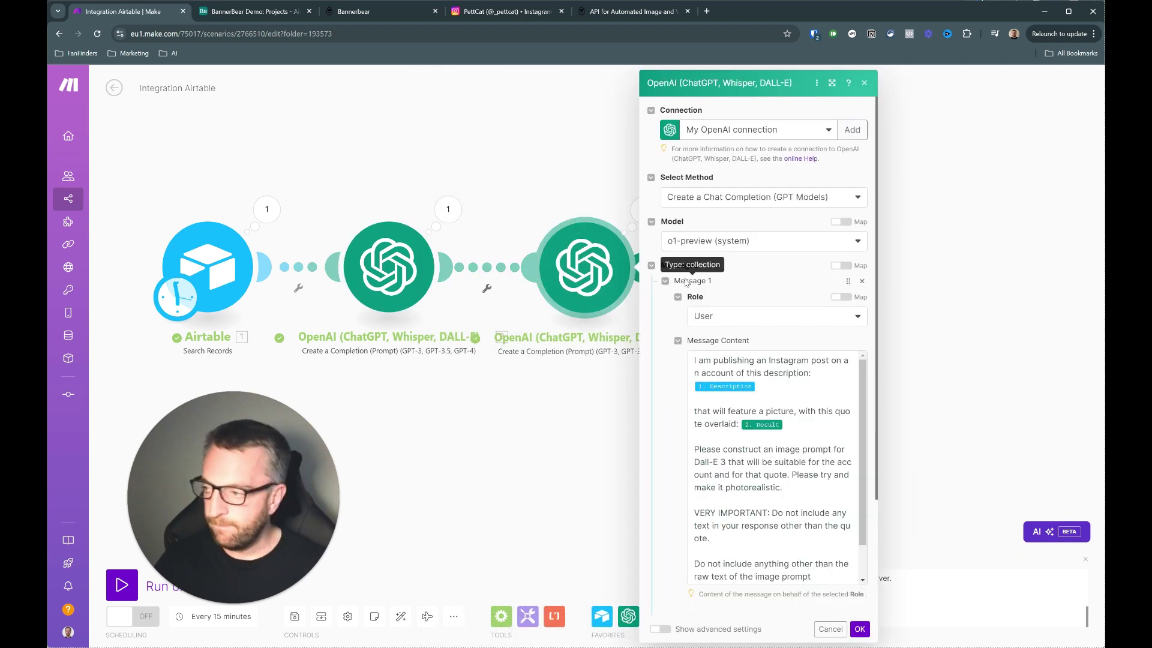
{"action": "left_click", "coordinate": [708, 247]}
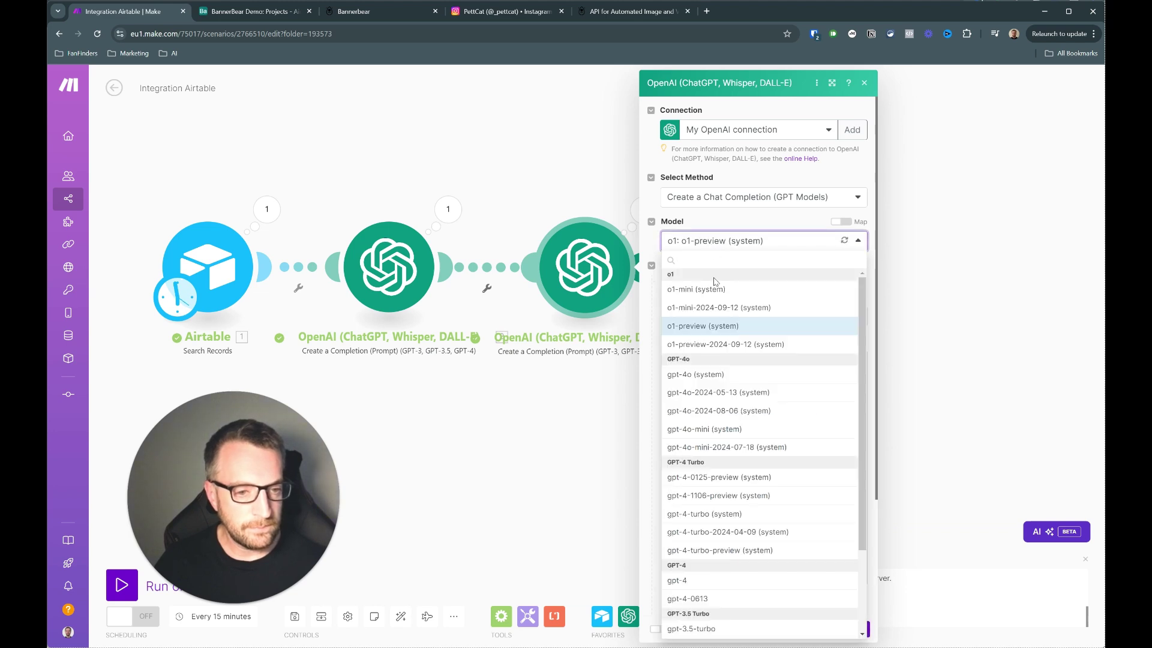
{"action": "left_click", "coordinate": [713, 429]}
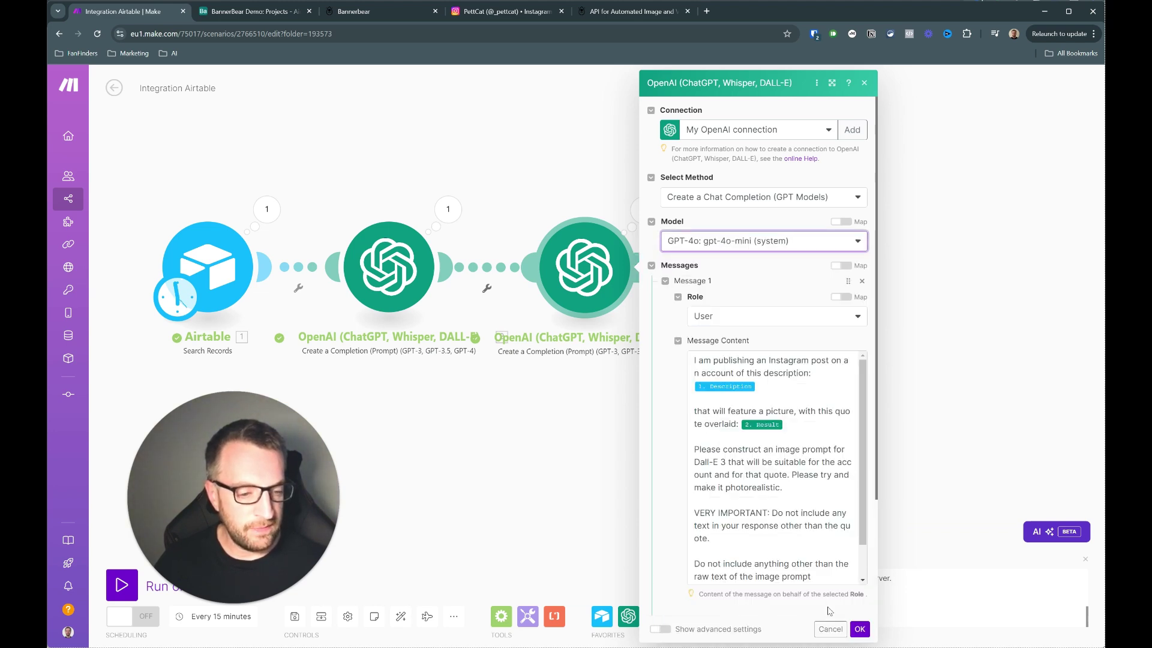
{"action": "left_click", "coordinate": [861, 629]}
- Change the quote OpenAI module's model to gpt-4o-mini
{"action": "left_click", "coordinate": [389, 266]}
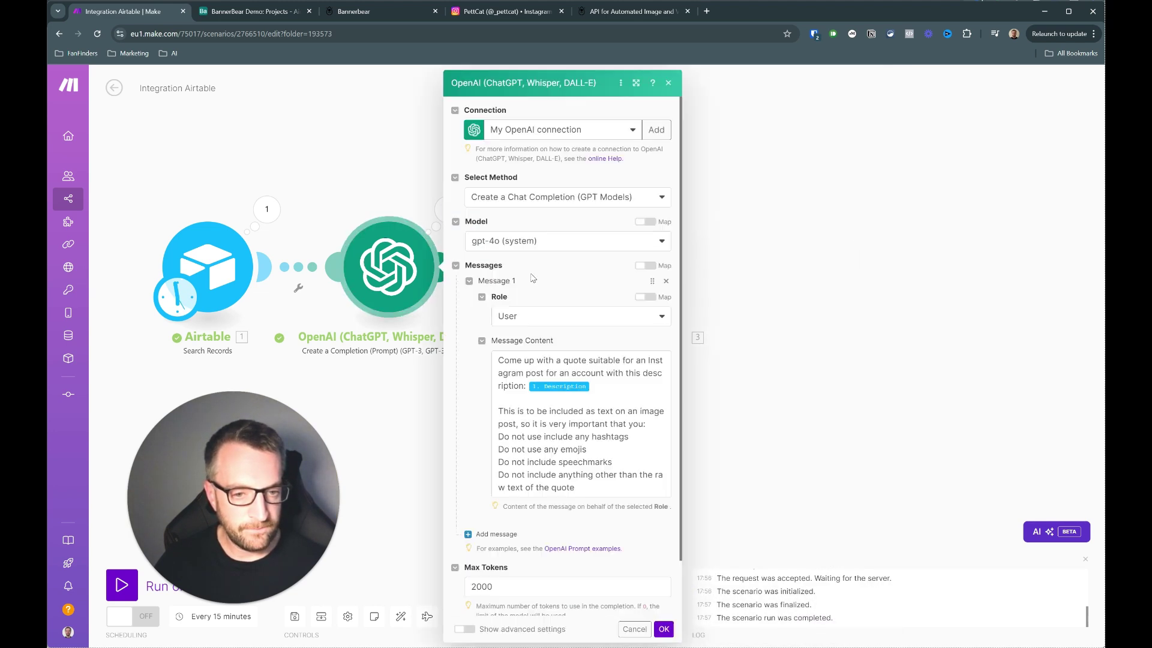
{"action": "left_click", "coordinate": [529, 242]}
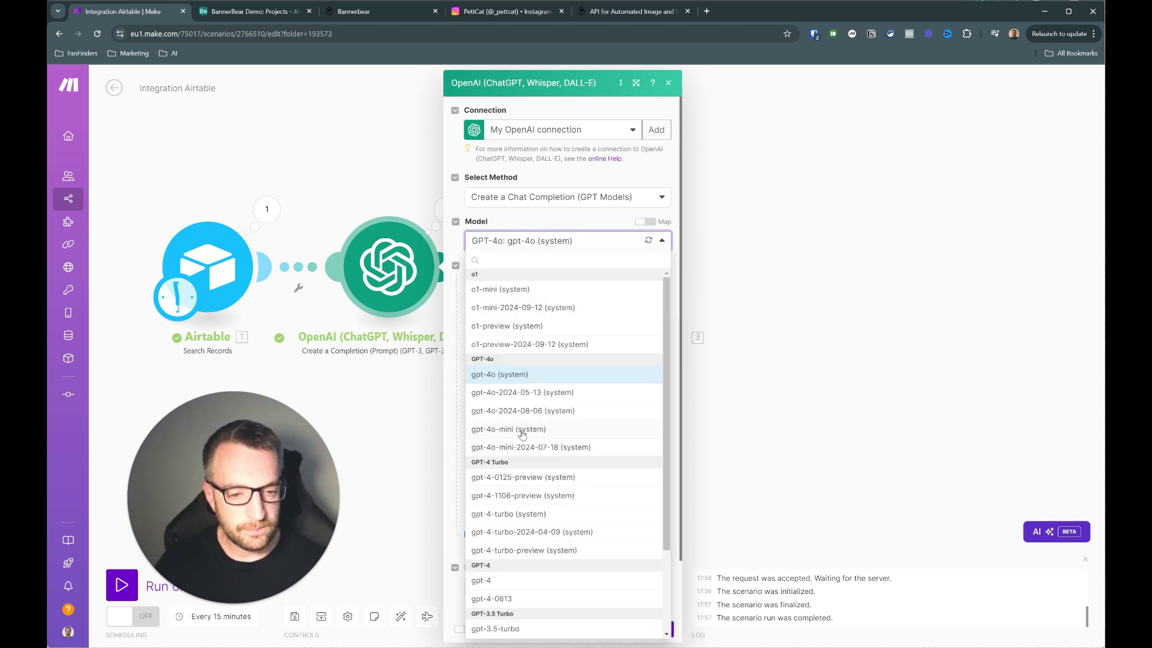
{"action": "left_click", "coordinate": [522, 430]}
- Save the quote module and add an OpenAI Generate an Image module after module 3
{"action": "left_click", "coordinate": [664, 629]}
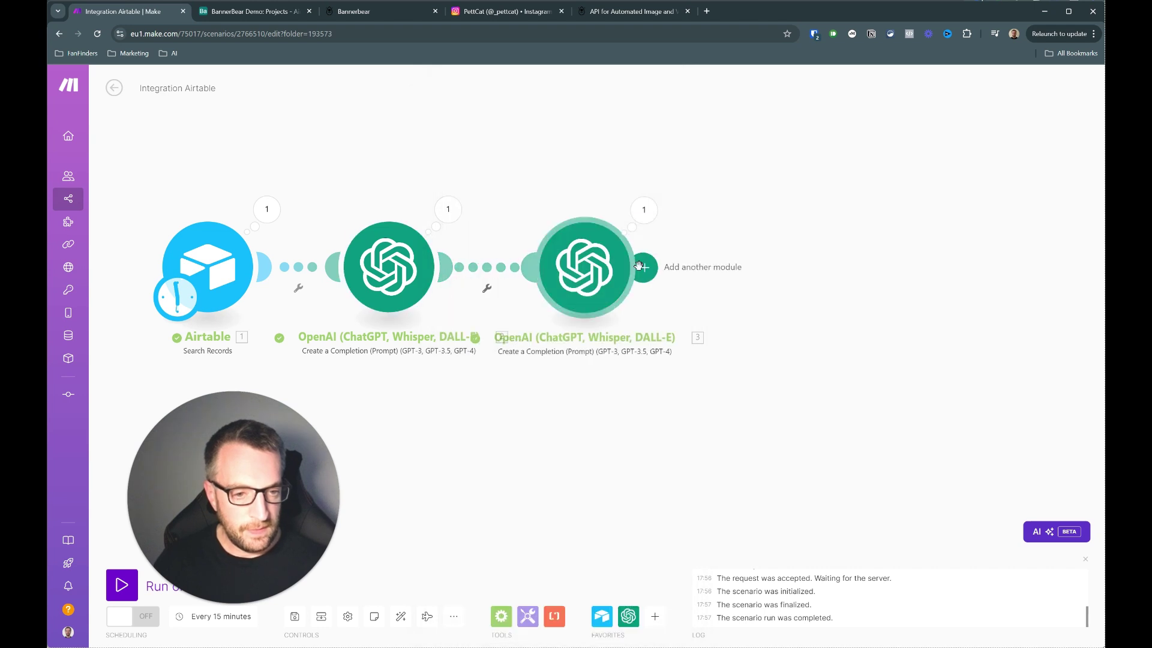
{"action": "left_click", "coordinate": [760, 277]}
{"action": "left_click", "coordinate": [864, 205]}
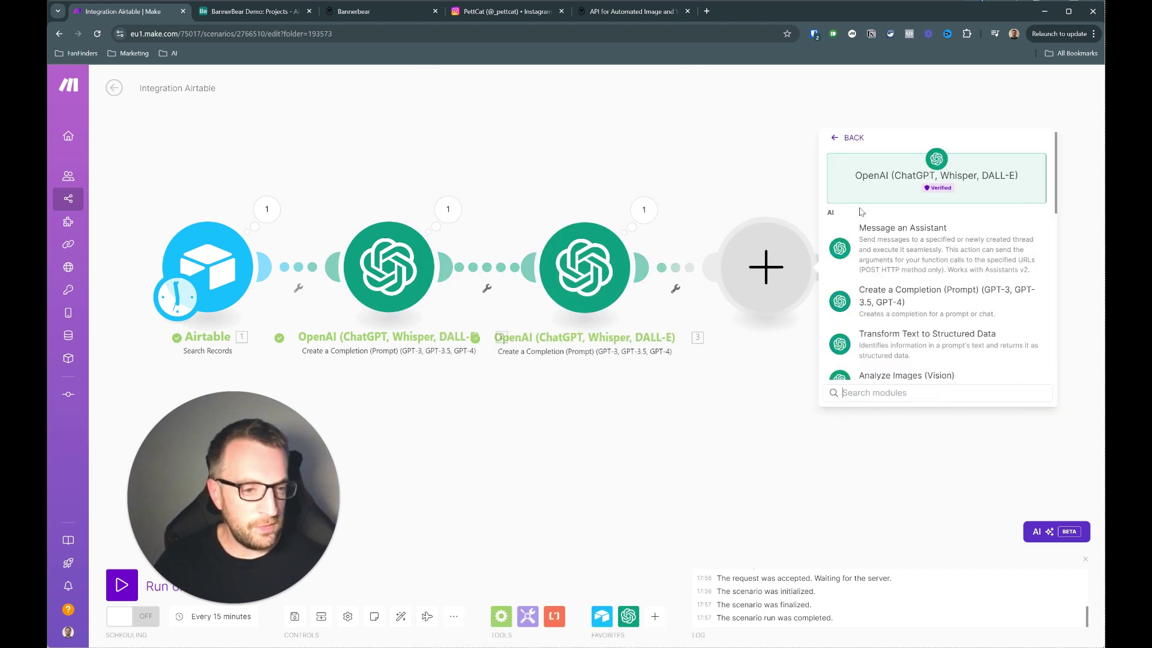
{"action": "scroll", "coordinate": [924, 282], "scroll_direction": "down", "scroll_amount": 1}
{"action": "scroll", "coordinate": [919, 300], "scroll_direction": "down", "scroll_amount": 1}
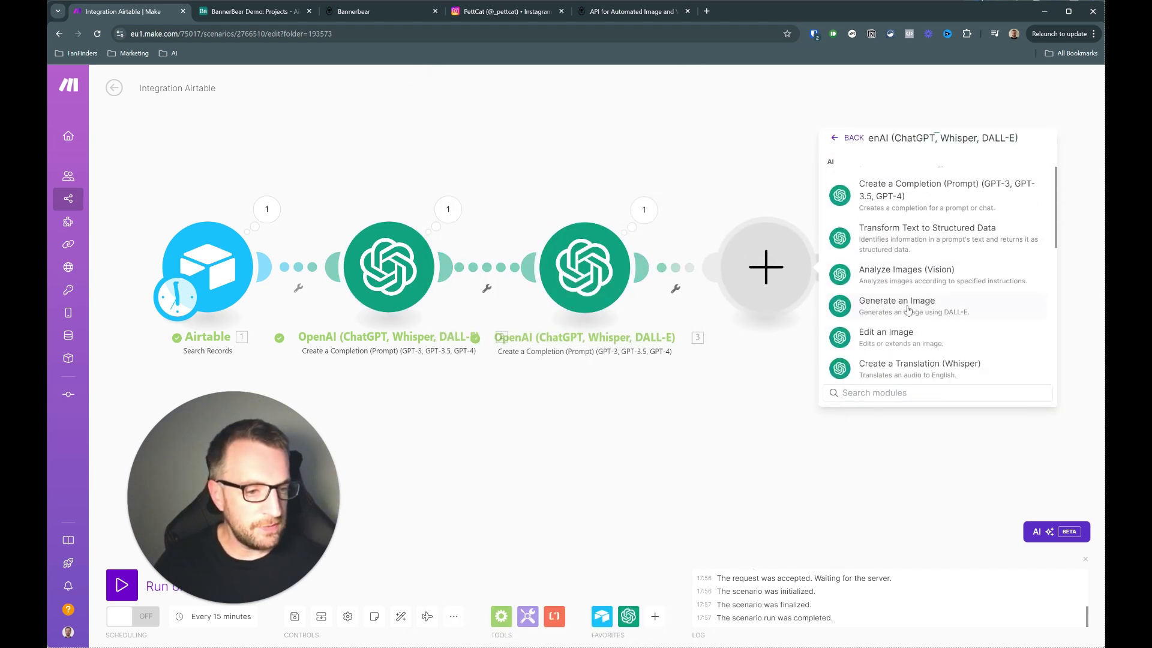
{"action": "left_click", "coordinate": [908, 308]}
- Set the image model to Dall-E 3, map module 3's Result into Prompt, and save
{"action": "left_click", "coordinate": [883, 315]}
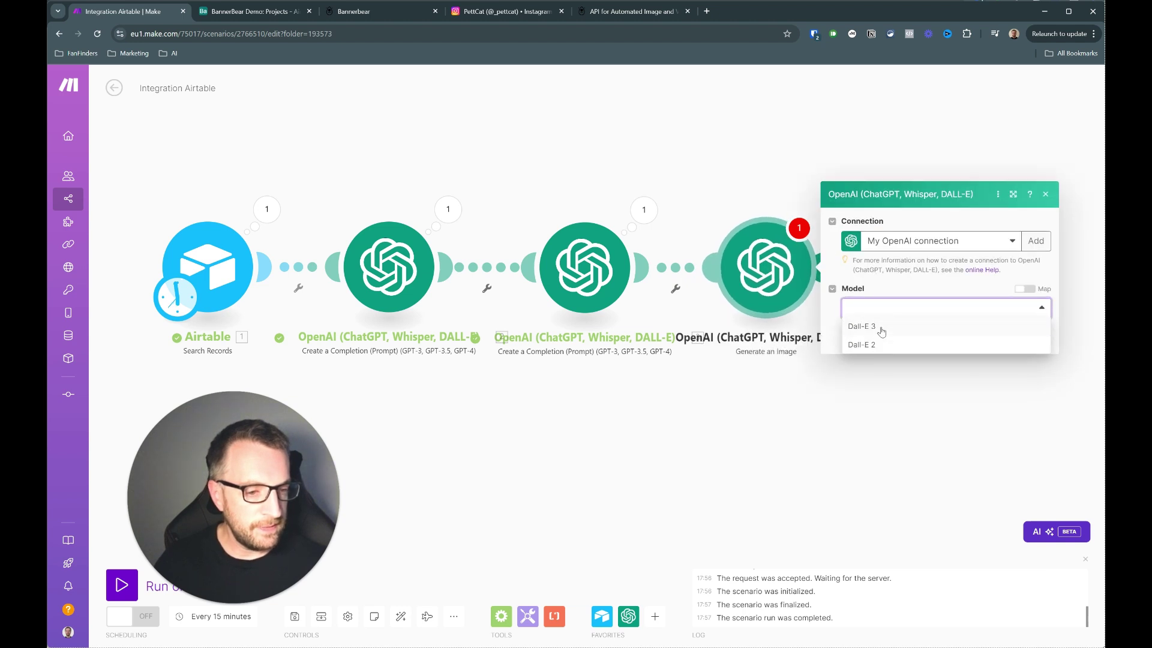
{"action": "left_click", "coordinate": [879, 330]}
{"action": "left_click", "coordinate": [888, 313]}
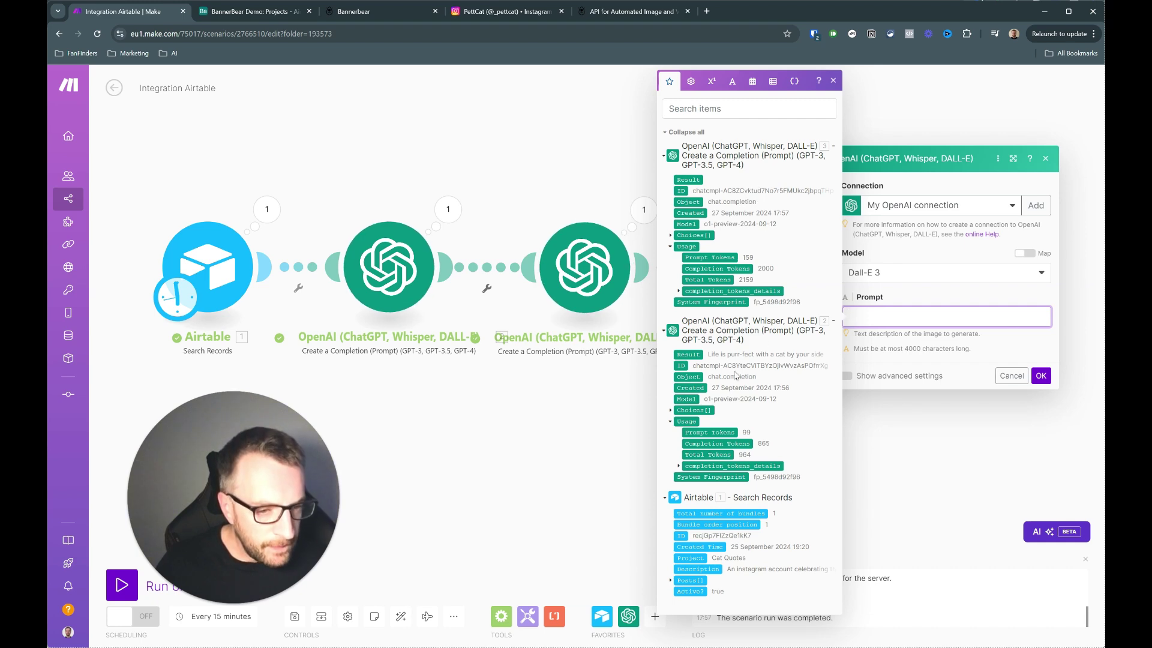
{"action": "left_click", "coordinate": [671, 235]}
{"action": "left_click", "coordinate": [679, 292]}
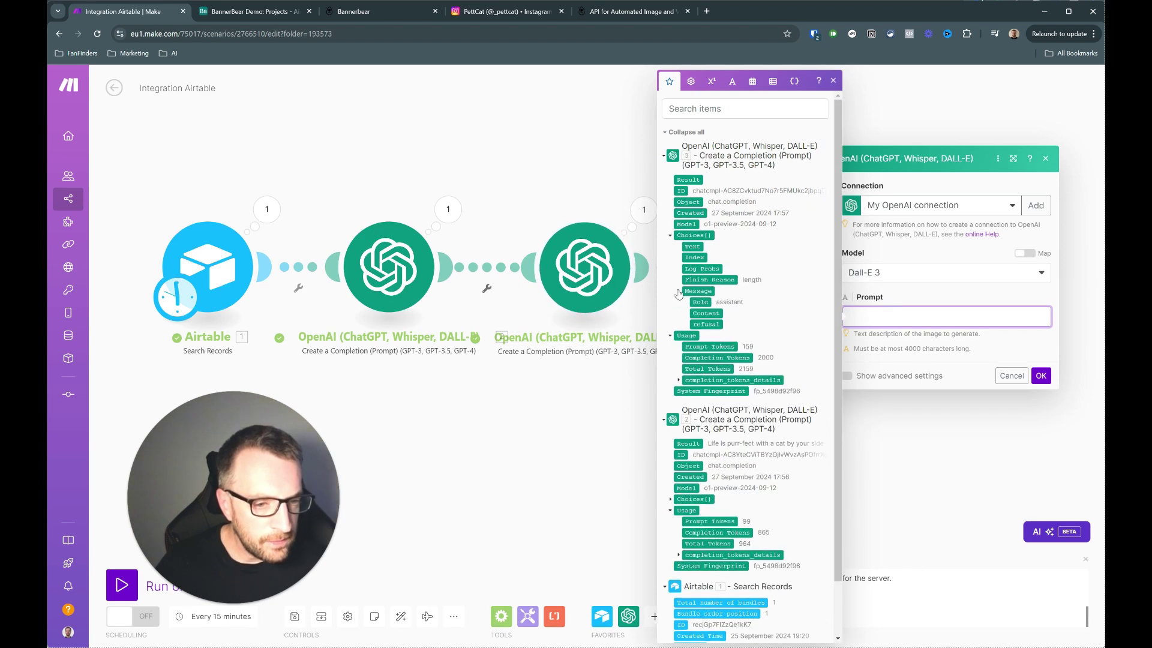
{"action": "left_click", "coordinate": [688, 179]}
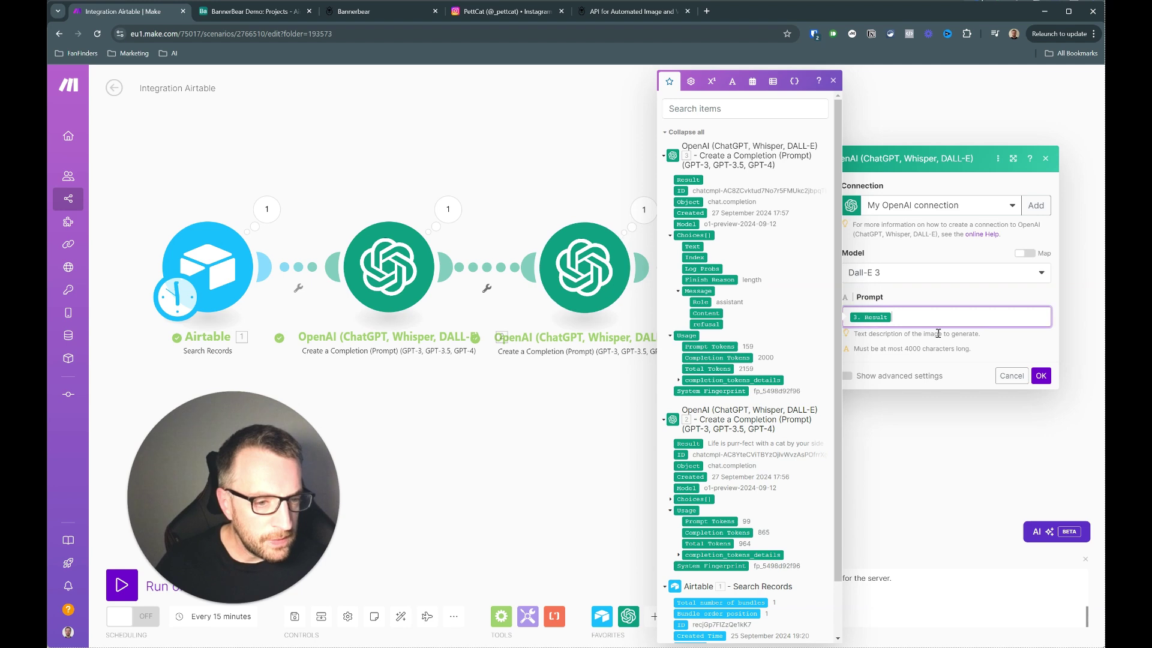
{"action": "left_click", "coordinate": [1035, 380]}
- Inspect the third completion module's earlier output down to Choices > Message, then close the inspector
{"action": "left_click", "coordinate": [644, 210]}
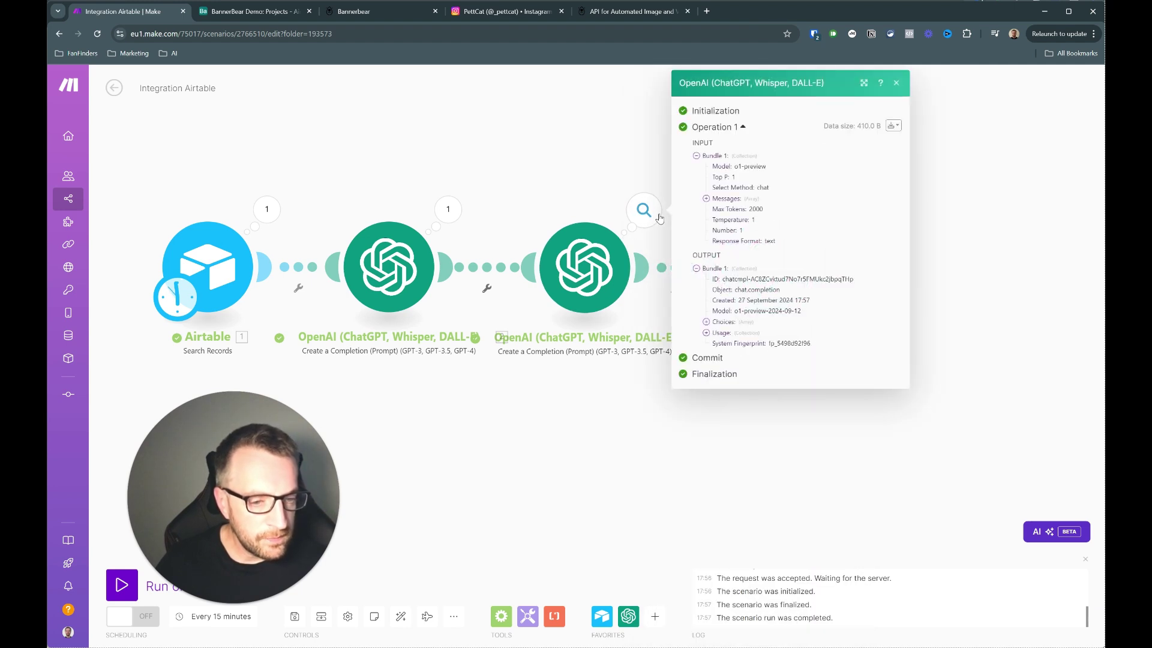
{"action": "left_click", "coordinate": [707, 322]}
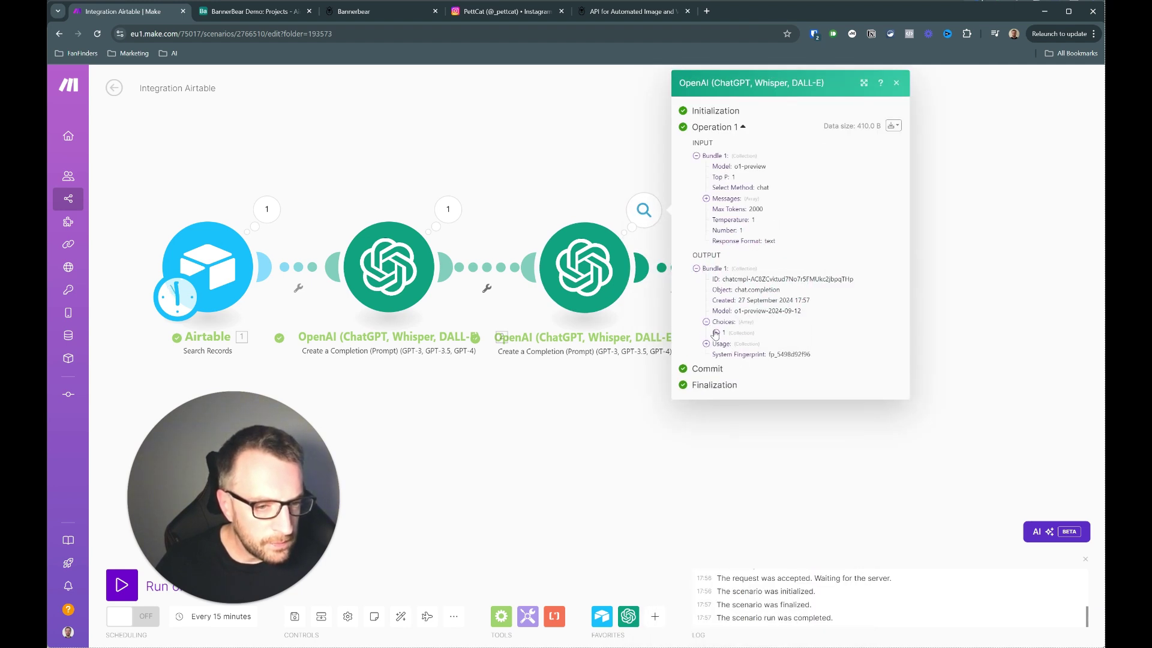
{"action": "left_click", "coordinate": [716, 333]}
{"action": "left_click", "coordinate": [726, 354]}
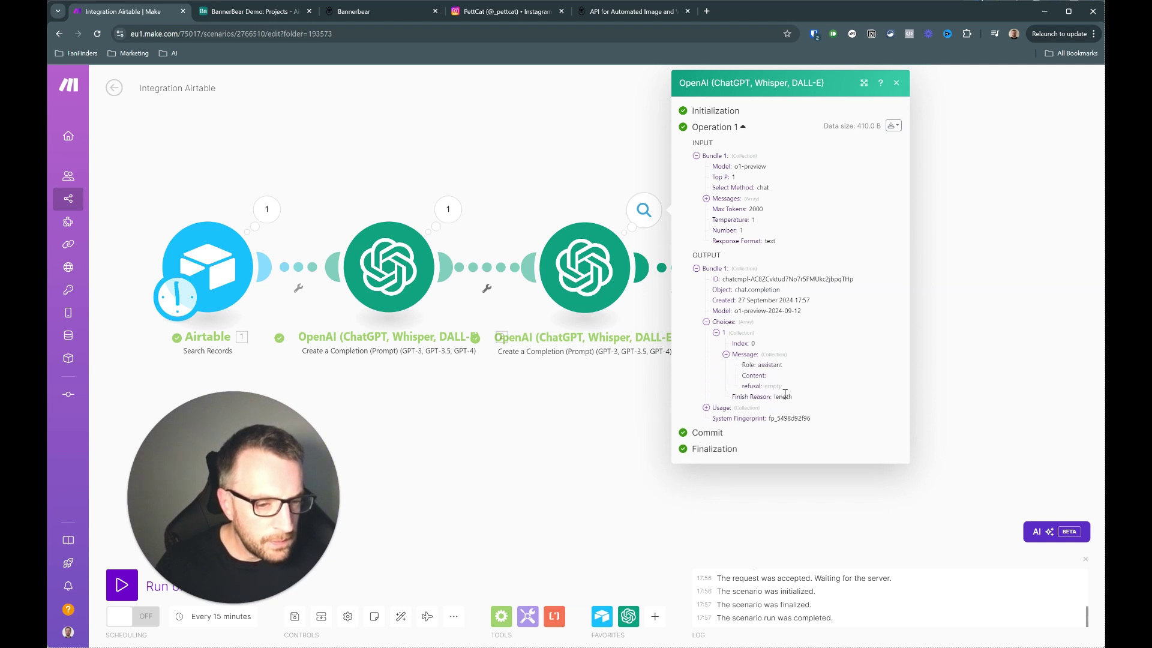
{"action": "left_click", "coordinate": [620, 406]}
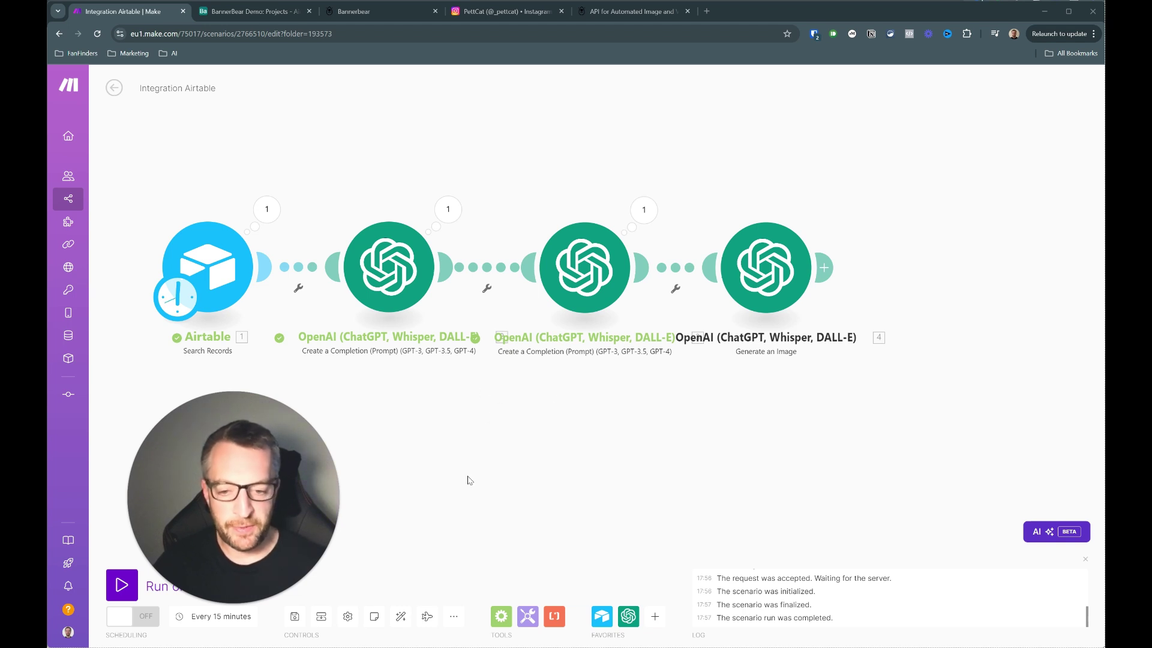
- Run the four-module scenario once and check the third module's output
{"action": "left_click", "coordinate": [115, 595]}
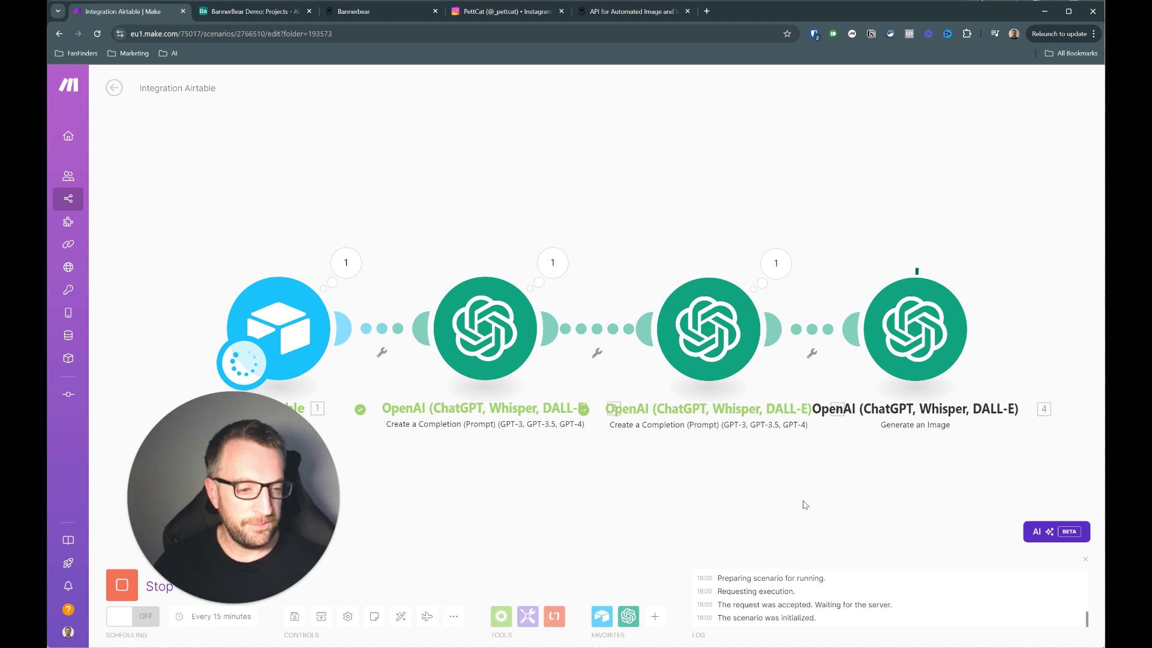
{"action": "left_click_drag", "start_coordinate": [823, 496], "coordinate": [787, 432]}
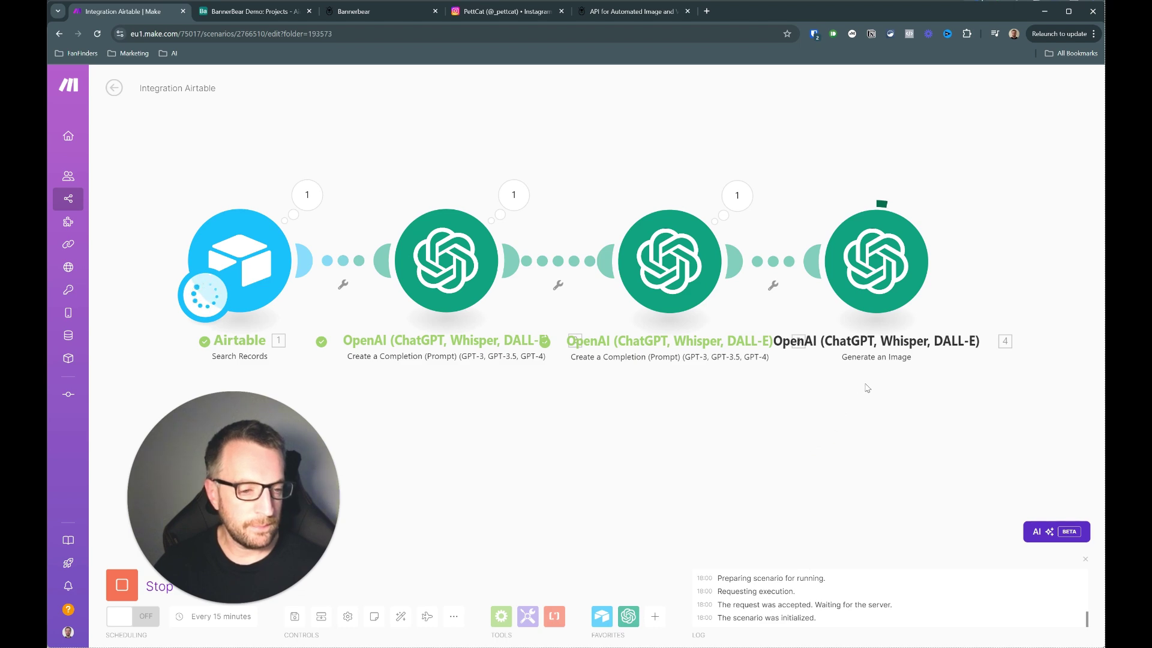
{"action": "left_click", "coordinate": [737, 196]}
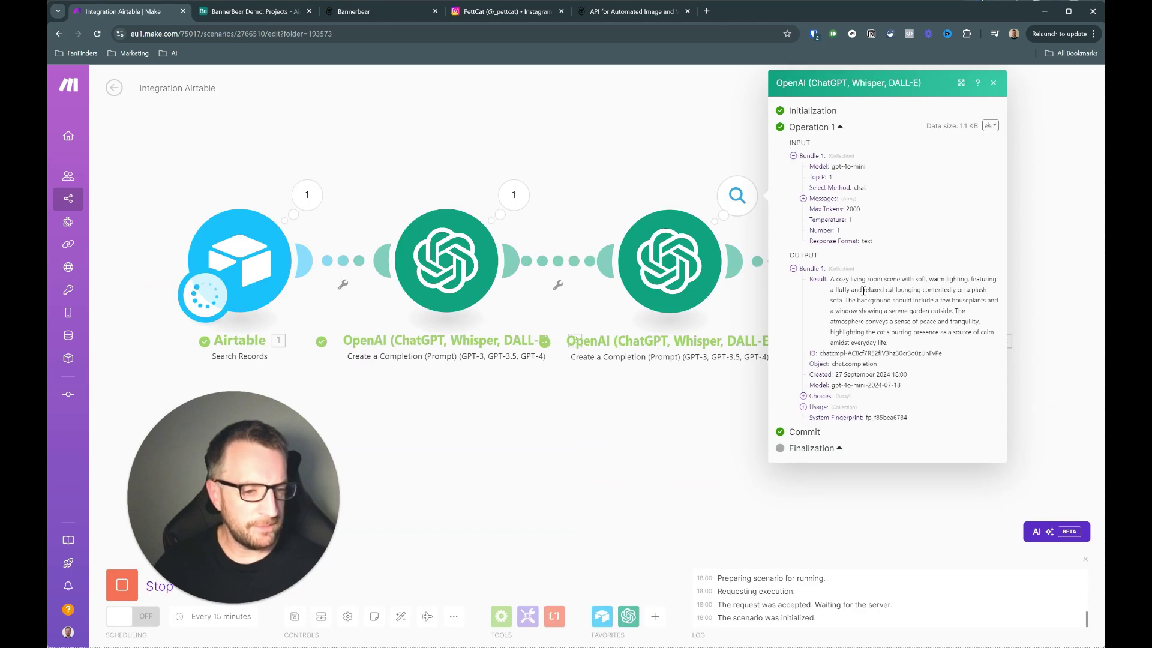
{"action": "left_click", "coordinate": [679, 474]}
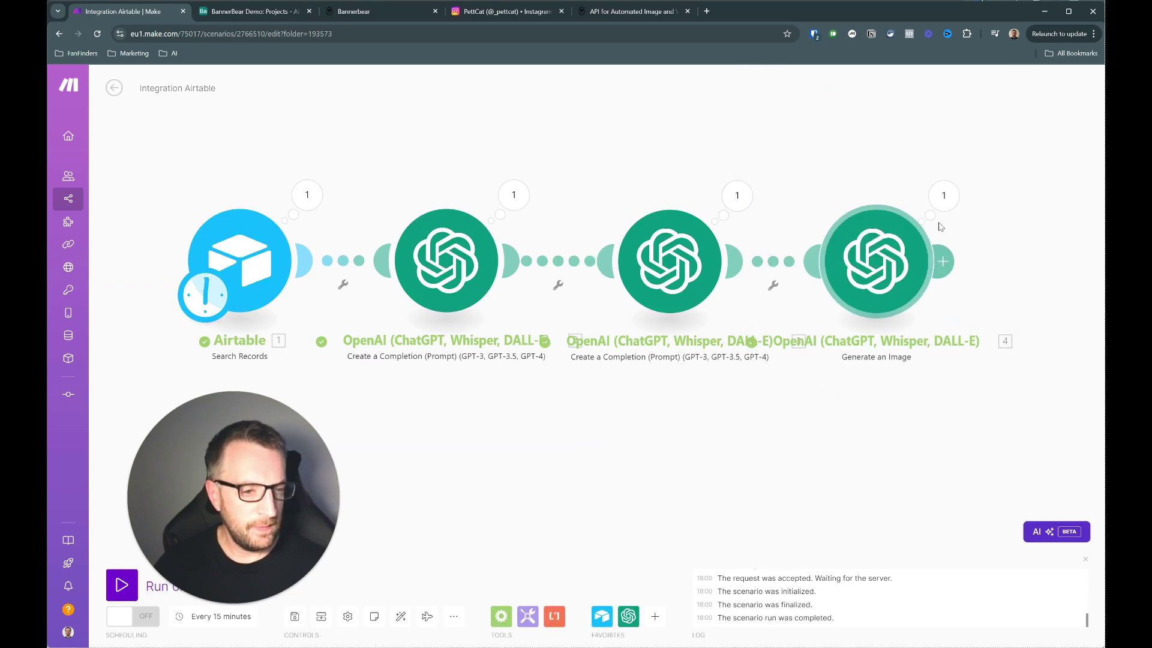
- Copy the generated image URL from the Generate an Image output's Data > 1
{"action": "left_click", "coordinate": [954, 198]}
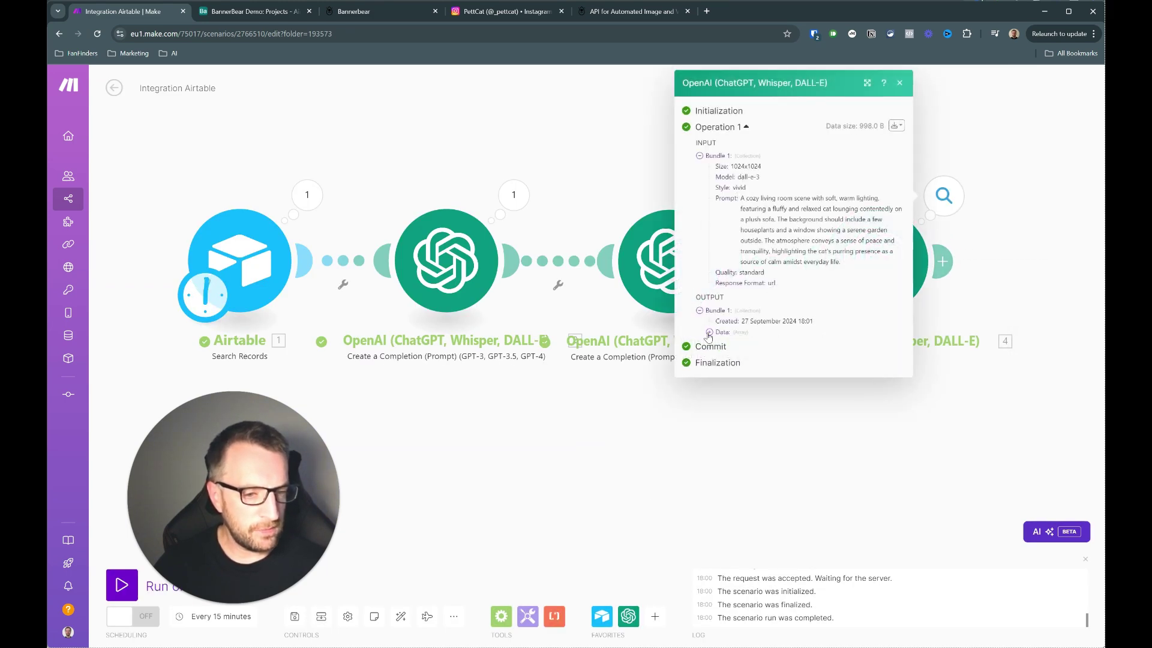
{"action": "left_click", "coordinate": [710, 332]}
{"action": "left_click", "coordinate": [719, 344]}
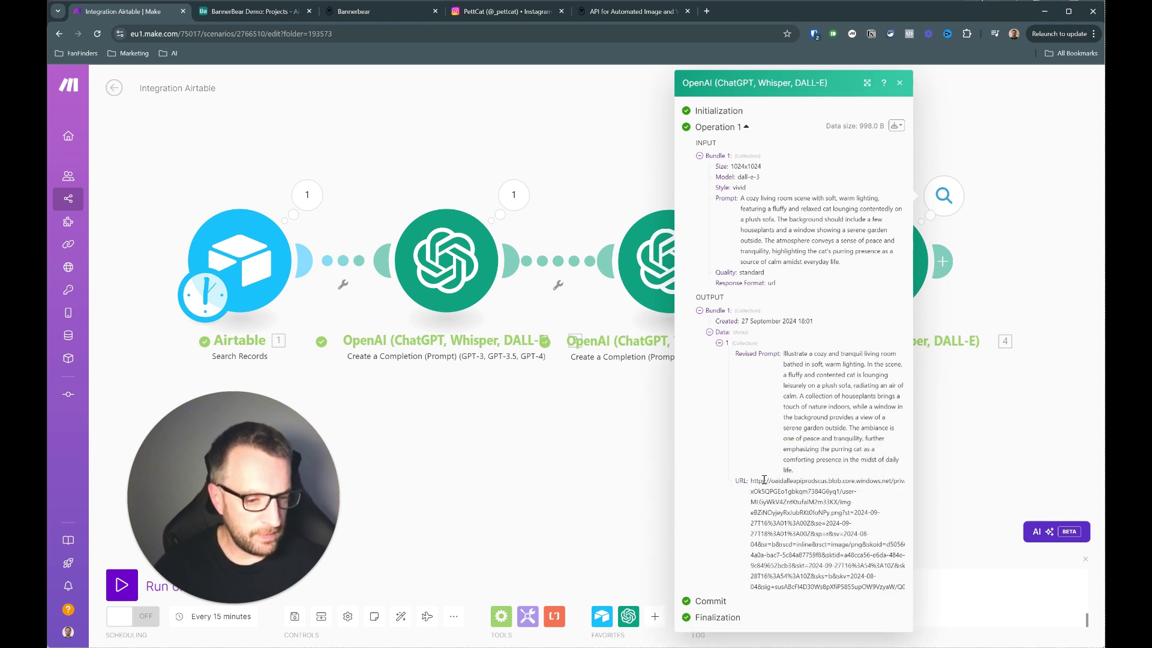
{"action": "triple_click", "coordinate": [765, 481]}
{"action": "key", "text": "ctrl+c"}
- Open the copied image URL in a new Chrome tab to view the cat-on-sofa image, then return to Make
{"action": "left_click", "coordinate": [610, 466]}
{"action": "key", "text": "ctrl+t"}
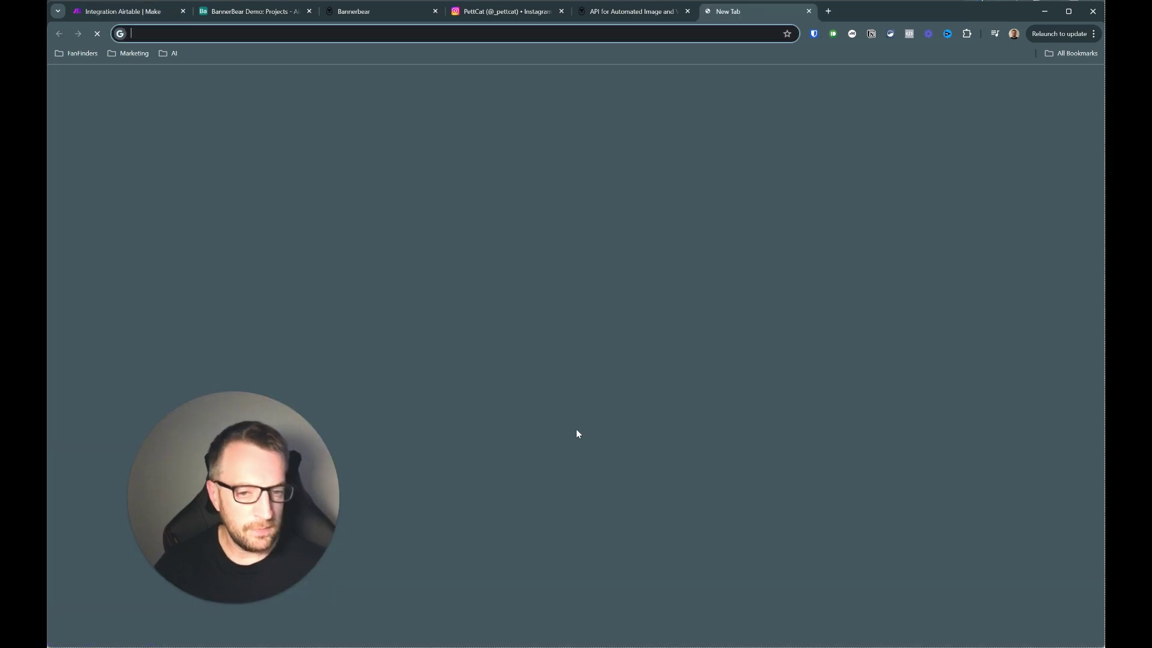
{"action": "key", "text": "ctrl+v"}
{"action": "key", "text": "Return"}
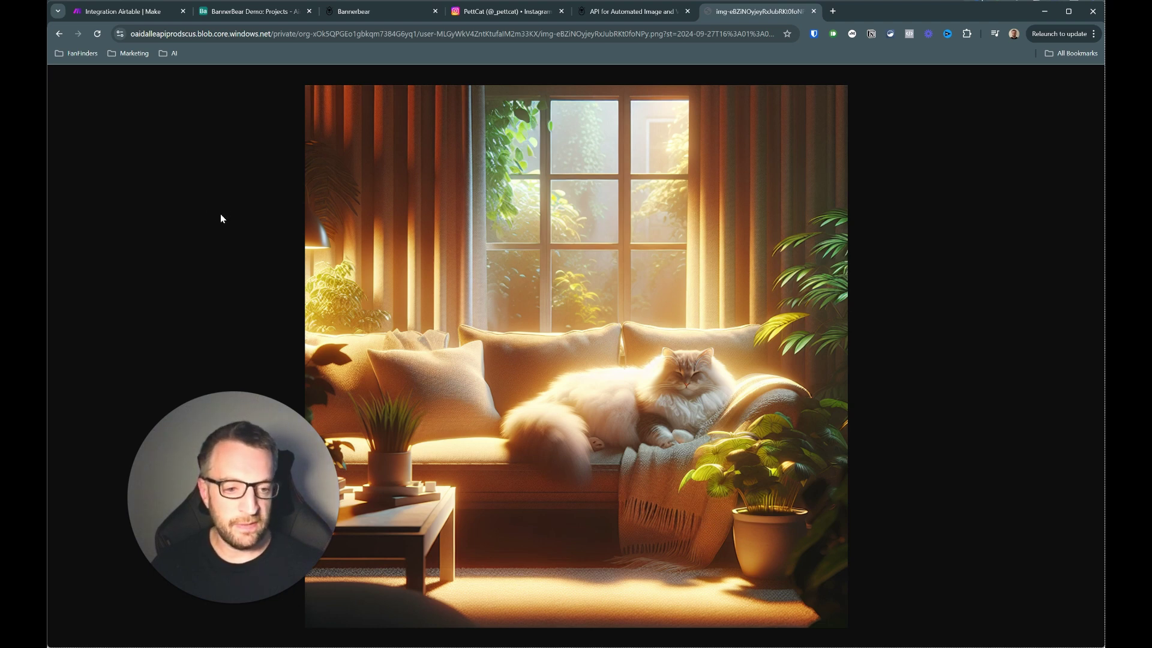
{"action": "left_click", "coordinate": [164, 15]}
{"action": "scroll", "coordinate": [756, 422], "scroll_direction": "down", "scroll_amount": 3}
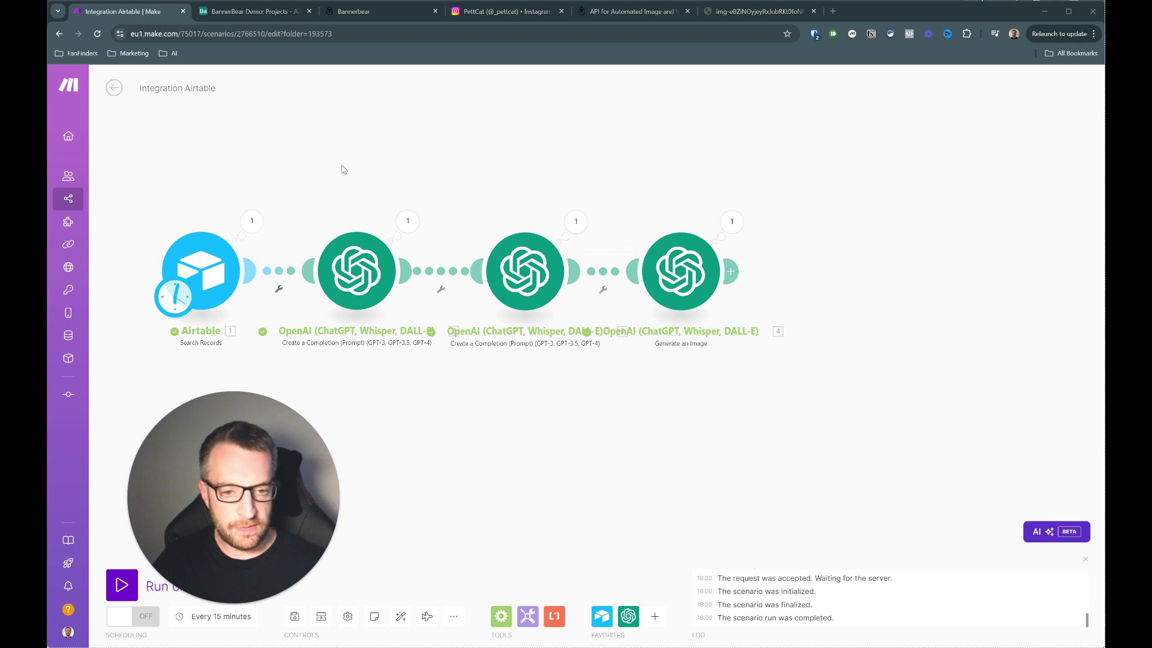
- Add an Airtable Create a Record module targeting the BannerBear Demo base's Posts table
{"action": "left_click", "coordinate": [731, 272]}
{"action": "left_click", "coordinate": [905, 270]}
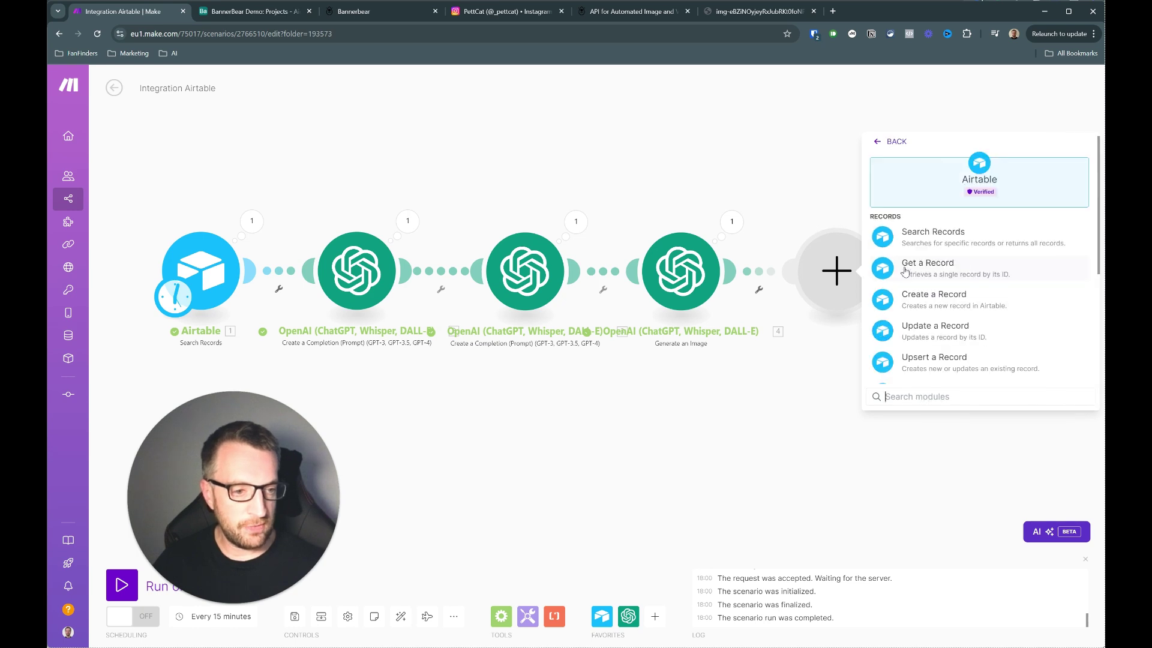
{"action": "left_click", "coordinate": [947, 302]}
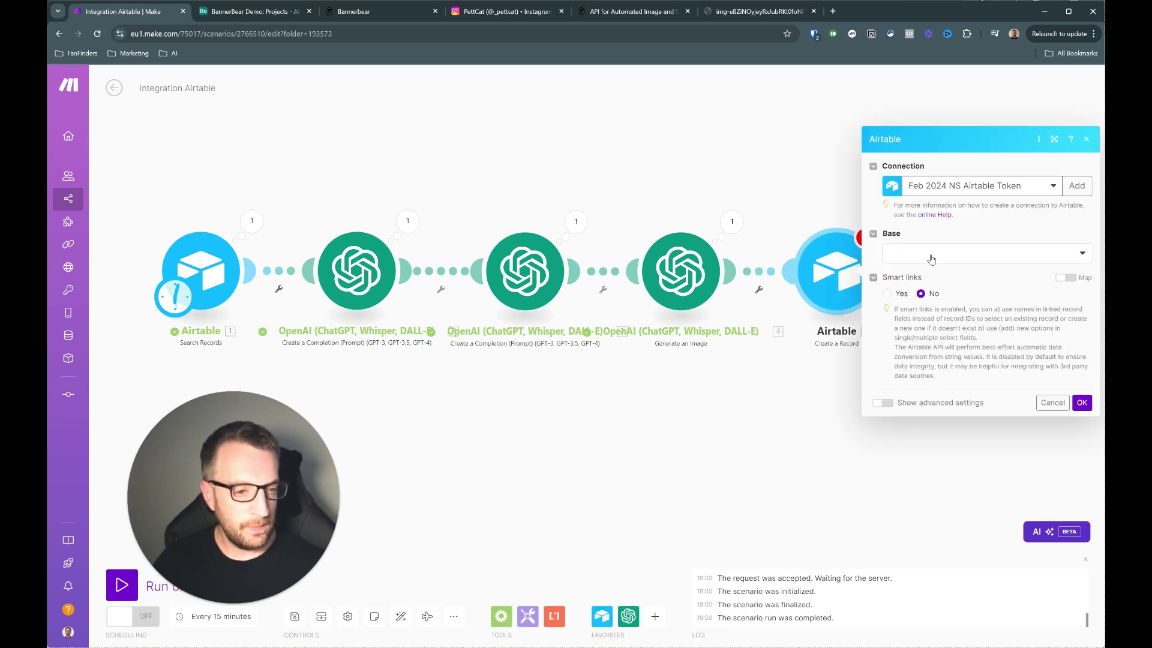
{"action": "left_click", "coordinate": [932, 253]}
{"action": "type", "text": "bann"}
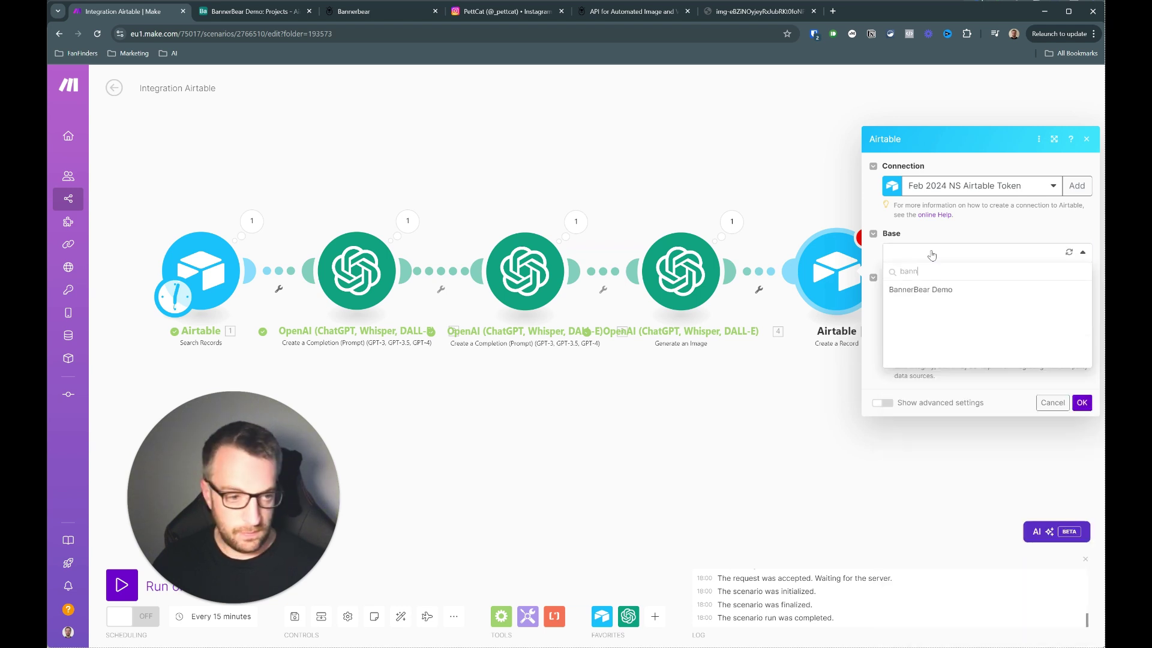
{"action": "left_click", "coordinate": [921, 290]}
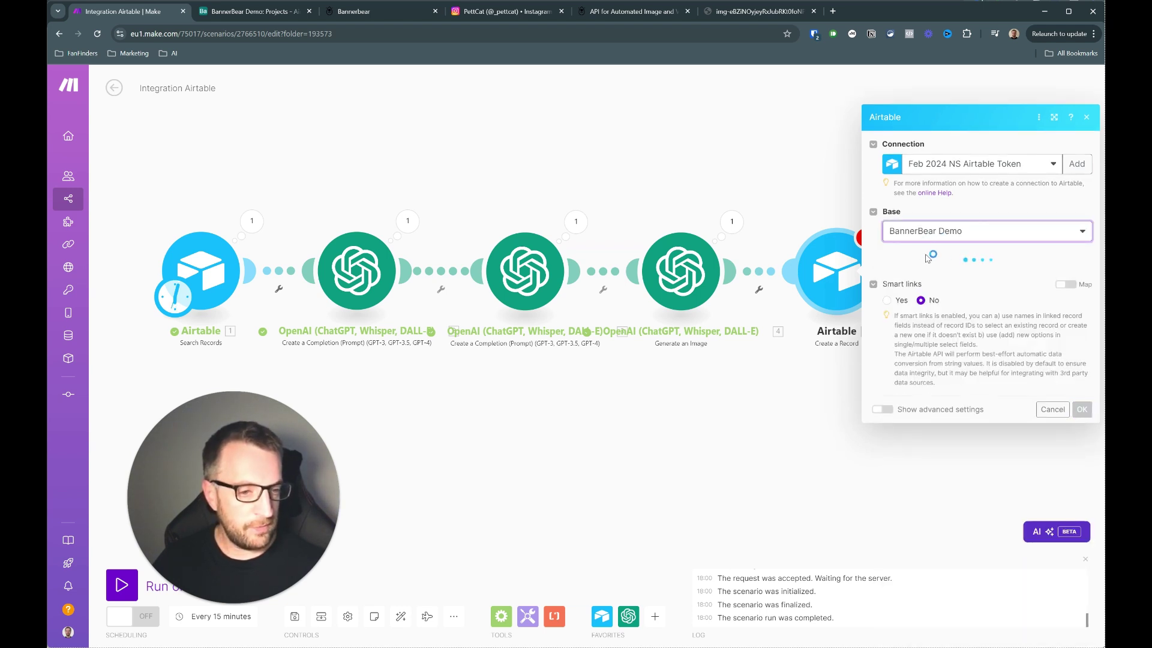
{"action": "left_click", "coordinate": [925, 276]}
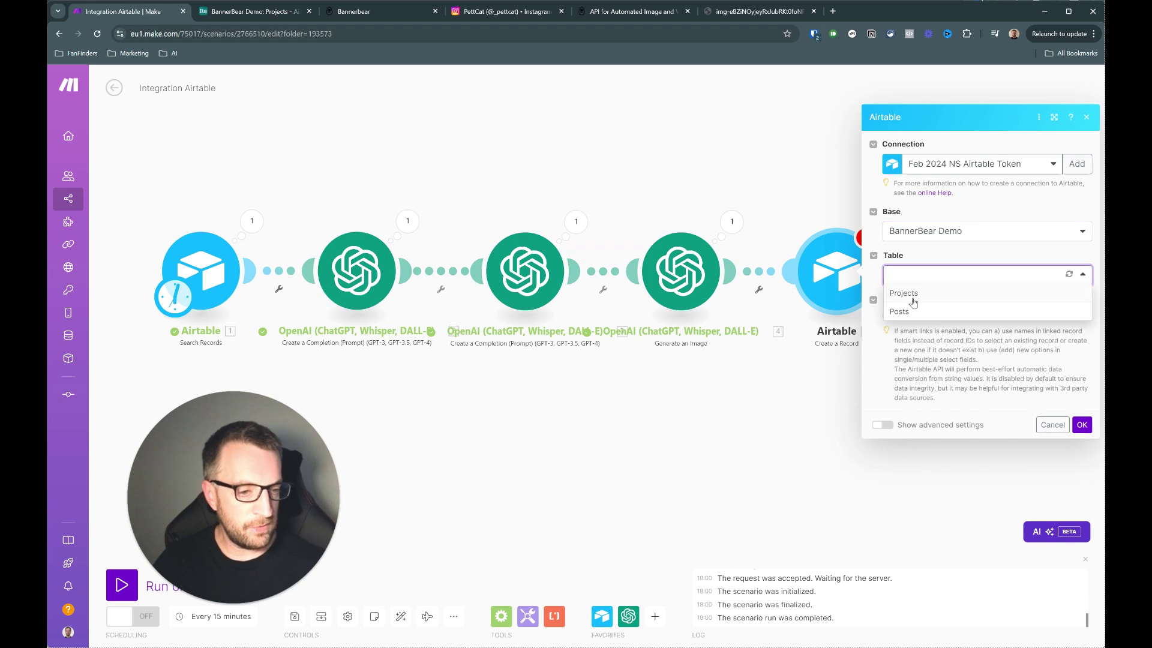
{"action": "left_click", "coordinate": [913, 305]}
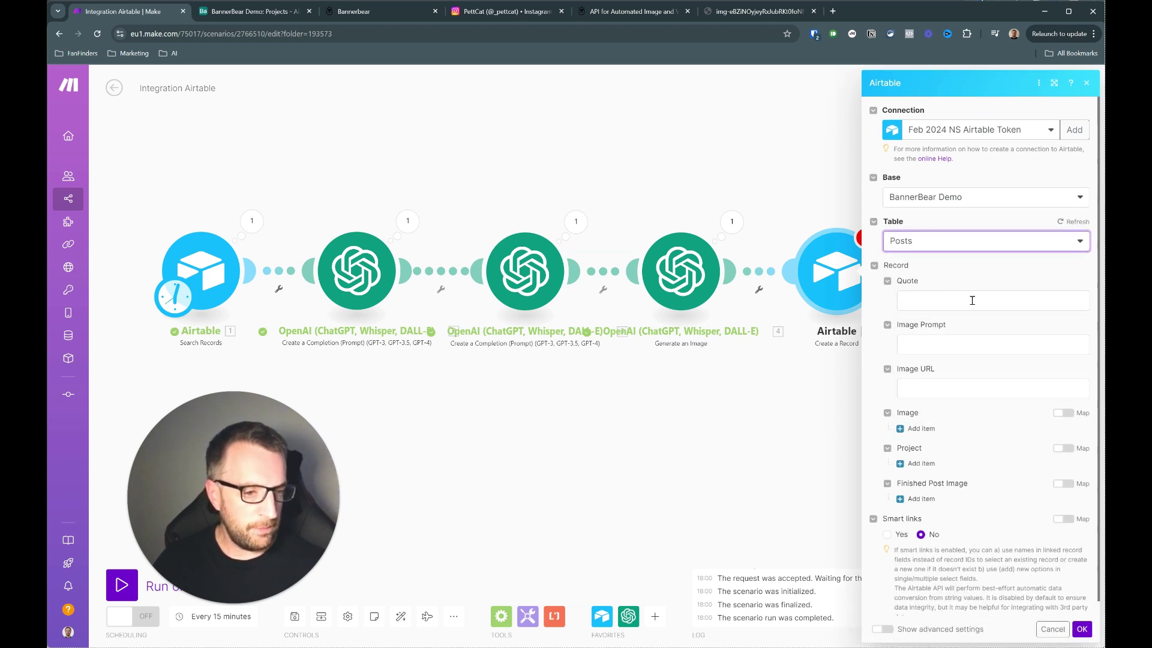
- Map module 2's Result to Quote, module 3's Result to Image Prompt, and the image URL to Image URL
{"action": "left_click", "coordinate": [940, 302]}
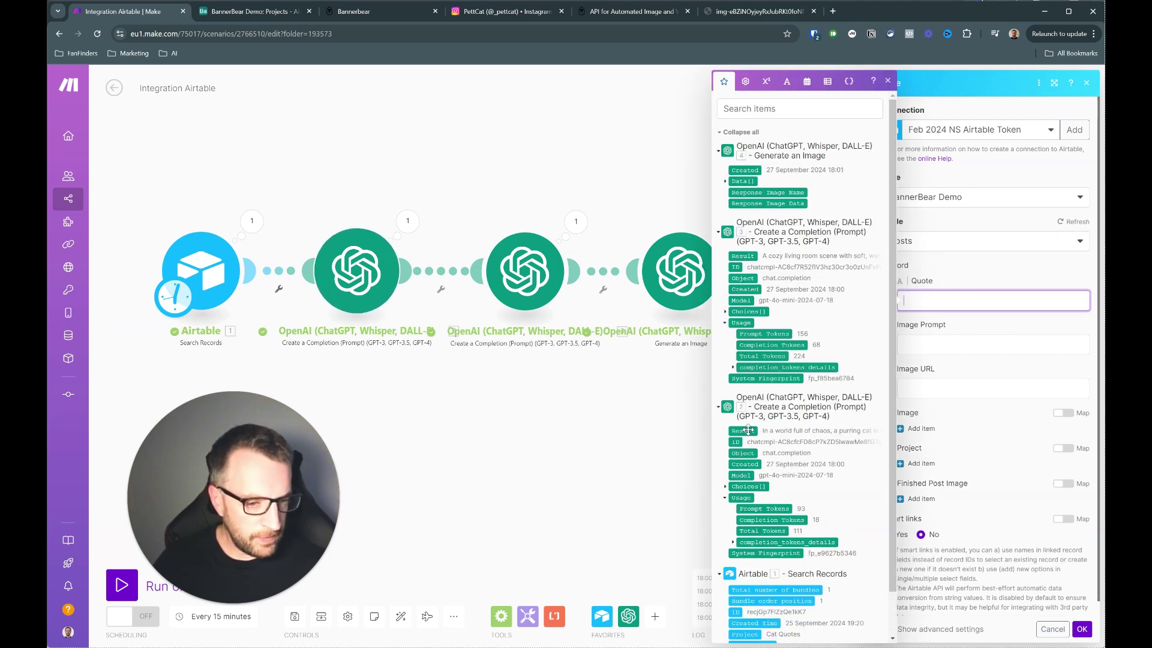
{"action": "left_click_drag", "start_coordinate": [748, 430], "coordinate": [973, 301]}
{"action": "left_click", "coordinate": [953, 343]}
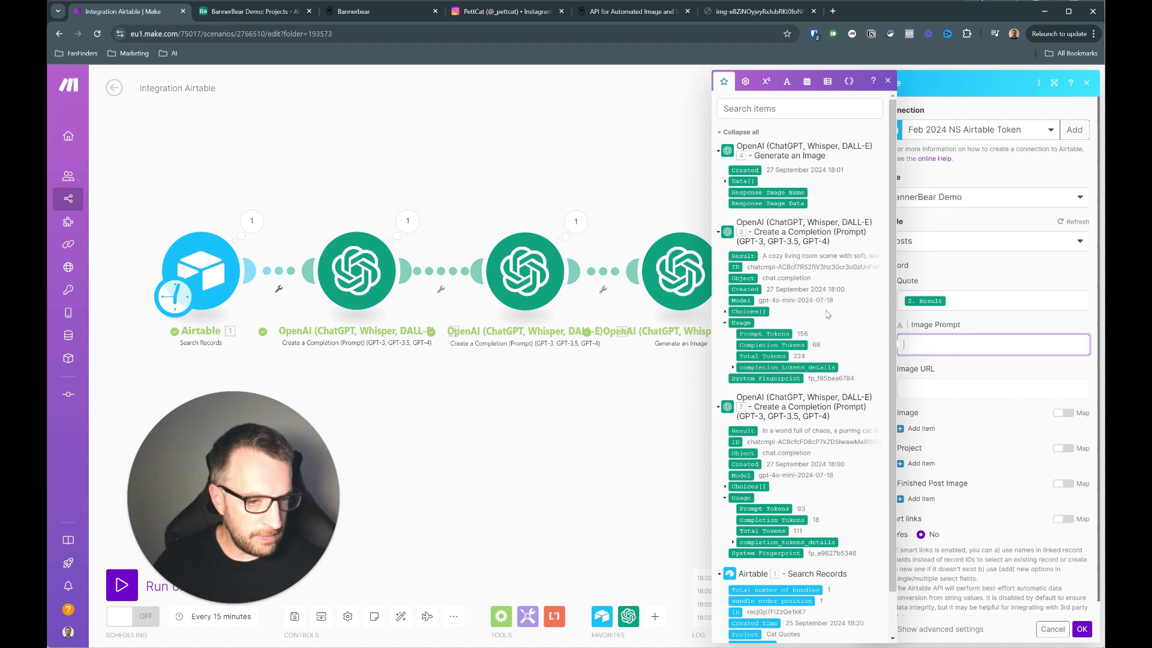
{"action": "left_click", "coordinate": [747, 256]}
{"action": "left_click", "coordinate": [940, 389]}
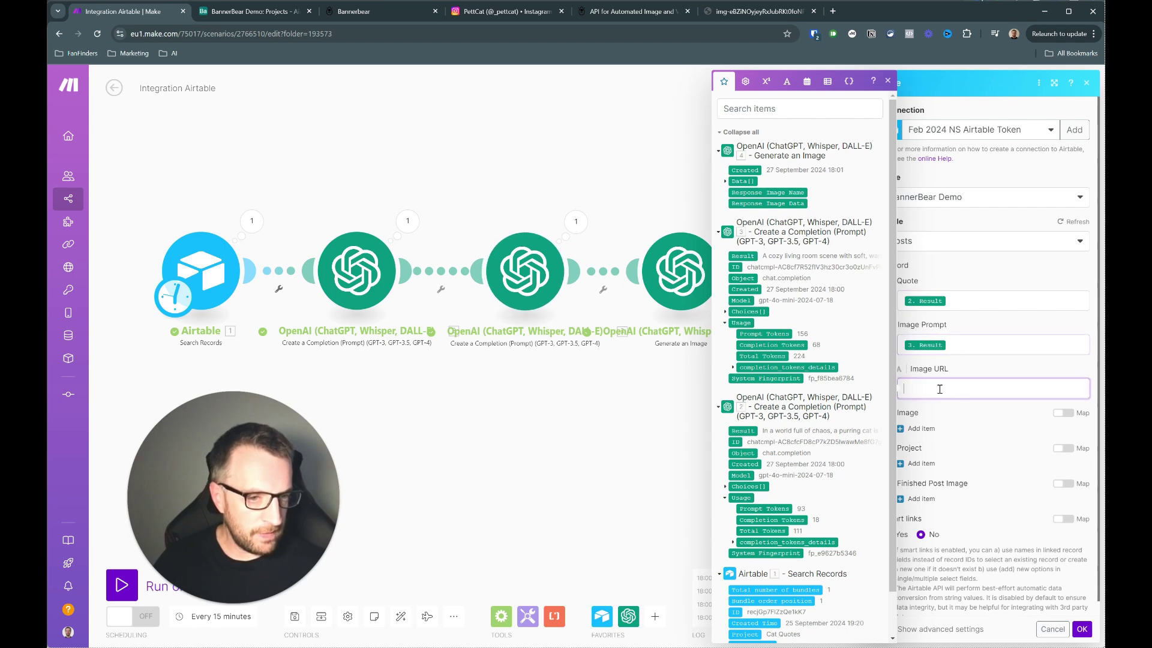
{"action": "left_click", "coordinate": [726, 181]}
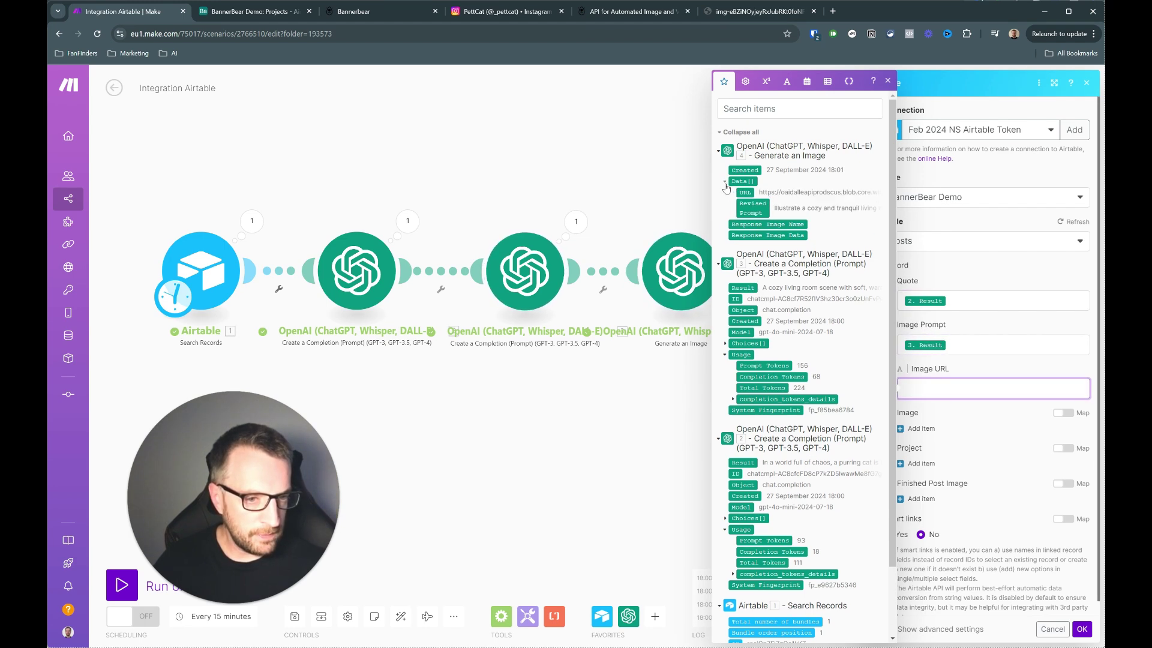
{"action": "left_click", "coordinate": [747, 191]}
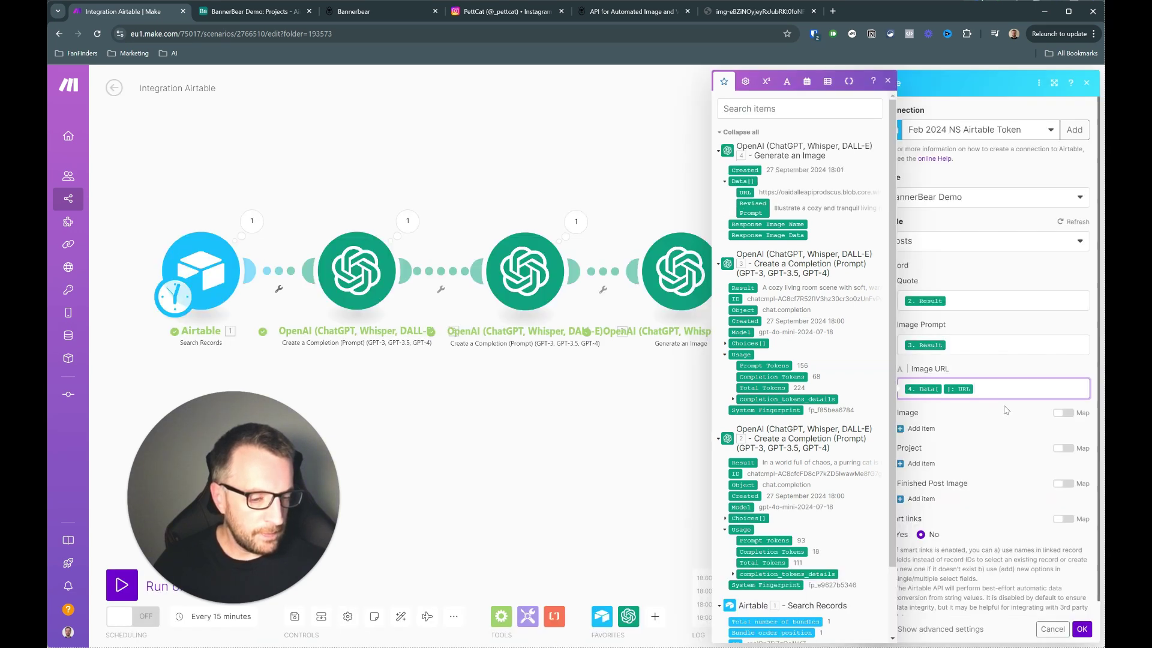
{"action": "left_click", "coordinate": [1006, 411]}
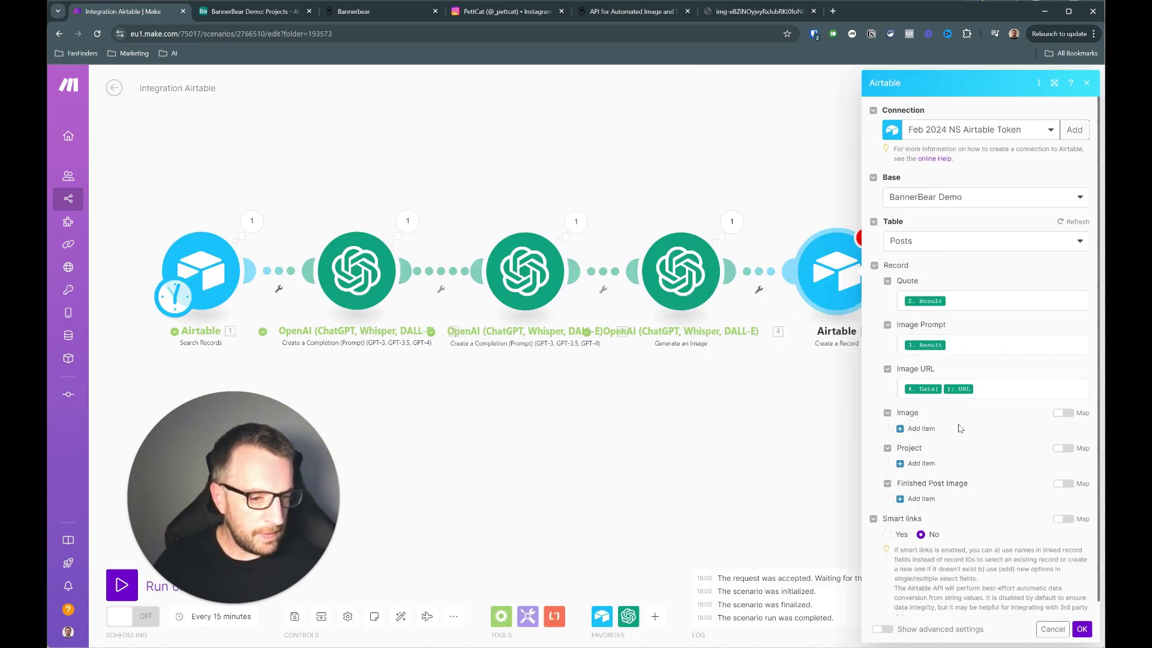
- Add an Image attachment whose File URL is the generated image URL, and save the module
{"action": "left_click", "coordinate": [923, 430]}
{"action": "left_click", "coordinate": [963, 463]}
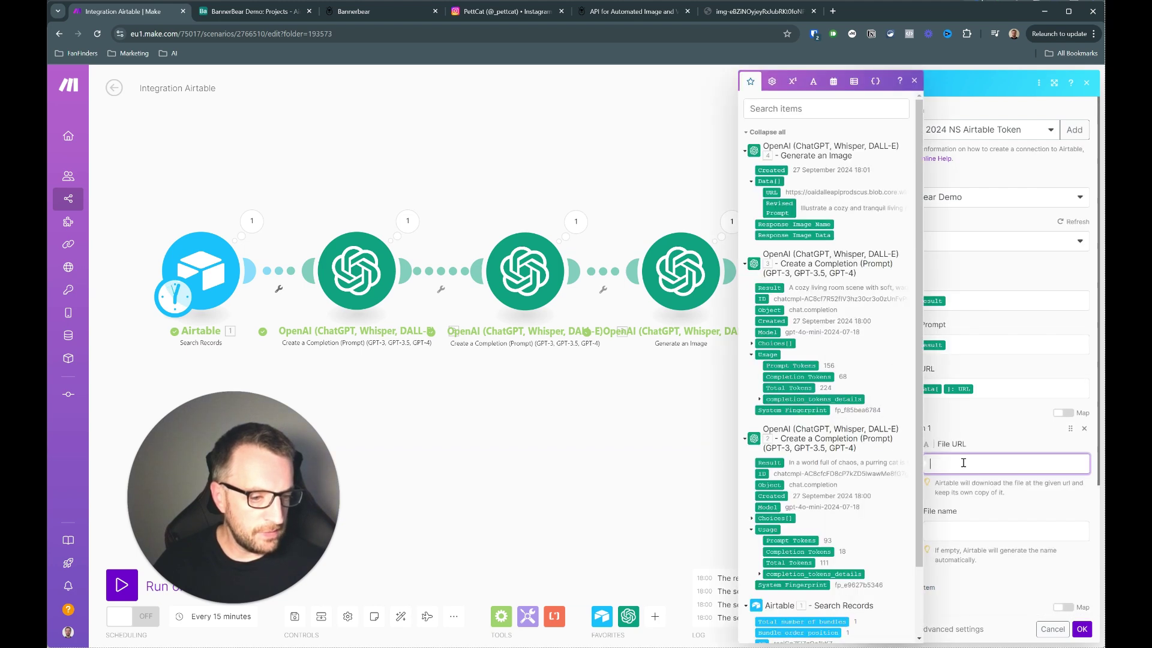
{"action": "left_click", "coordinate": [775, 188]}
{"action": "left_click", "coordinate": [967, 498]}
{"action": "scroll", "coordinate": [981, 513], "scroll_direction": "down", "scroll_amount": 1}
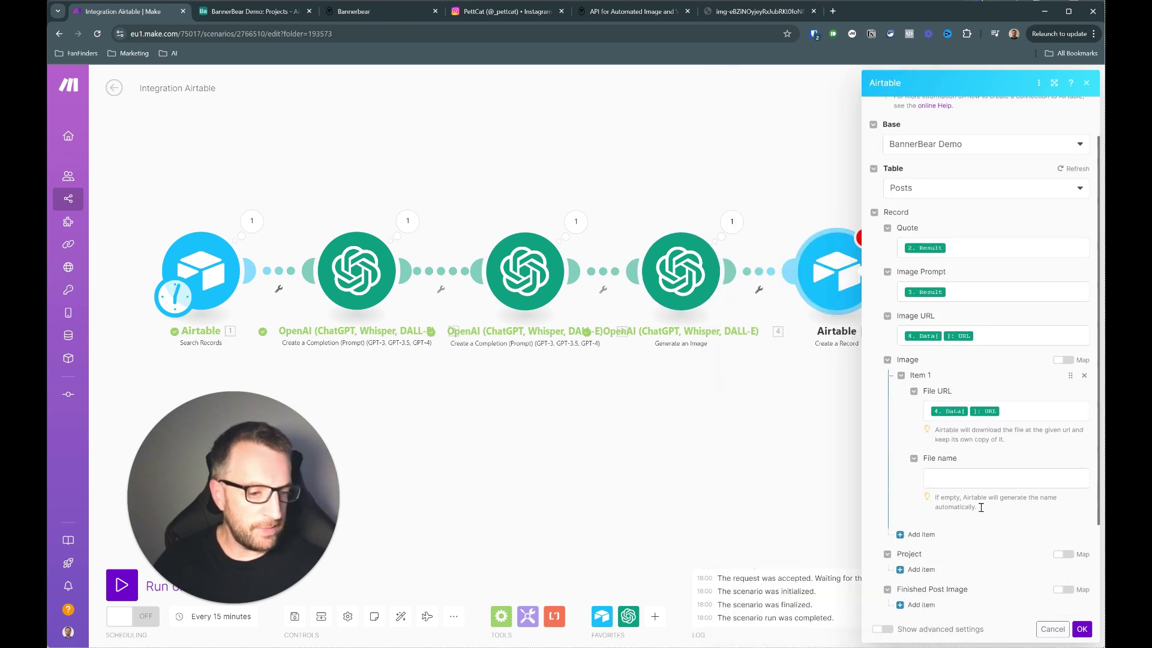
{"action": "scroll", "coordinate": [993, 497], "scroll_direction": "down", "scroll_amount": 2}
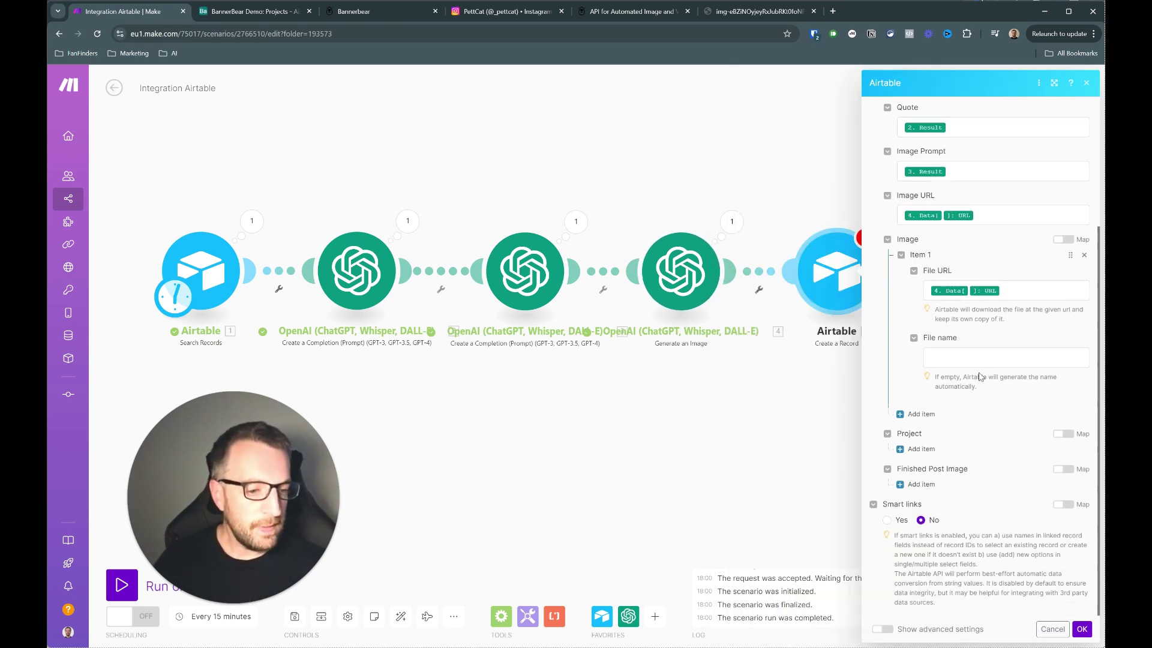
{"action": "left_click", "coordinate": [1082, 630]}
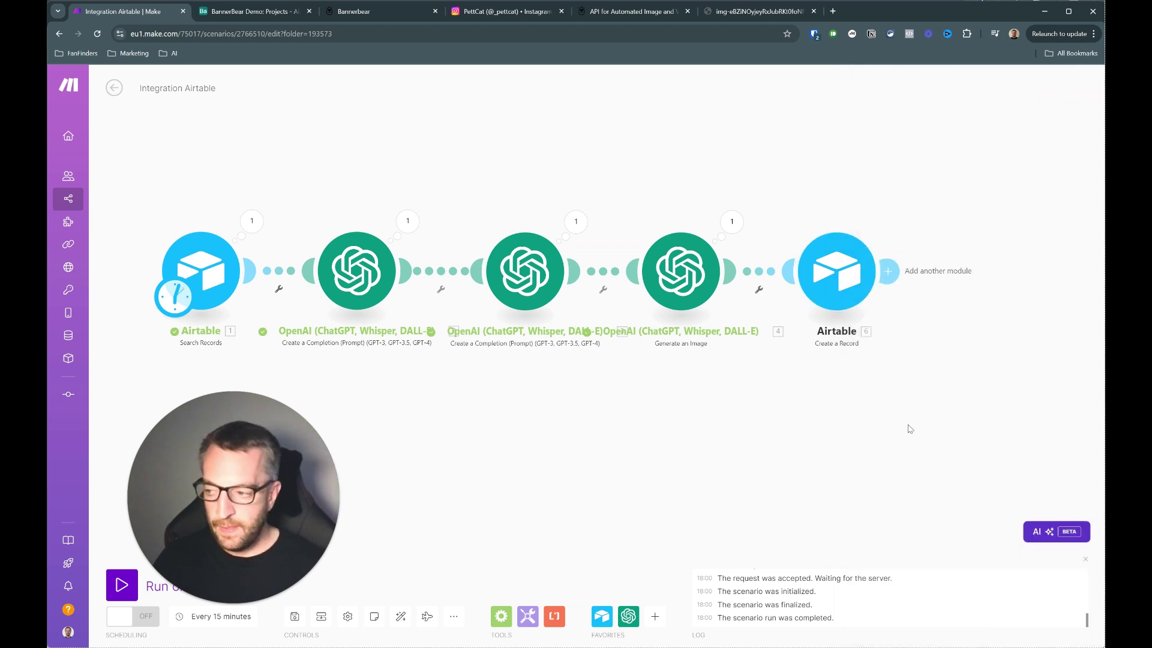
- Add a Bannerbear Create an Image module after the Airtable step, then switch to the Bannerbear homepage tab
{"action": "scroll", "coordinate": [880, 406], "scroll_direction": "down", "scroll_amount": 2}
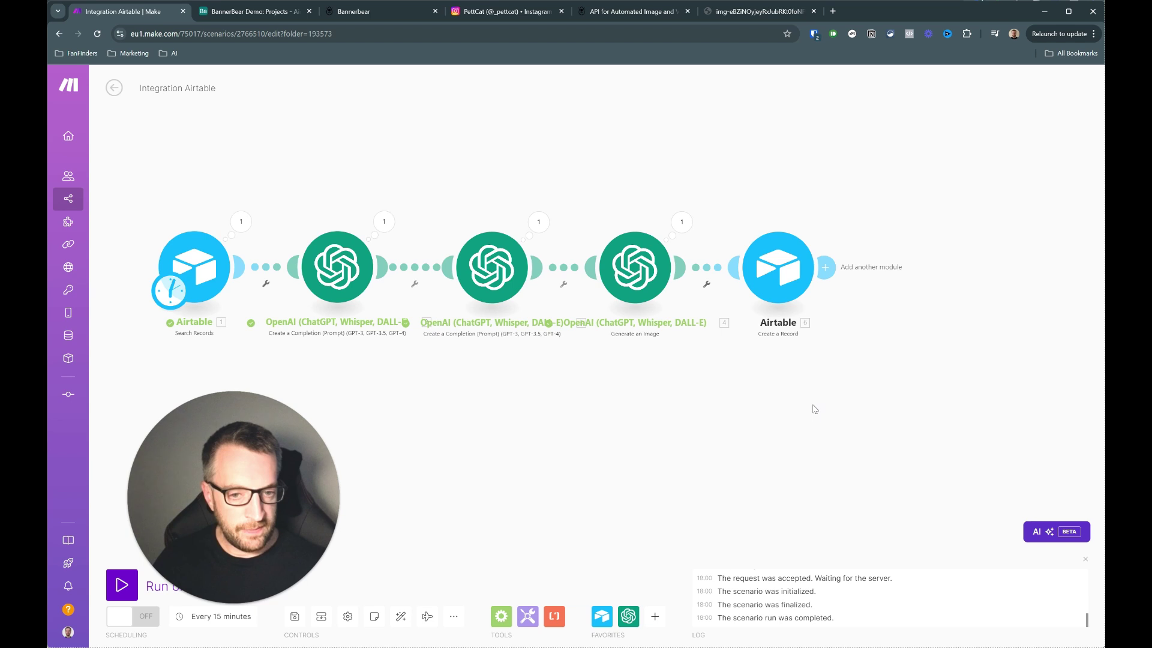
{"action": "left_click", "coordinate": [841, 275]}
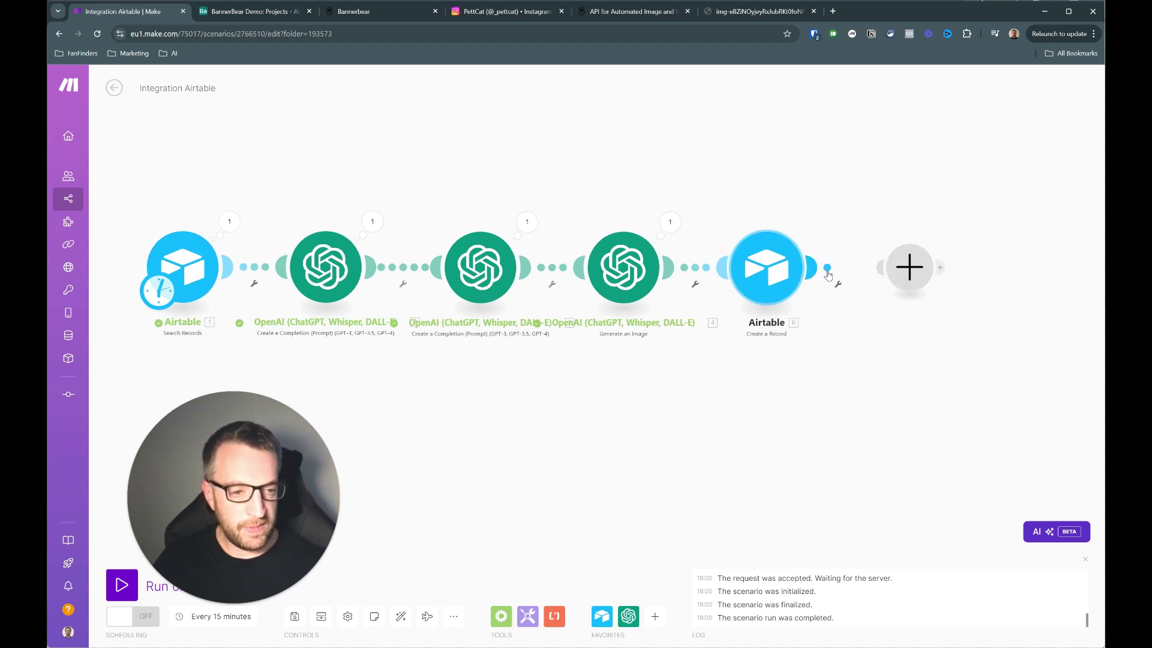
{"action": "type", "text": "banner"}
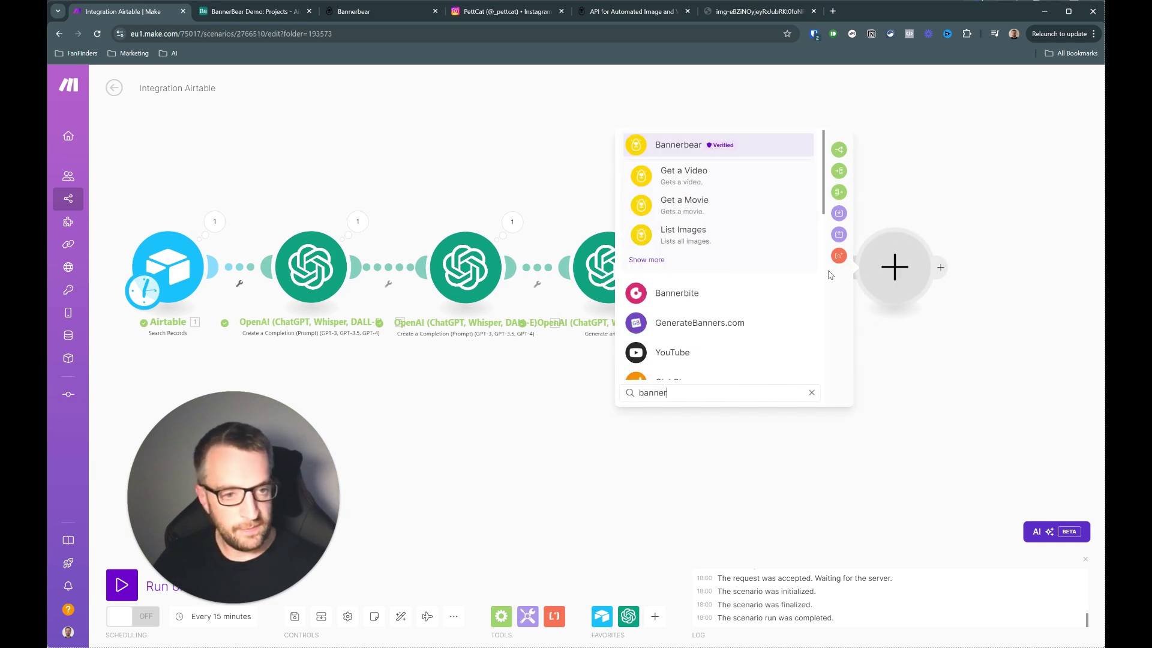
{"action": "left_click", "coordinate": [644, 262]}
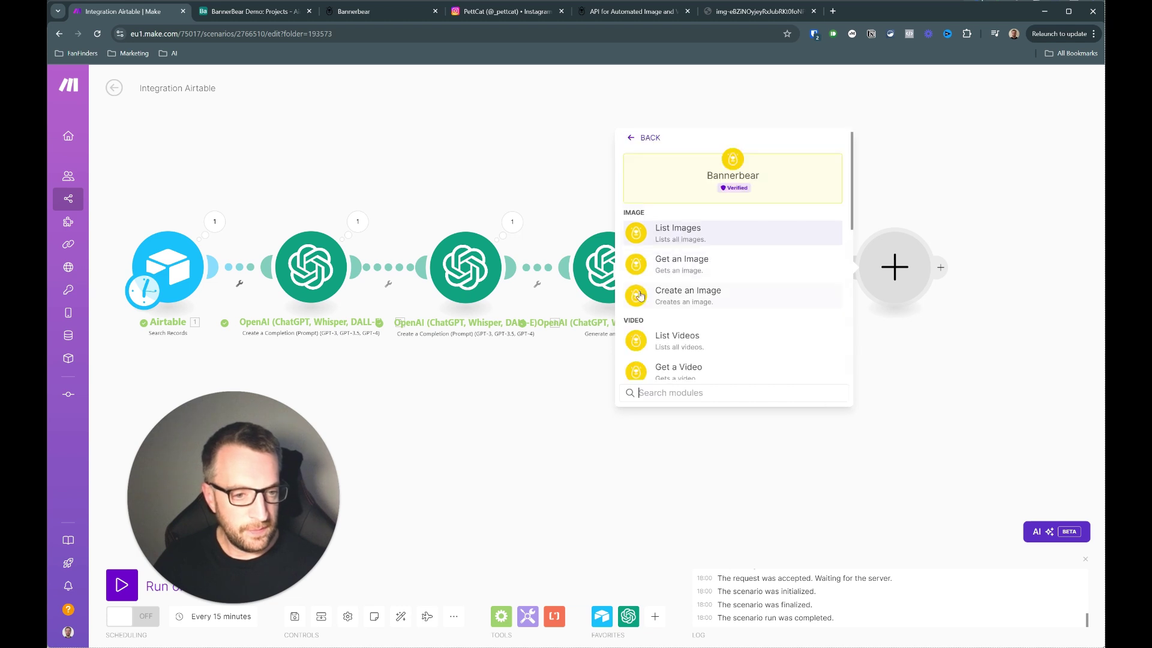
{"action": "left_click", "coordinate": [709, 298]}
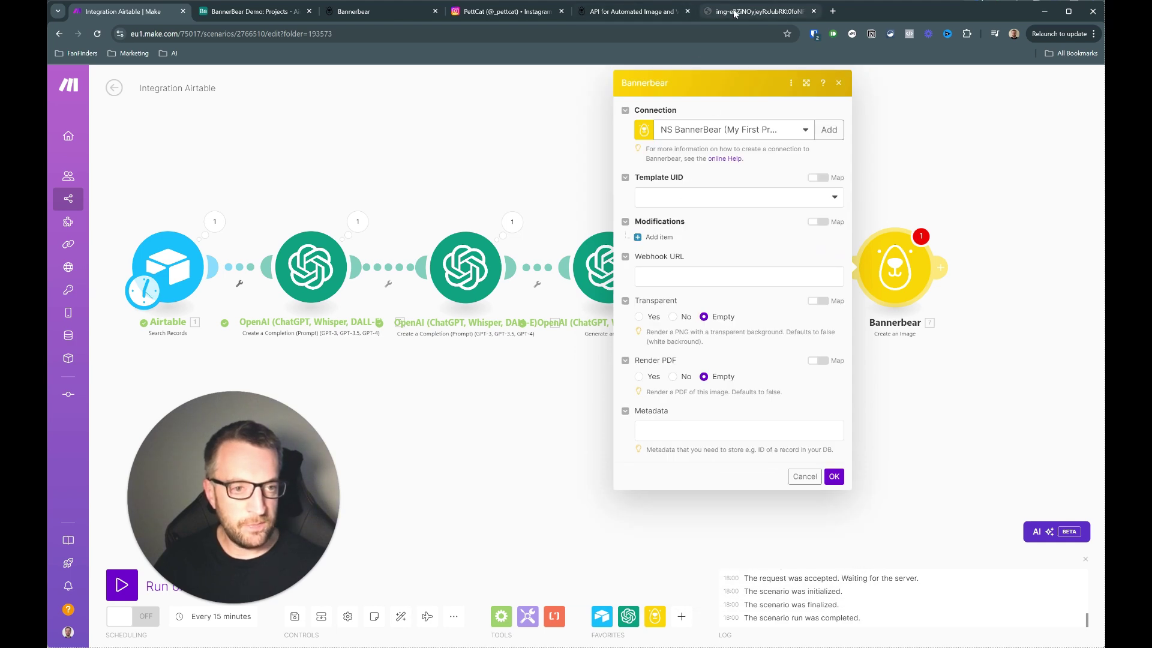
{"action": "left_click", "coordinate": [759, 11]}
{"action": "left_click", "coordinate": [630, 12]}
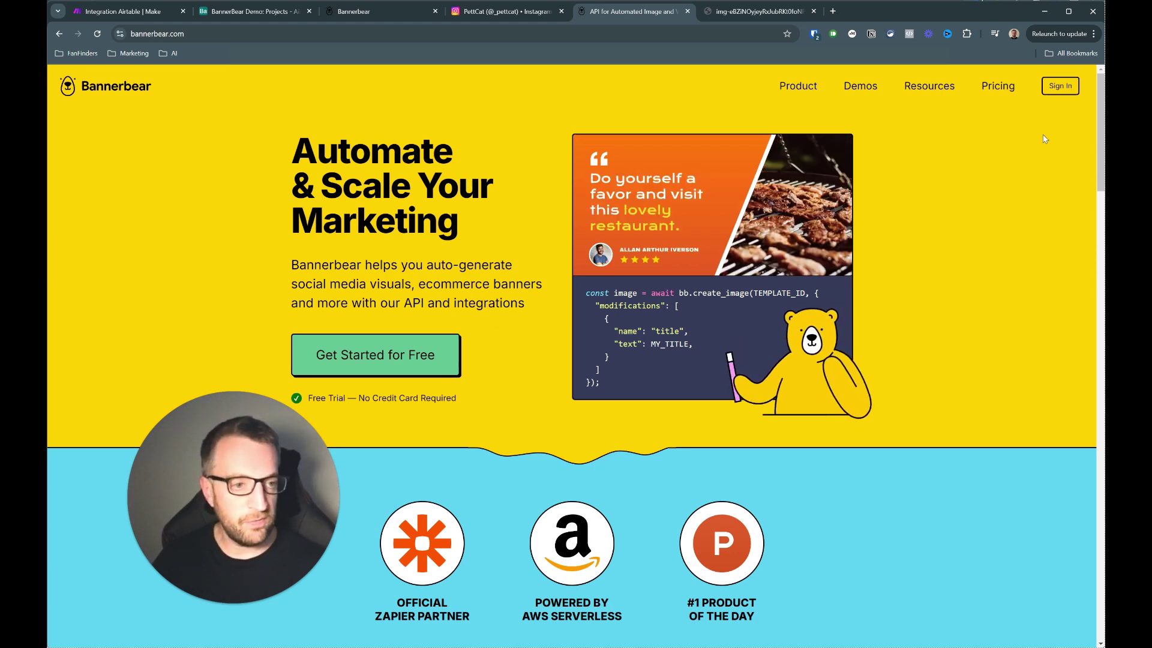
- Browse Bannerbear's pricing plans: Automate $49, Scale $149 and Enterprise $299 per month
{"action": "left_click", "coordinate": [998, 86]}
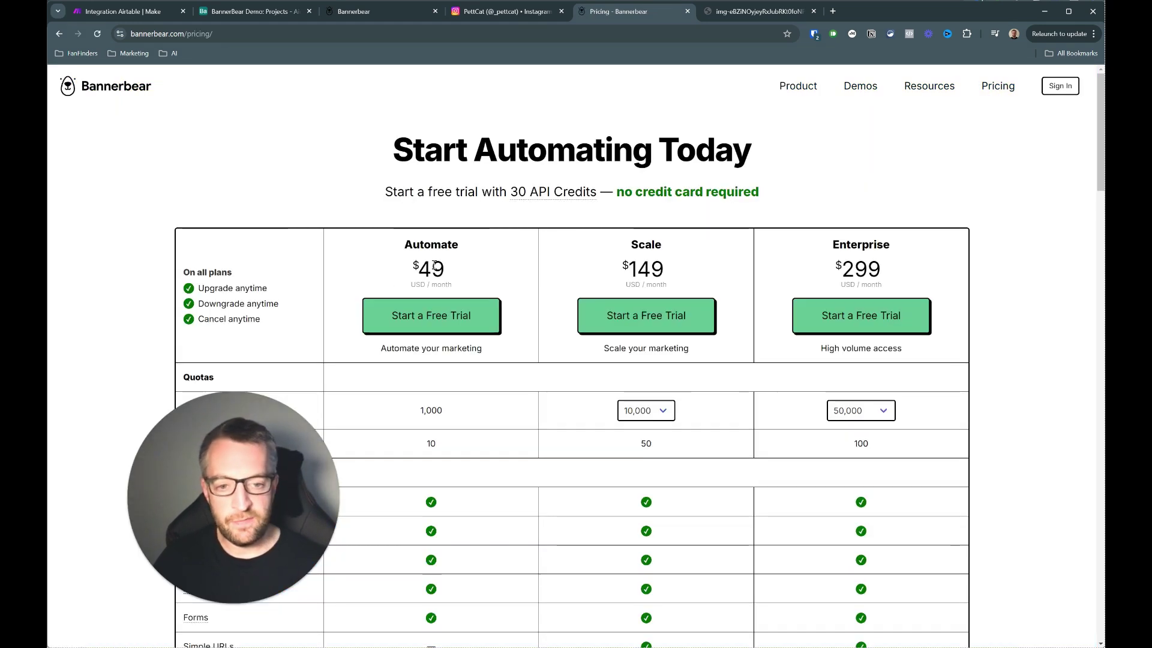
{"action": "scroll", "coordinate": [335, 294], "scroll_direction": "down", "scroll_amount": 3}
{"action": "scroll", "coordinate": [336, 295], "scroll_direction": "up", "scroll_amount": 3}
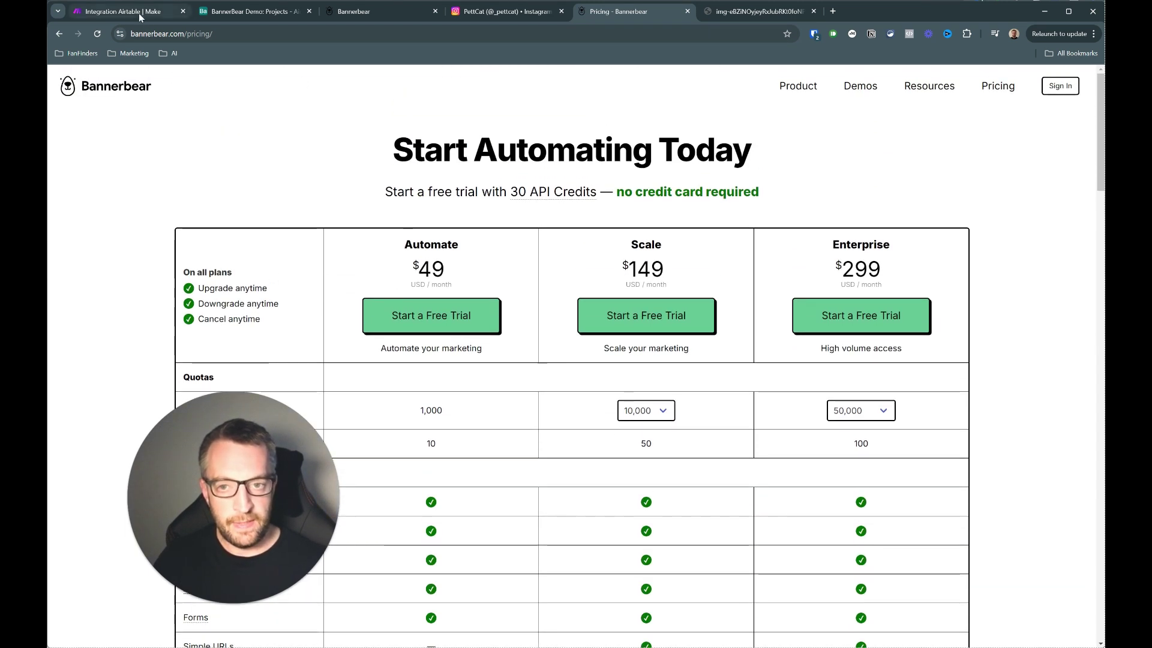
- Choose the YT Demo template, add an empty modification item, and check its layer names in Bannerbear
{"action": "left_click", "coordinate": [139, 13]}
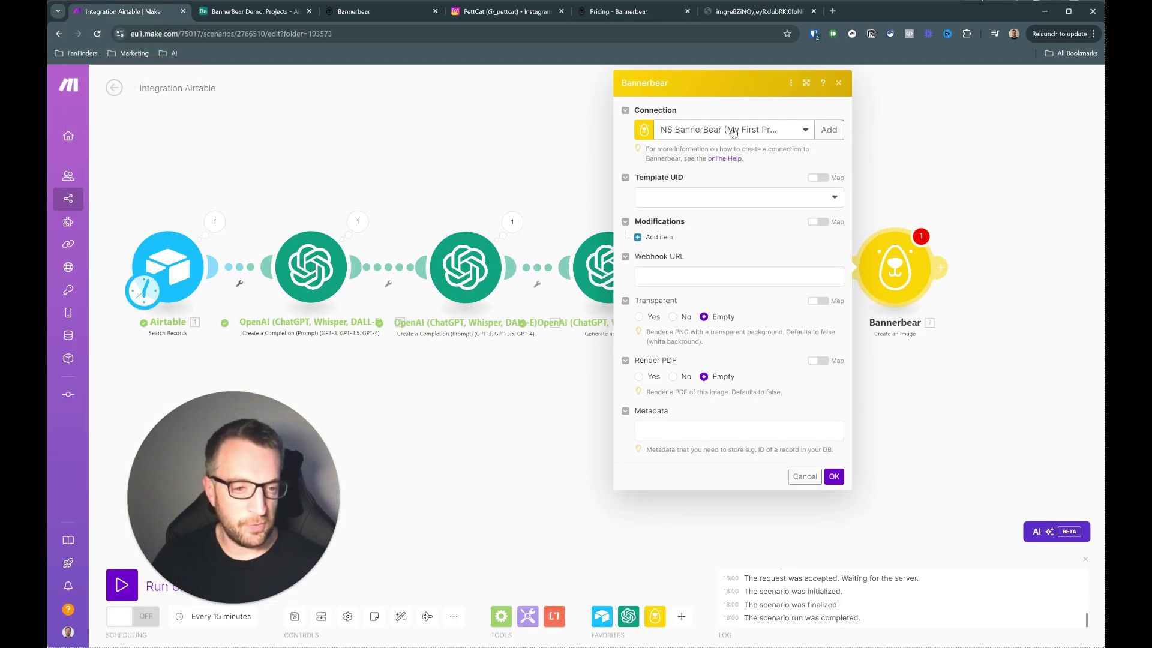
{"action": "left_click", "coordinate": [702, 201]}
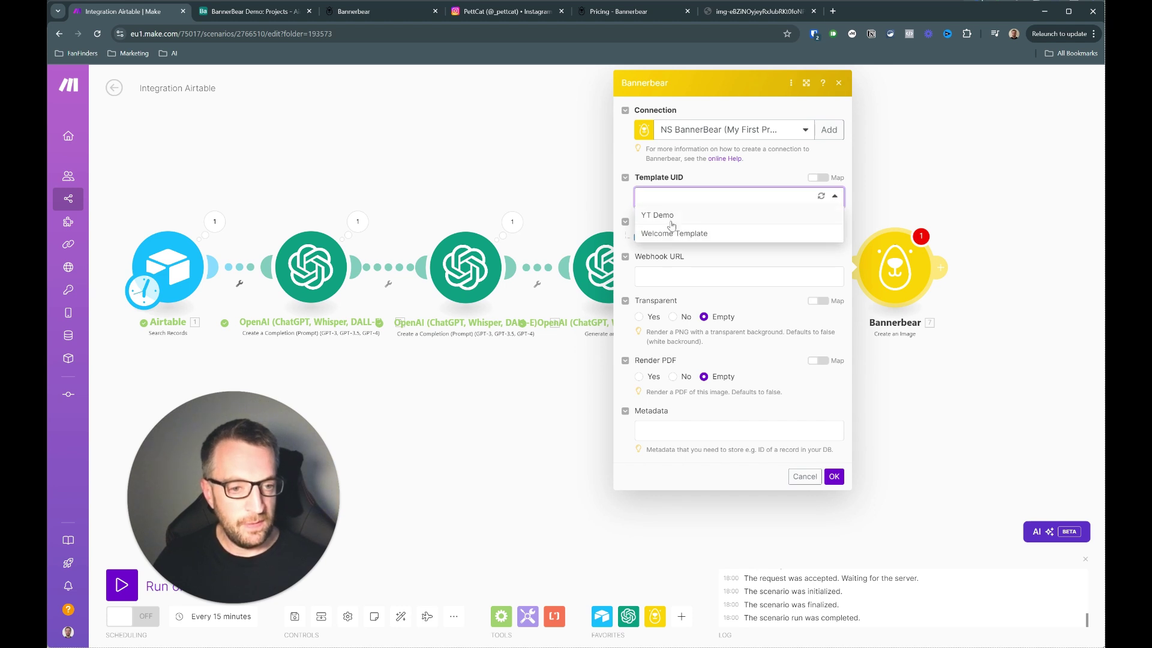
{"action": "left_click", "coordinate": [671, 219]}
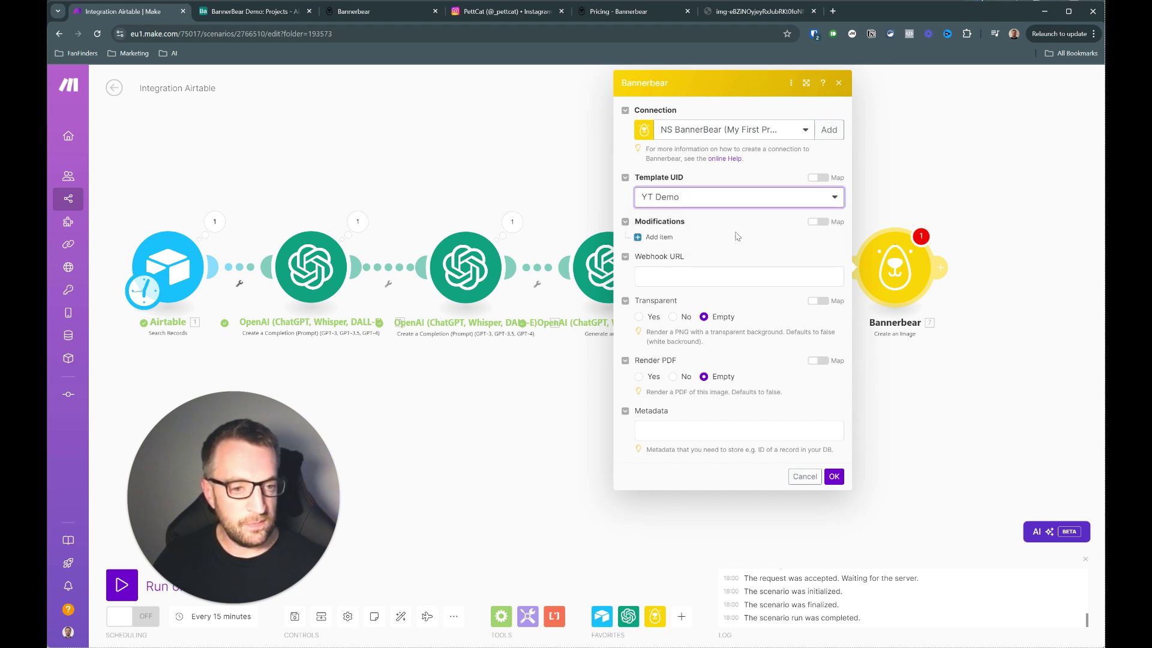
{"action": "left_click", "coordinate": [650, 238]}
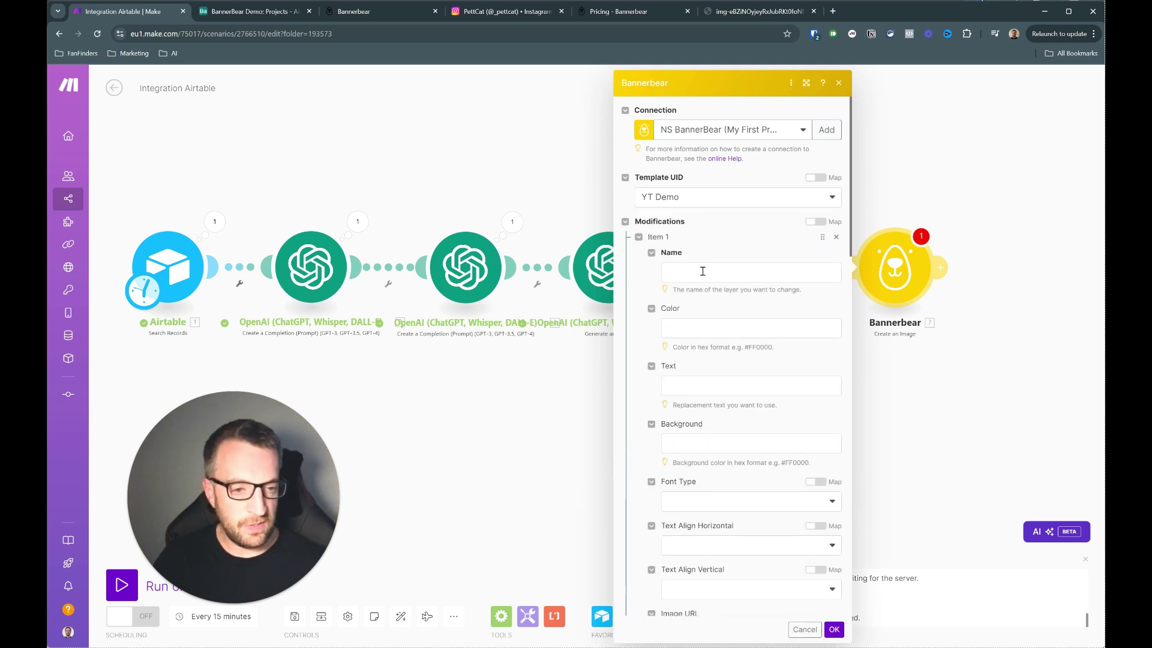
{"action": "left_click", "coordinate": [702, 271]}
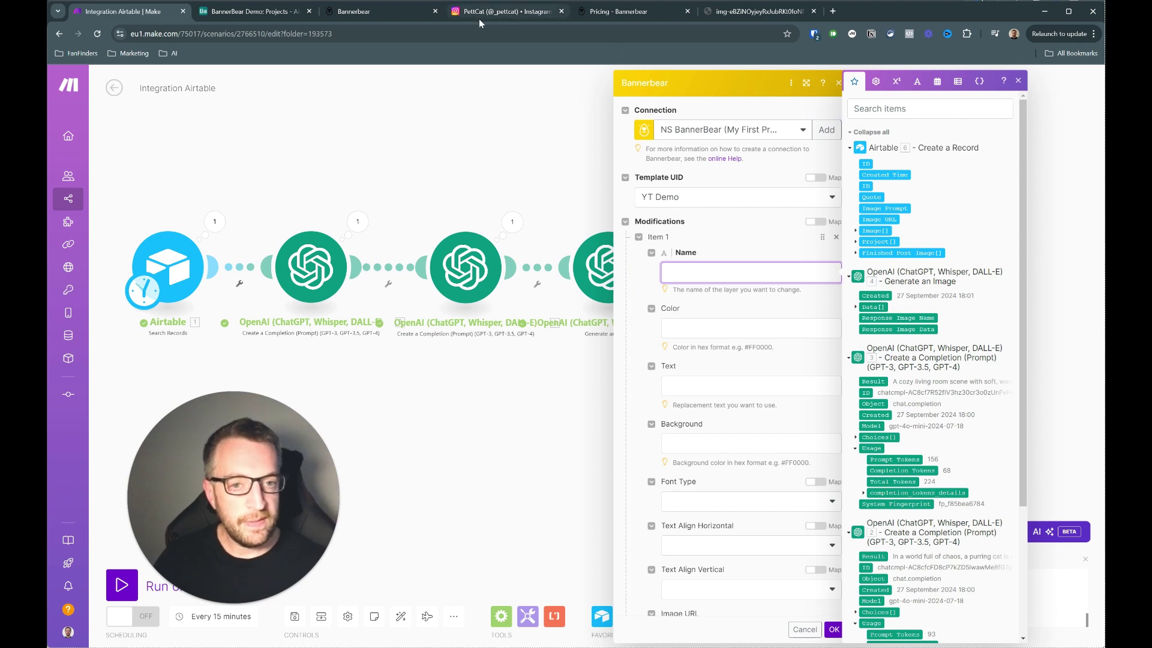
{"action": "left_click", "coordinate": [372, 12]}
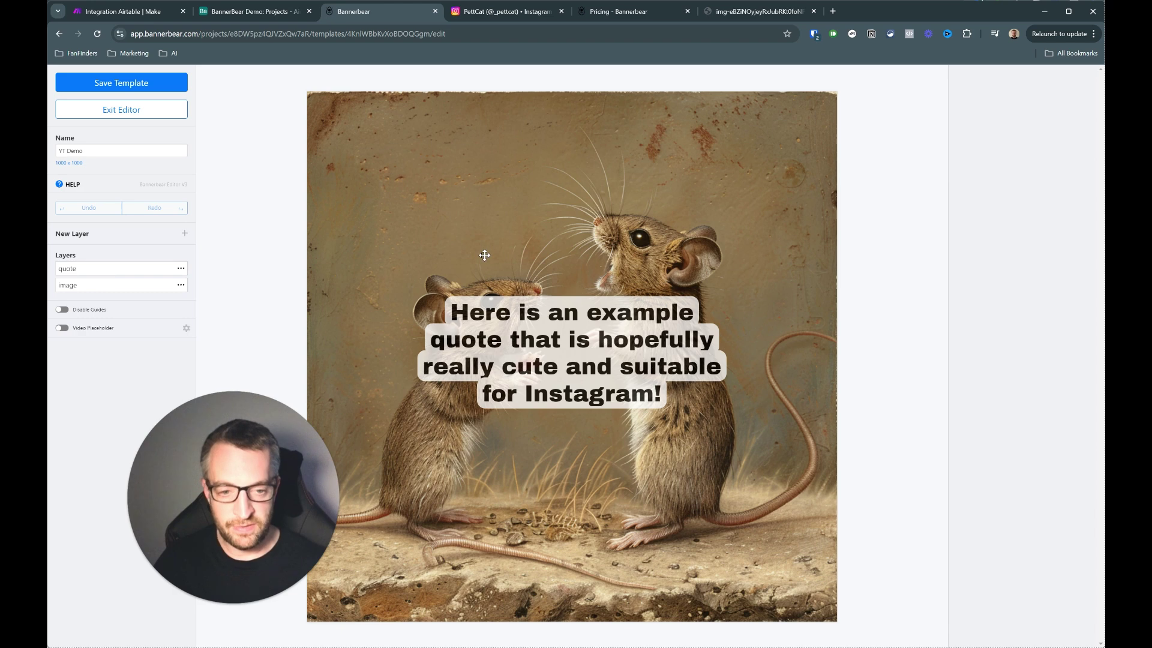
{"action": "left_click", "coordinate": [125, 14]}
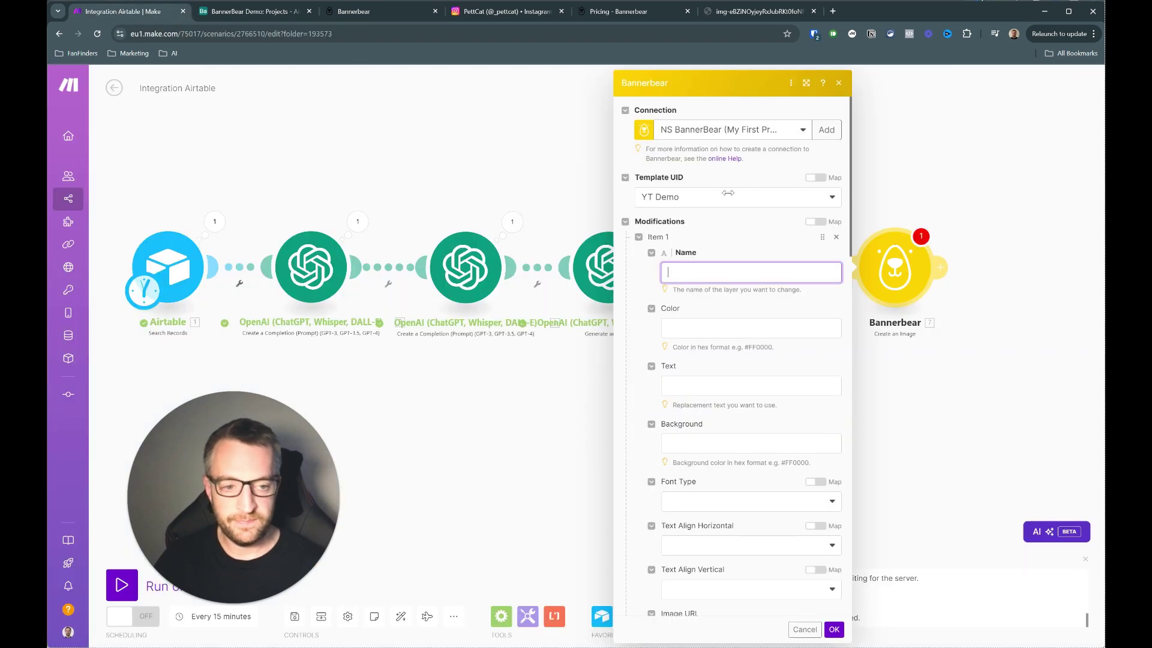
- Fill modification item 1 with layer name 'quote' and the Airtable Quote as its text
{"action": "left_click", "coordinate": [720, 272]}
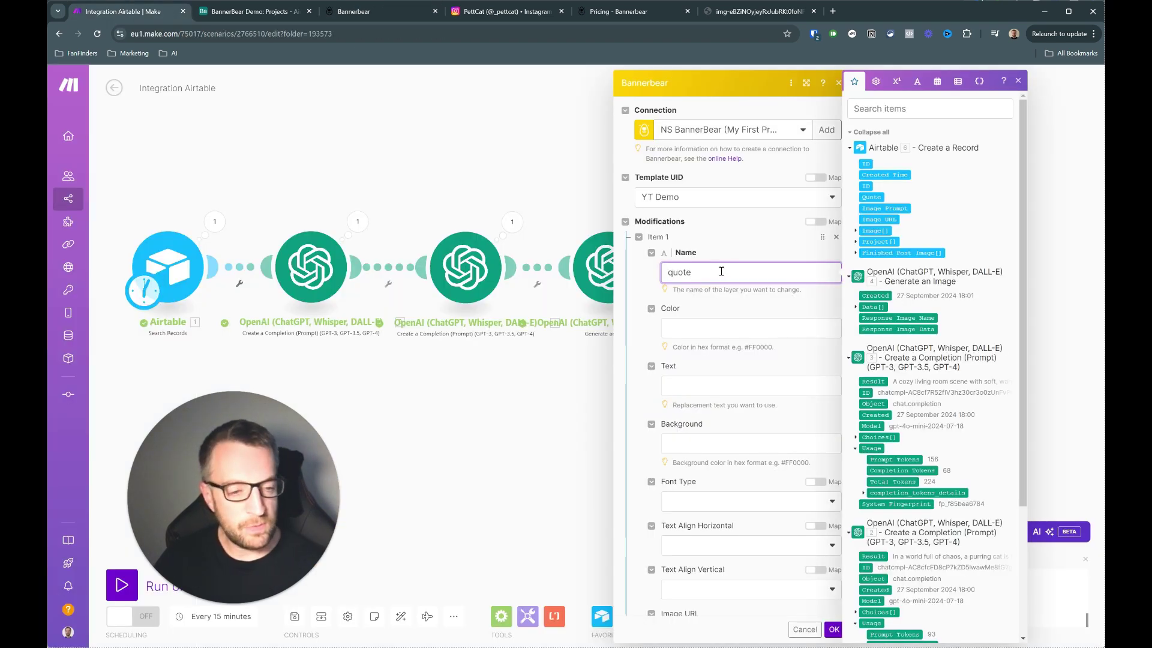
{"action": "left_click", "coordinate": [724, 384]}
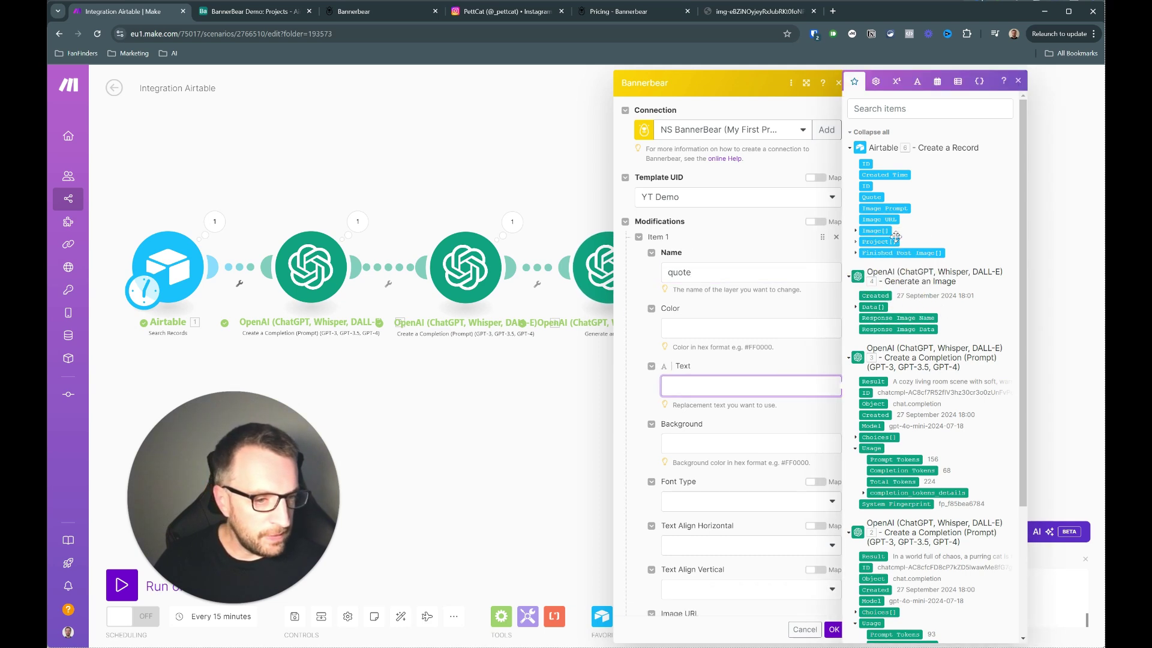
{"action": "scroll", "coordinate": [935, 242], "scroll_direction": "down", "scroll_amount": 1}
{"action": "scroll", "coordinate": [901, 210], "scroll_direction": "up", "scroll_amount": 1}
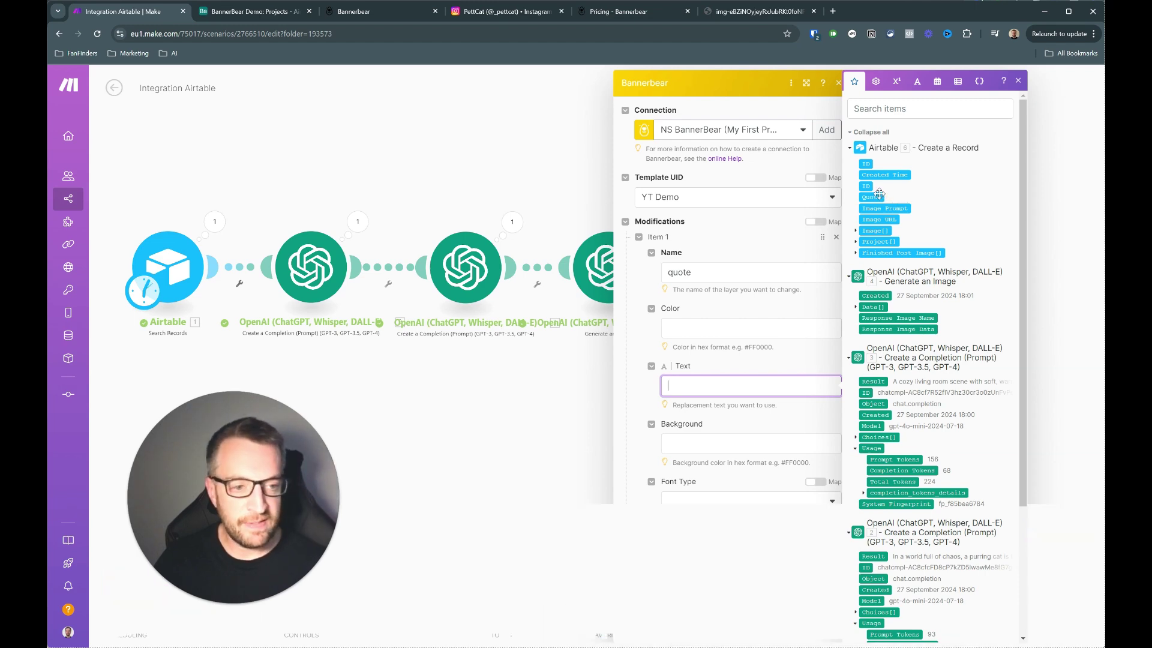
{"action": "left_click", "coordinate": [872, 197]}
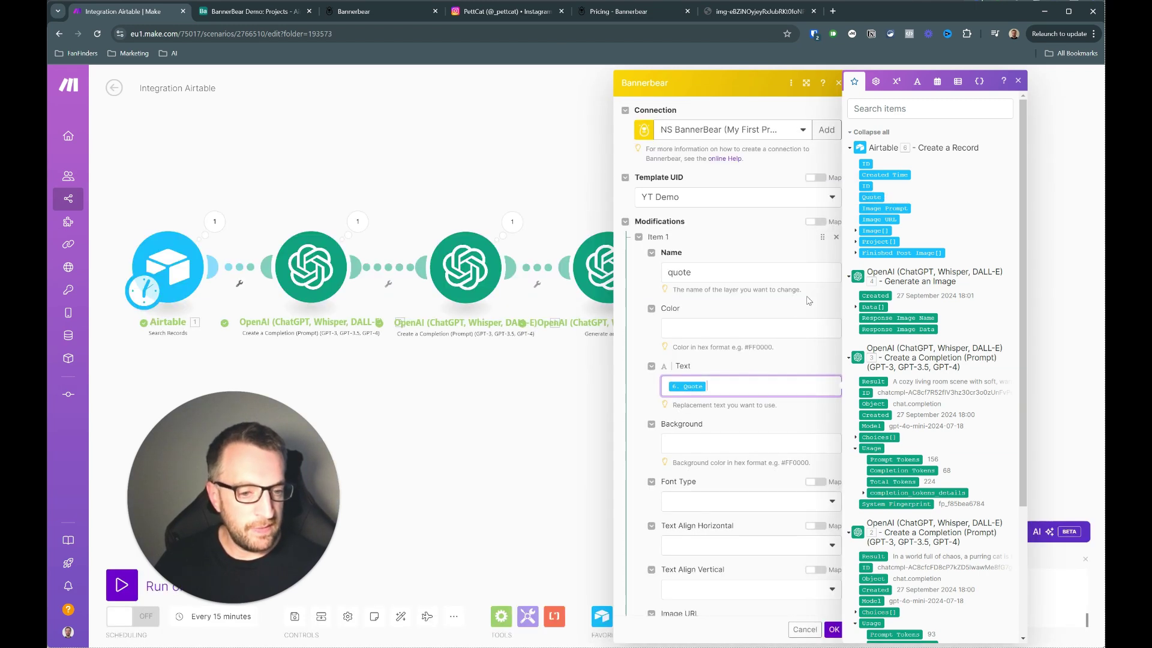
{"action": "left_click", "coordinate": [752, 363]}
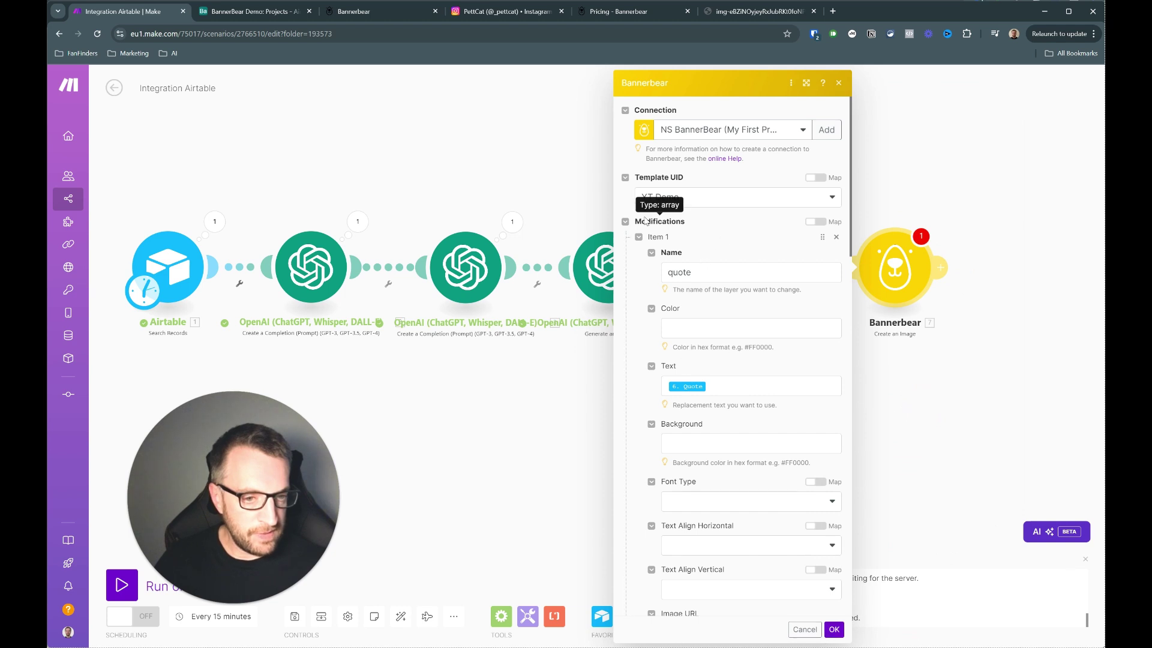
{"action": "left_click", "coordinate": [640, 239]}
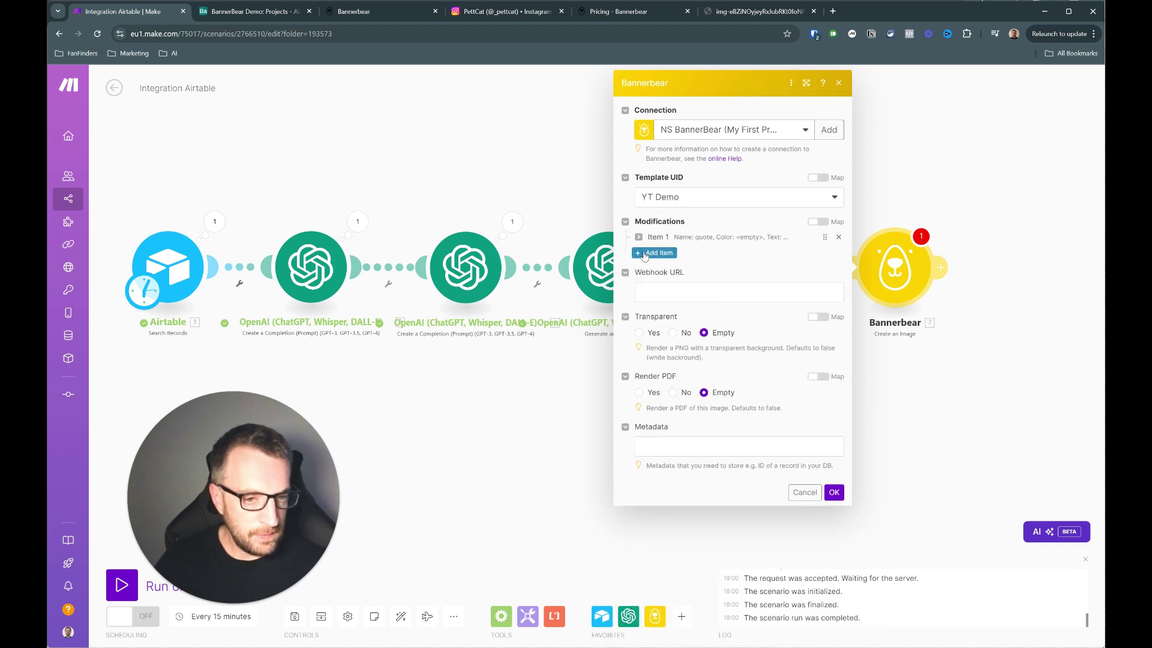
- Add modification item 2 for layer 'image' with the Airtable Image URL as its image
{"action": "left_click", "coordinate": [641, 255]}
{"action": "left_click", "coordinate": [691, 290]}
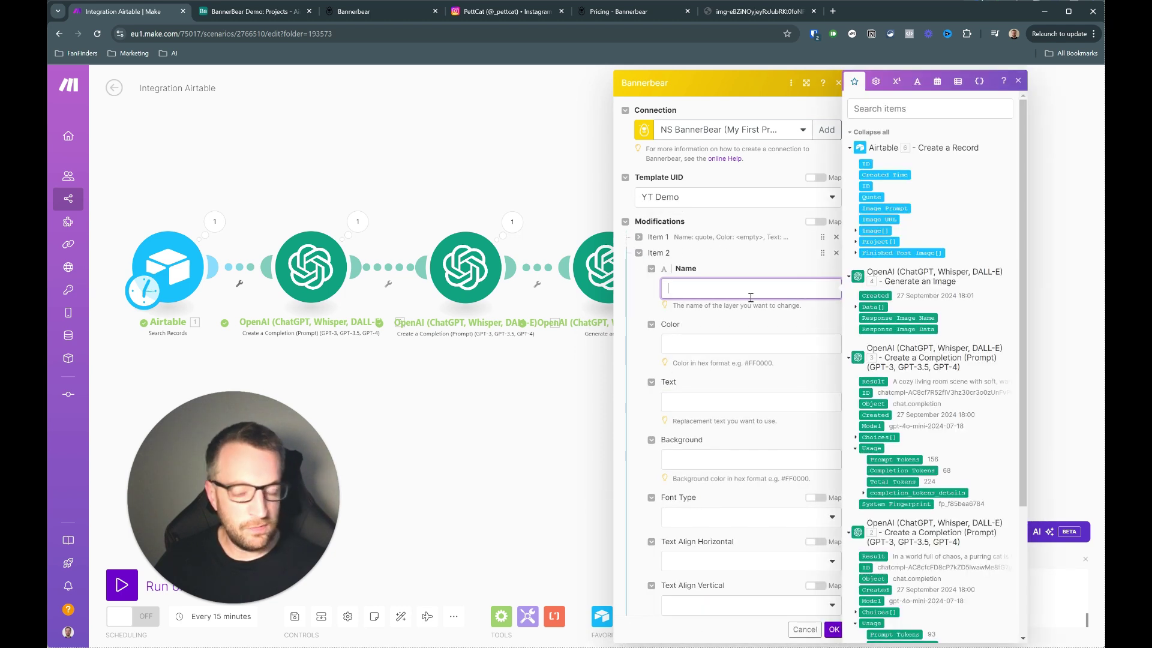
{"action": "scroll", "coordinate": [751, 298], "scroll_direction": "down", "scroll_amount": 4}
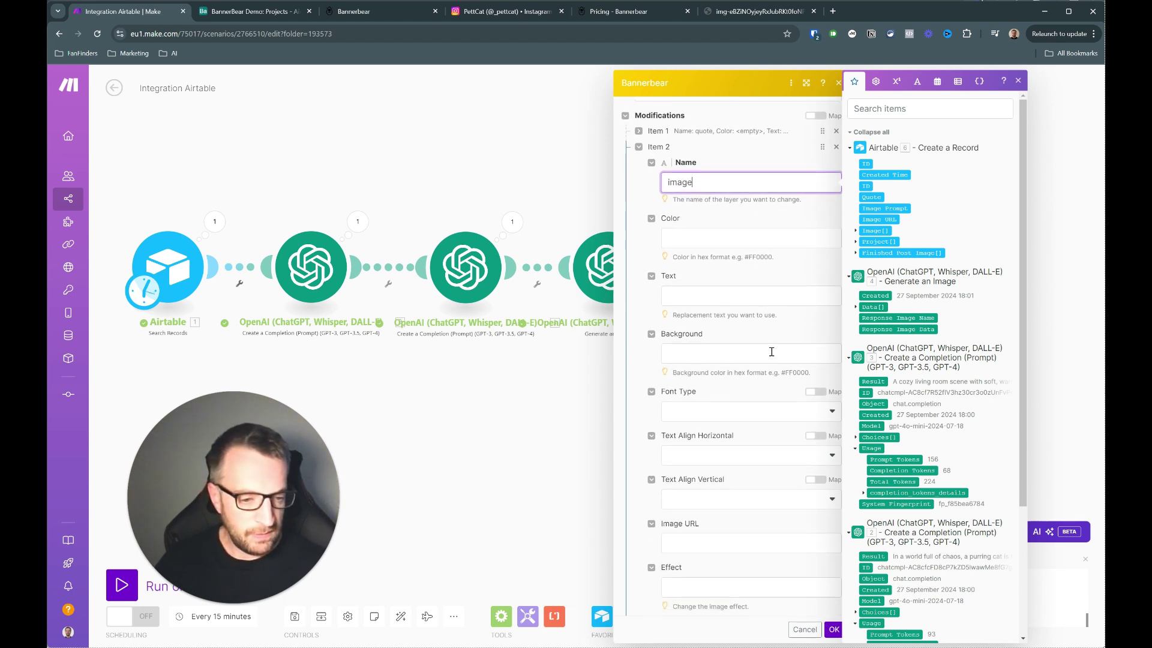
{"action": "left_click", "coordinate": [687, 438]}
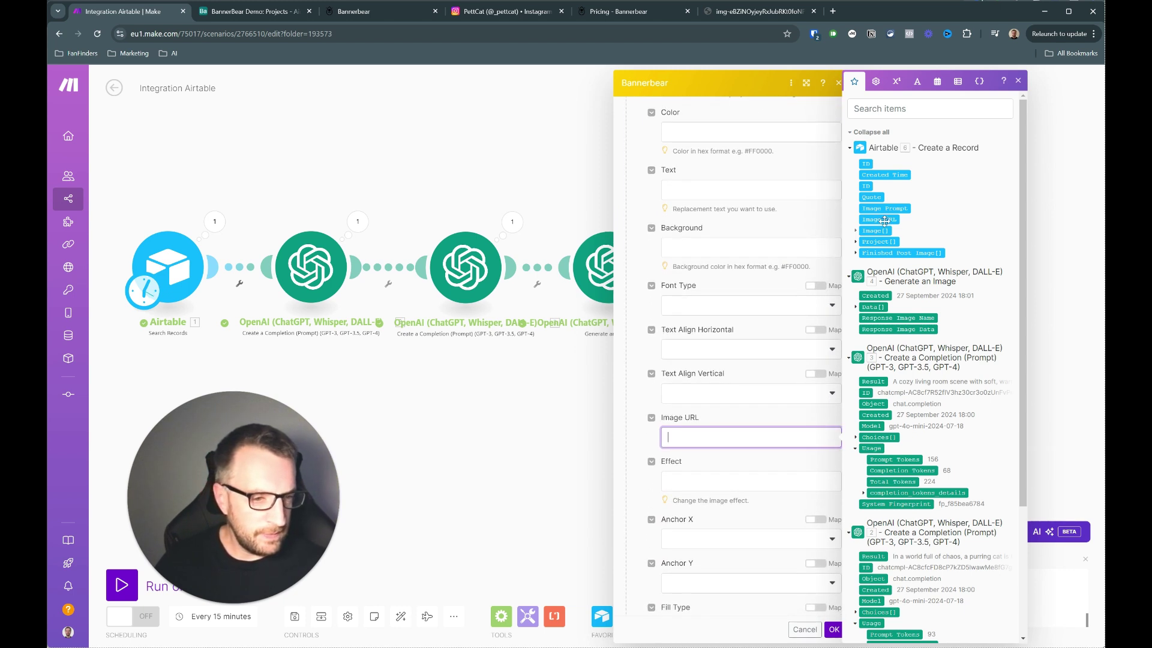
{"action": "left_click_drag", "start_coordinate": [878, 219], "coordinate": [748, 440]}
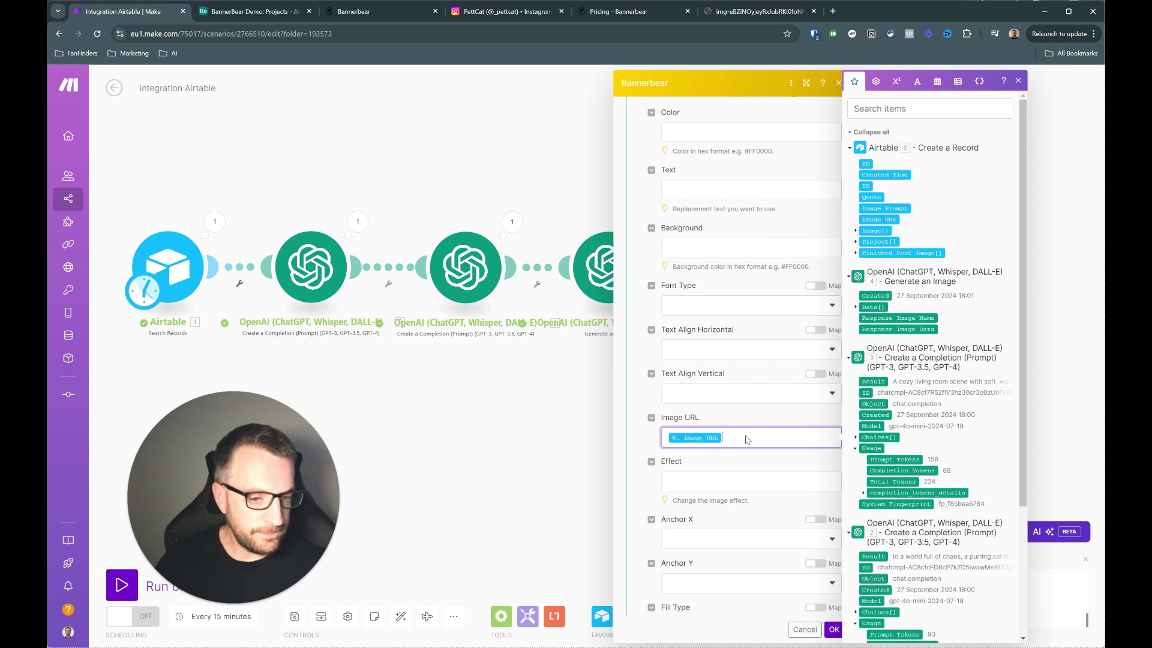
{"action": "scroll", "coordinate": [641, 232], "scroll_direction": "up", "scroll_amount": 3}
{"action": "left_click", "coordinate": [638, 202]}
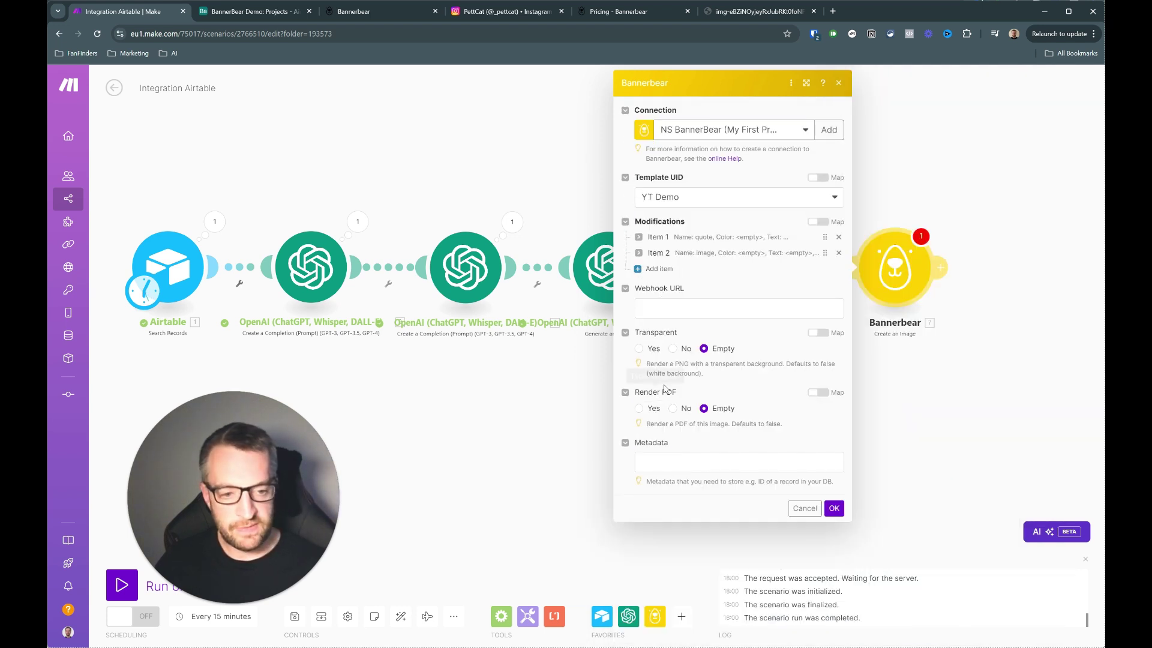
- Save the Bannerbear step, then add a Tools Sleep step after it with a 7-second delay
{"action": "left_click", "coordinate": [834, 509]}
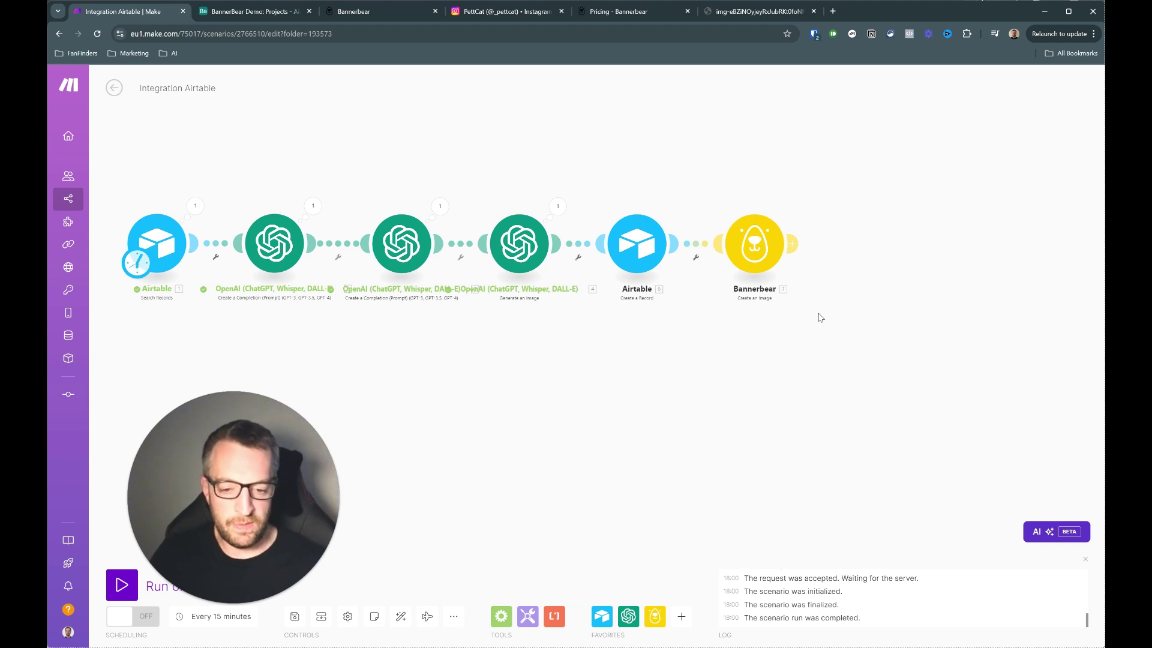
{"action": "left_click", "coordinate": [792, 243]}
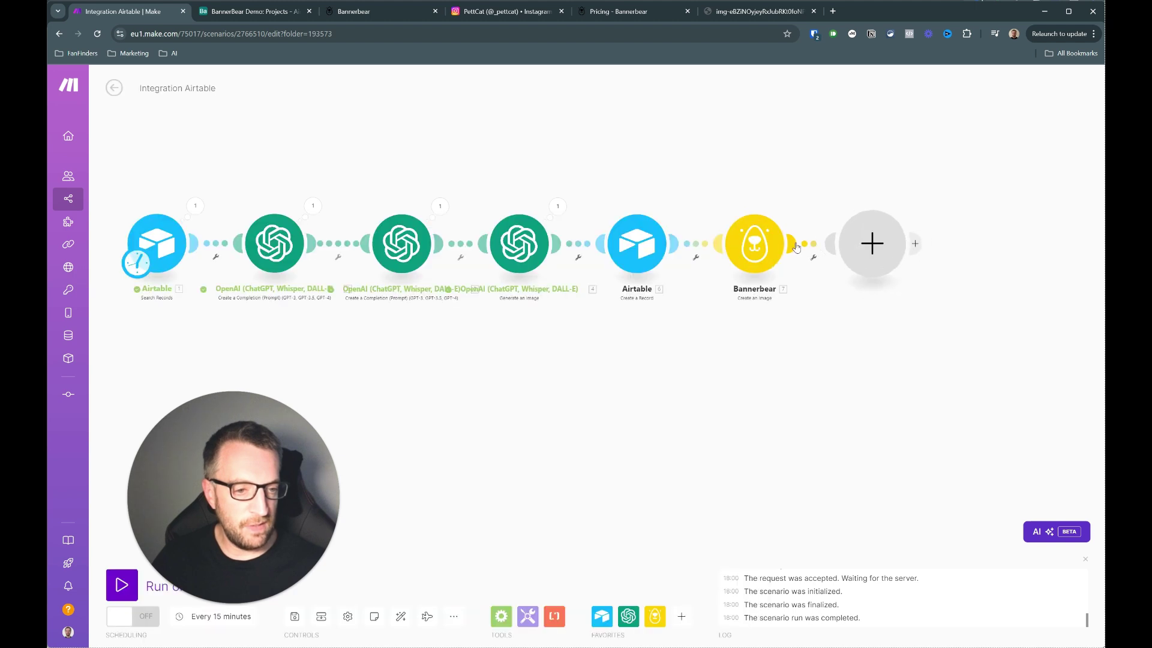
{"action": "type", "text": "sleep"}
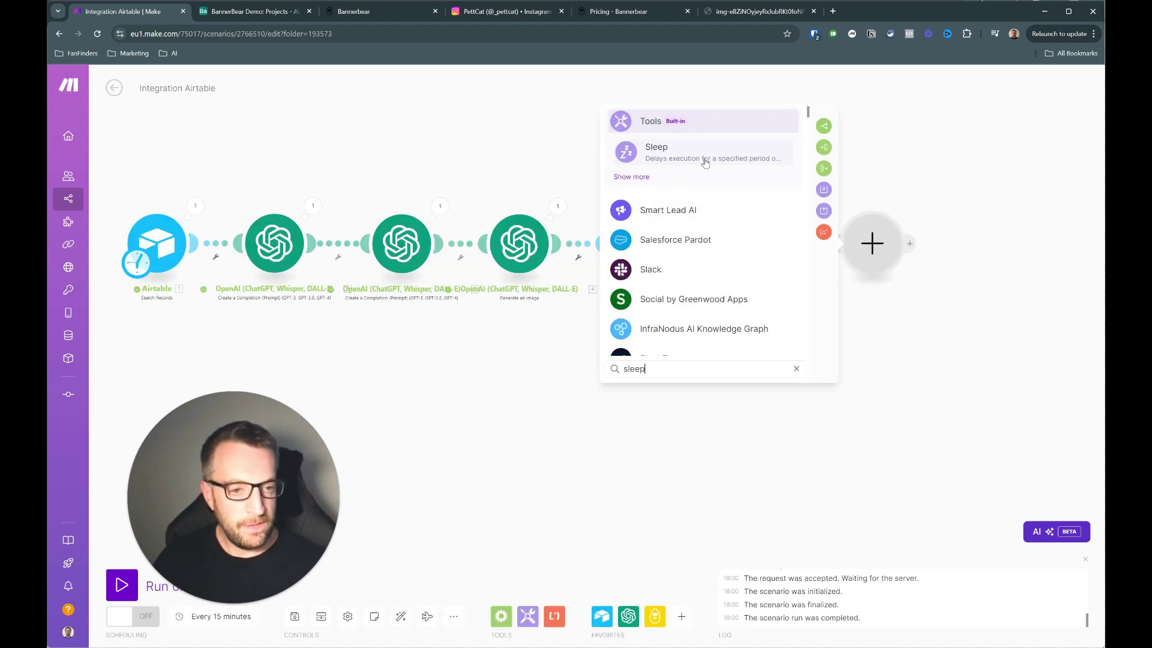
{"action": "left_click", "coordinate": [698, 156]}
{"action": "left_click", "coordinate": [660, 224]}
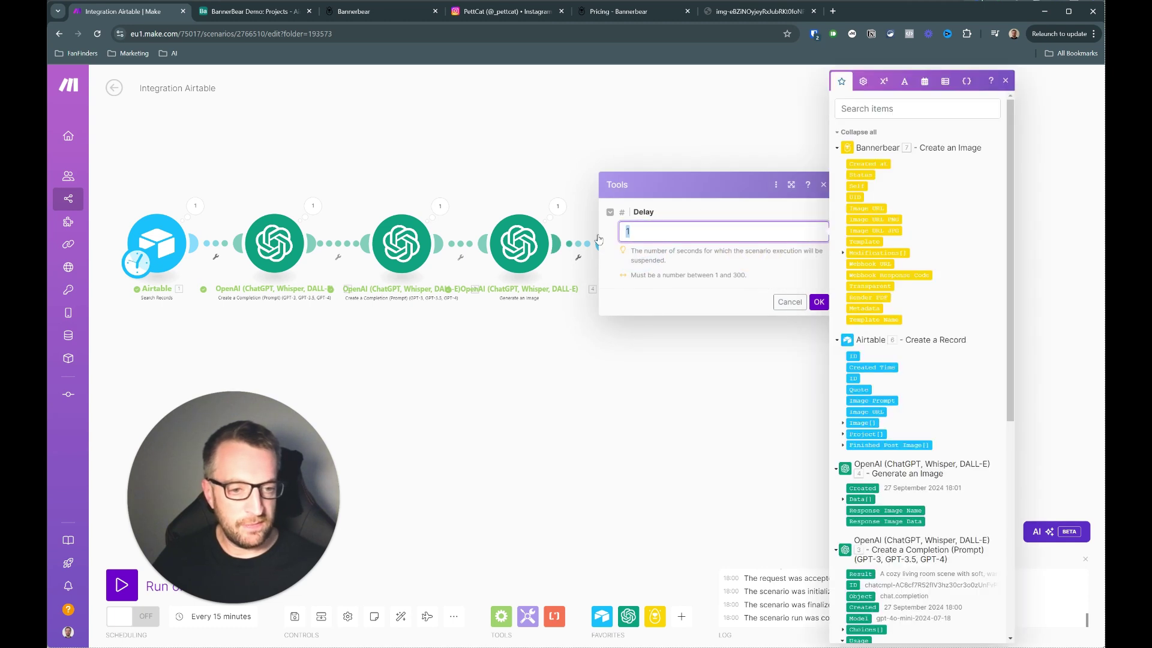
{"action": "left_click", "coordinate": [819, 302]}
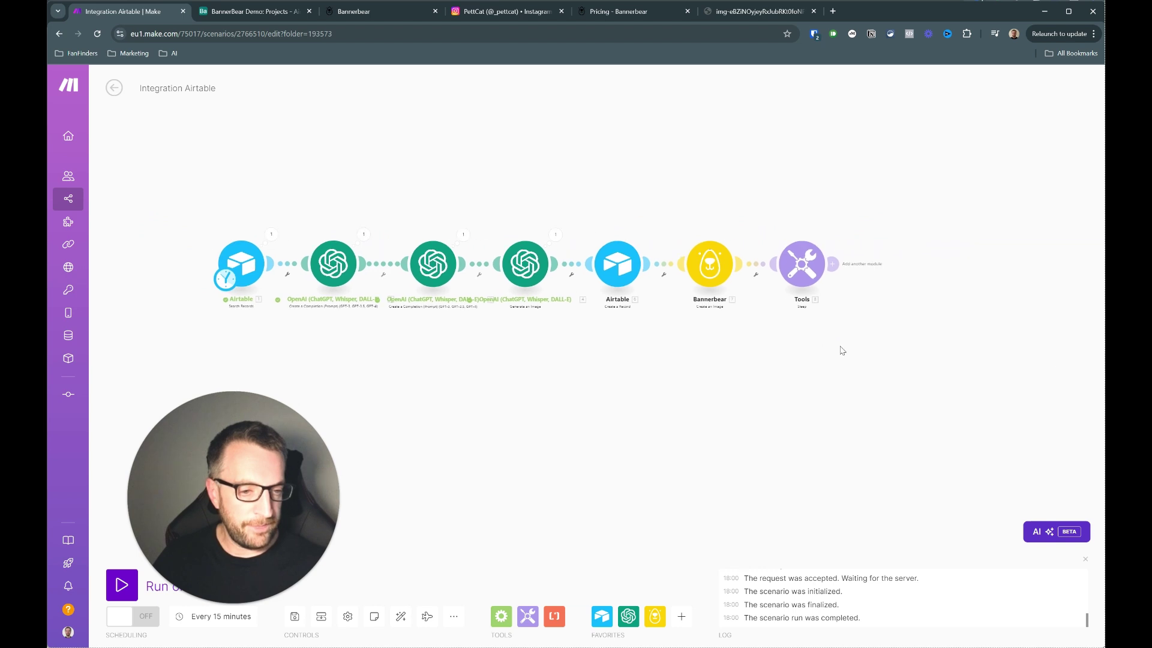
- Add a Bannerbear Get an Image module after Sleep, mapping the created image's UID into Image UID
{"action": "left_click", "coordinate": [808, 260]}
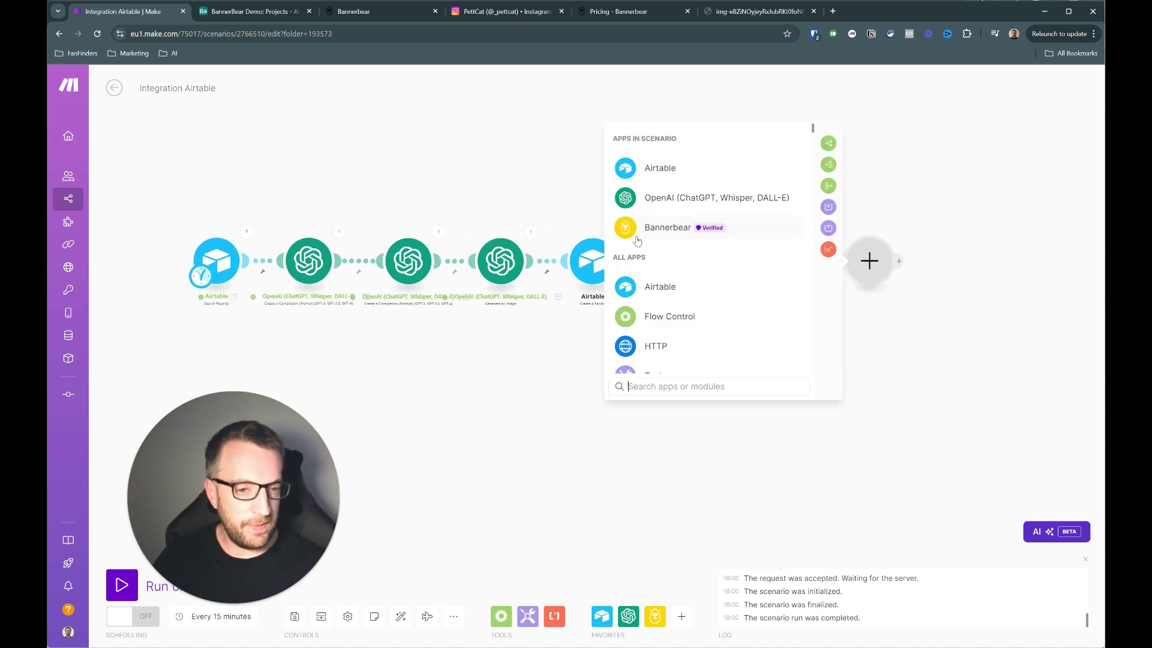
{"action": "left_click", "coordinate": [691, 228]}
{"action": "left_click", "coordinate": [685, 259]}
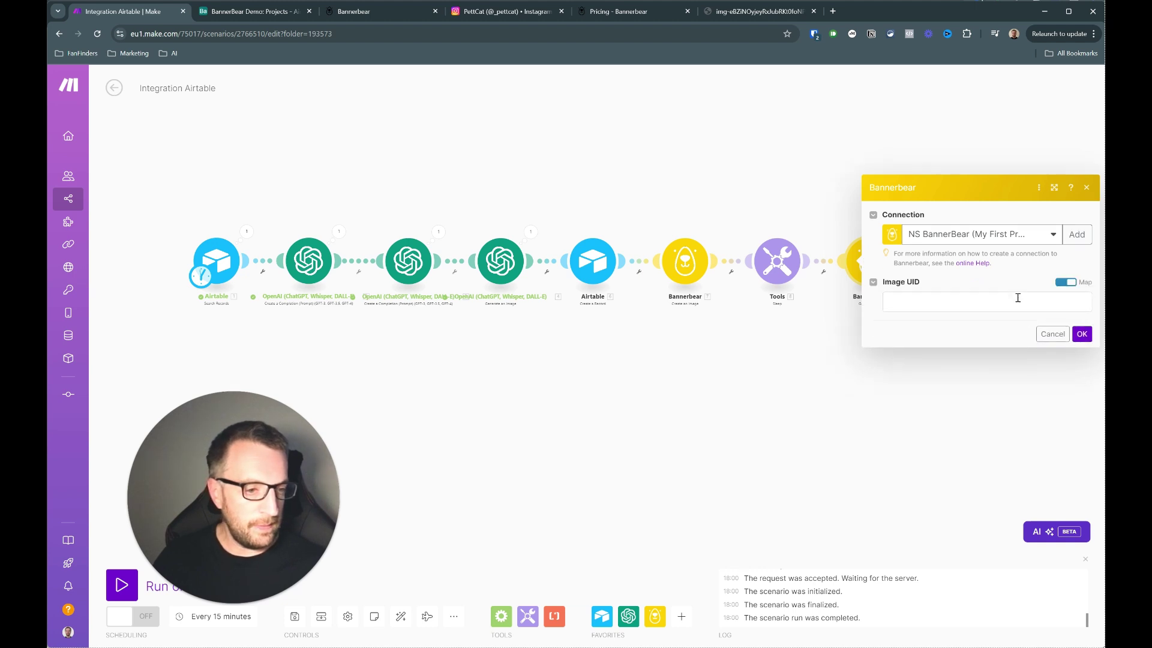
{"action": "left_click", "coordinate": [927, 300]}
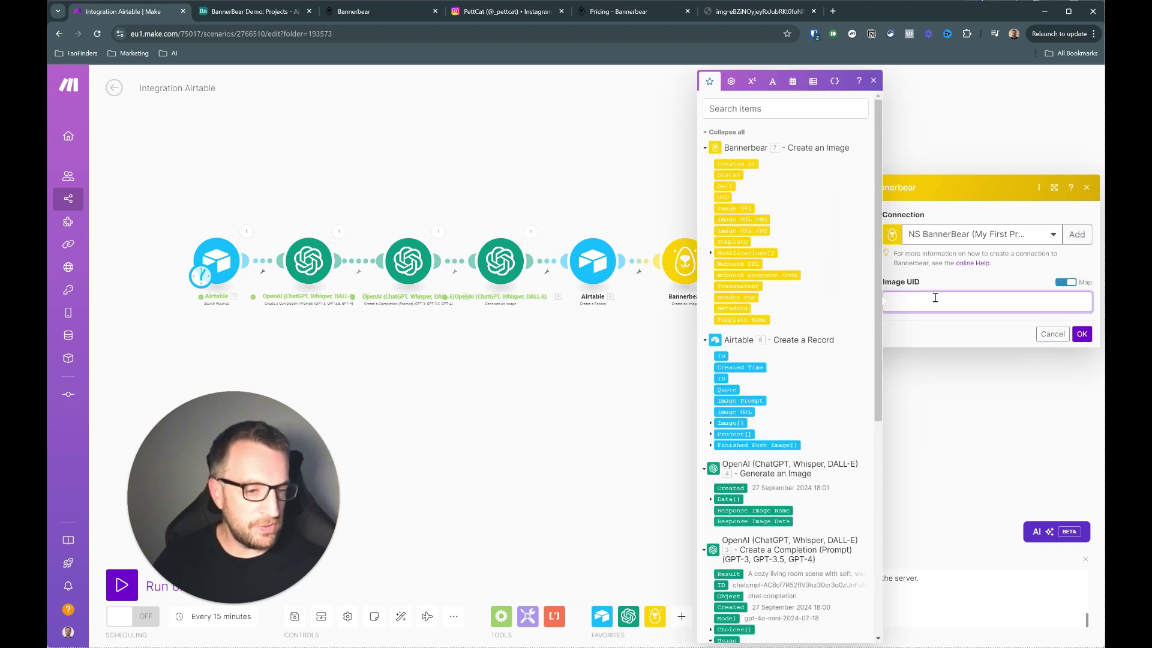
{"action": "left_click", "coordinate": [726, 197]}
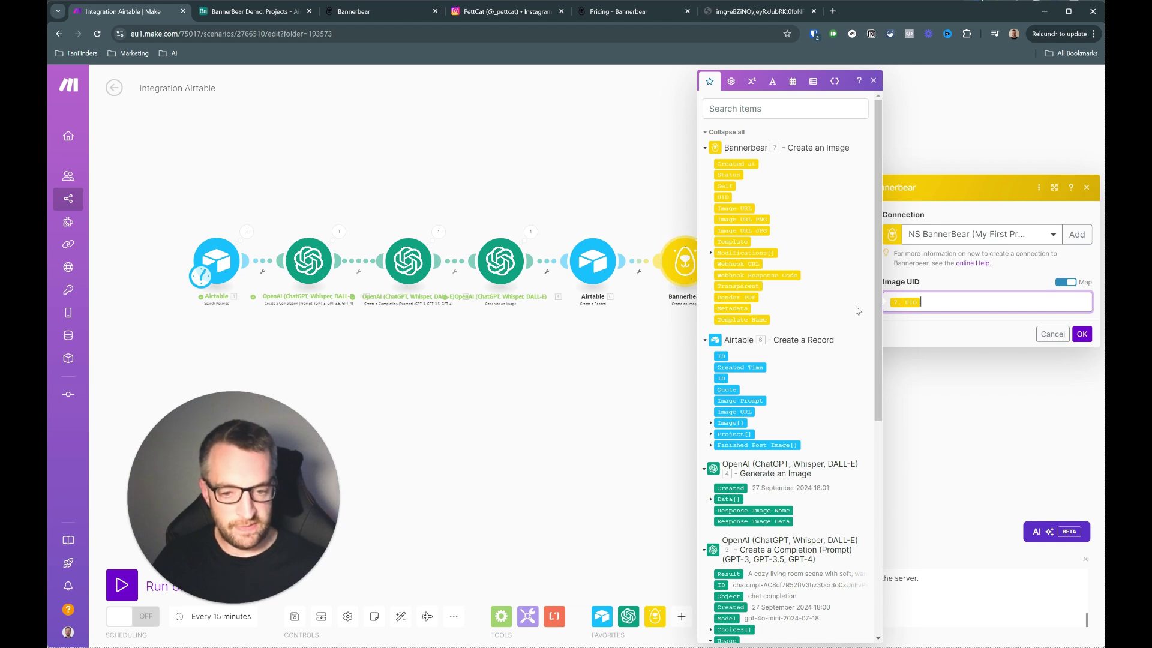
{"action": "left_click", "coordinate": [1082, 335]}
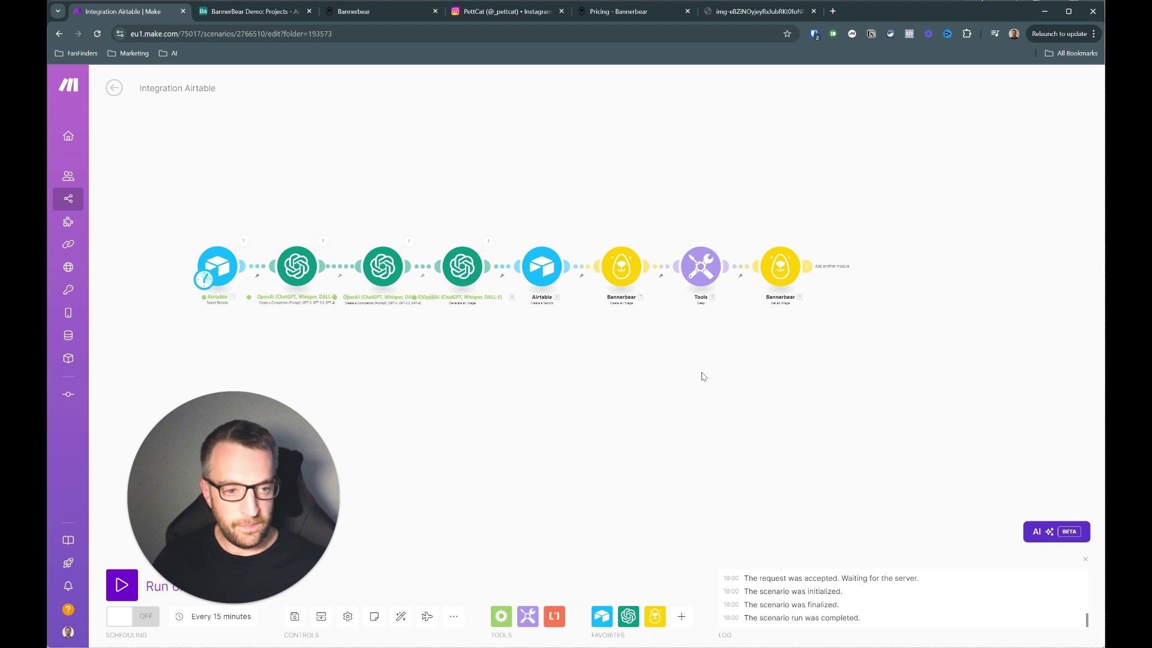
- Run all eight modules once and inspect Get an Image's output with the completed image URLs
{"action": "left_click_drag", "start_coordinate": [784, 361], "coordinate": [738, 354]}
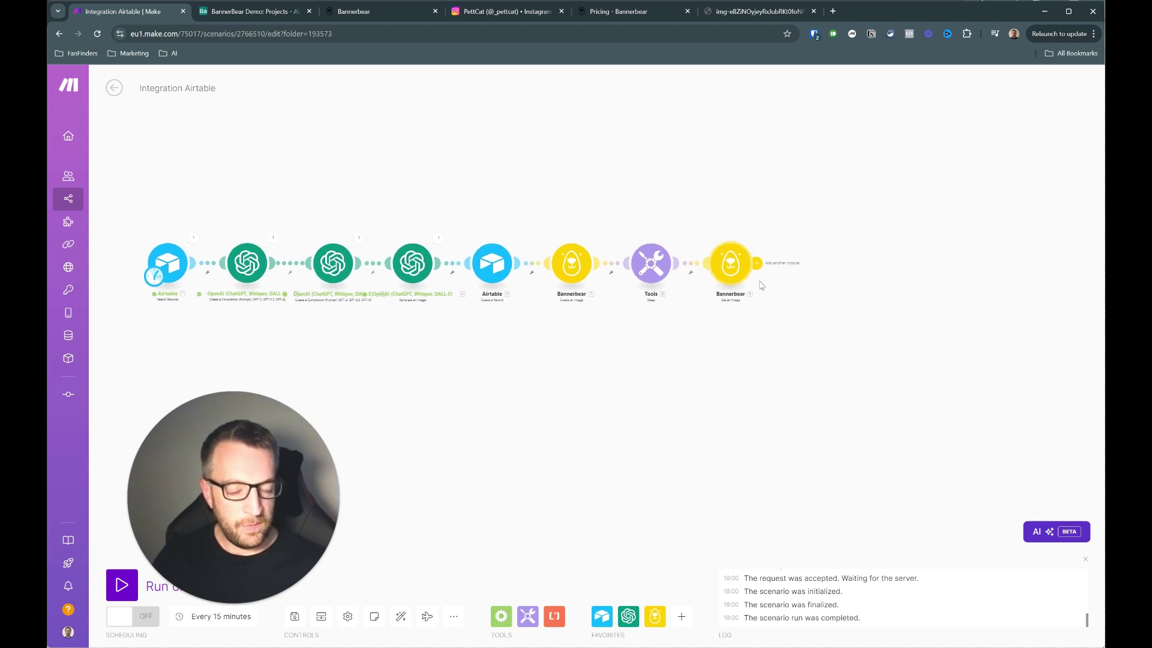
{"action": "left_click", "coordinate": [116, 594]}
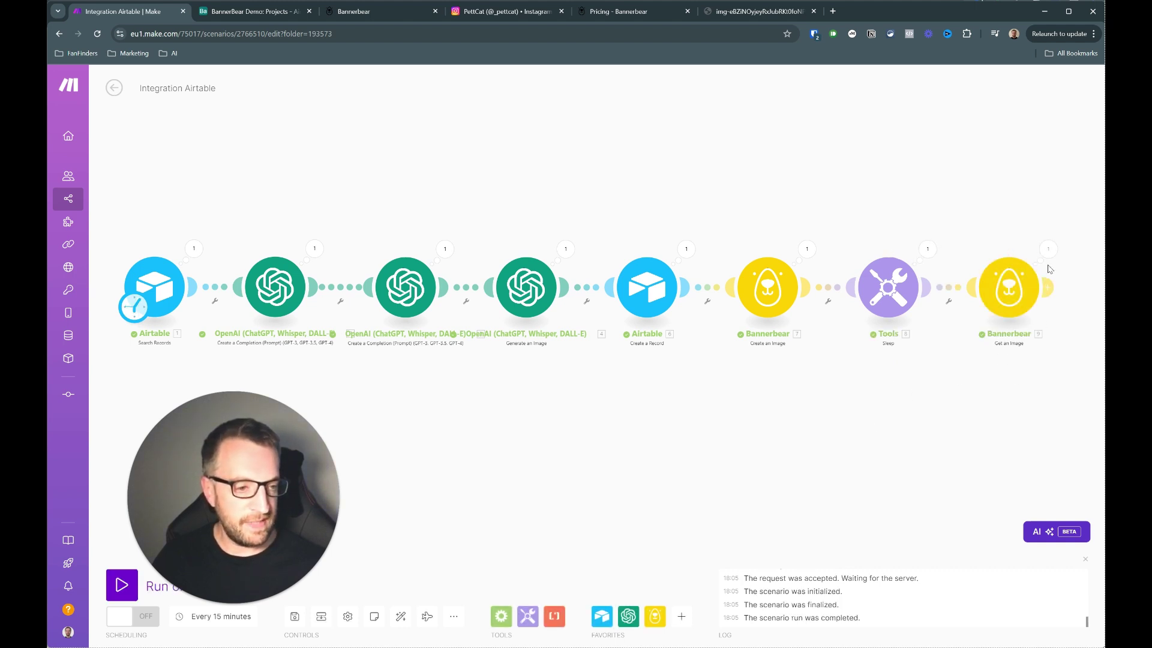
{"action": "left_click", "coordinate": [1049, 249]}
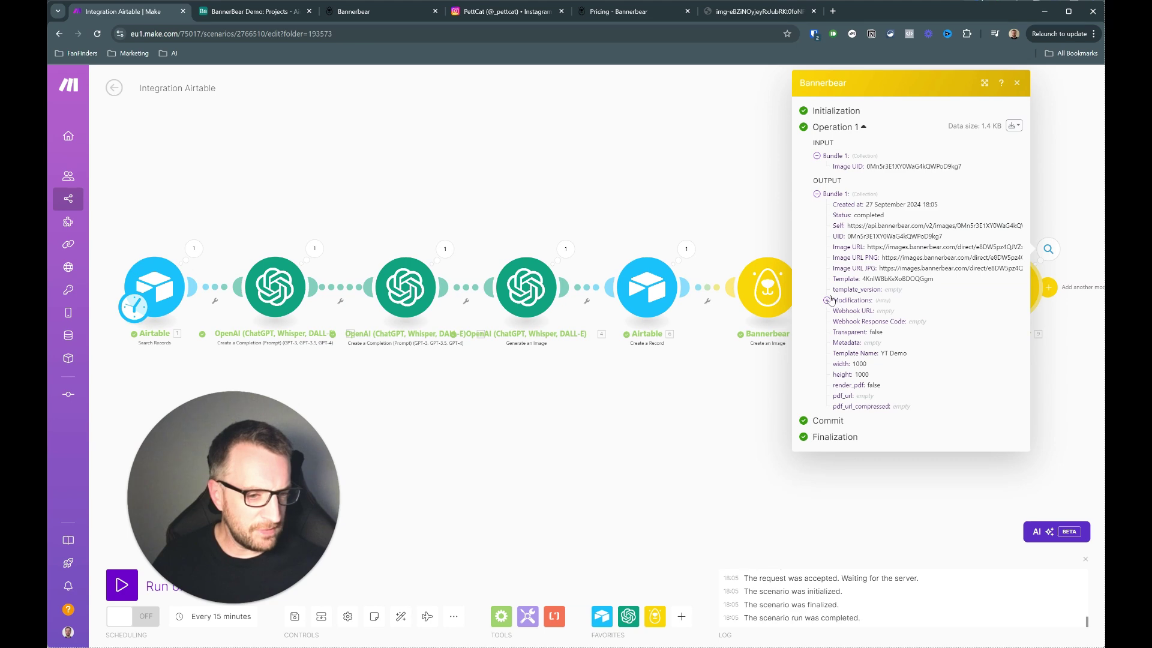
- Copy the Image URL PNG value and load it in a new Chrome tab to view the cat quote image
{"action": "double_click", "coordinate": [894, 257]}
{"action": "key", "text": "ctrl+c"}
{"action": "left_click", "coordinate": [638, 453]}
{"action": "key", "text": "ctrl+t"}
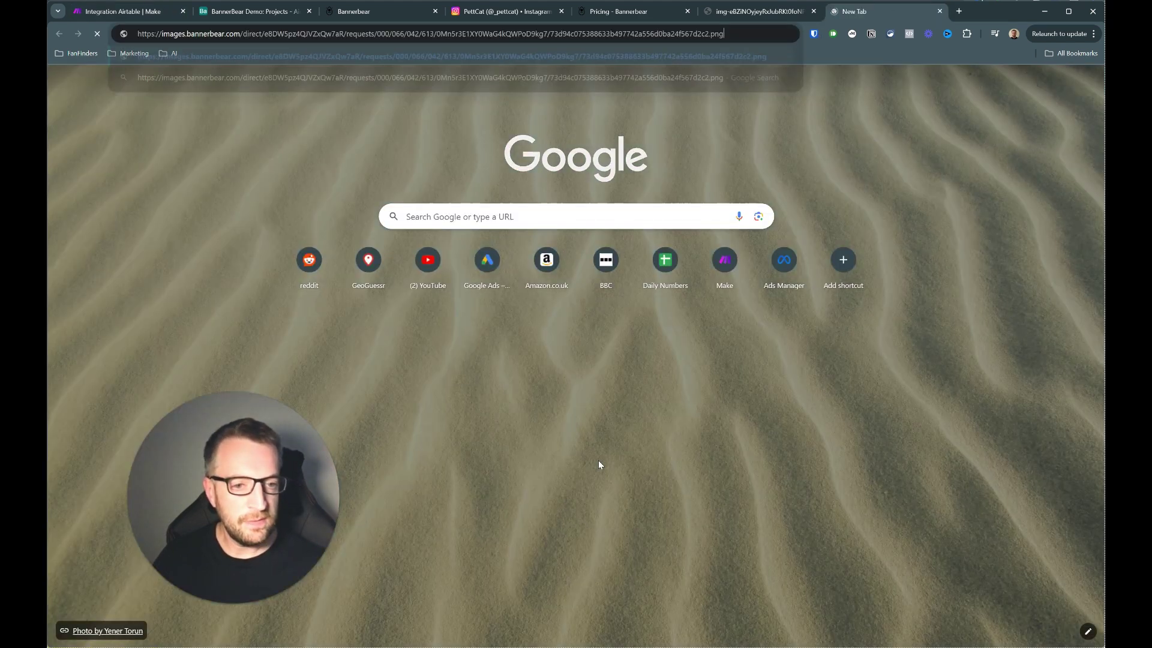
{"action": "key", "text": "ctrl+v"}
{"action": "key", "text": "Return"}
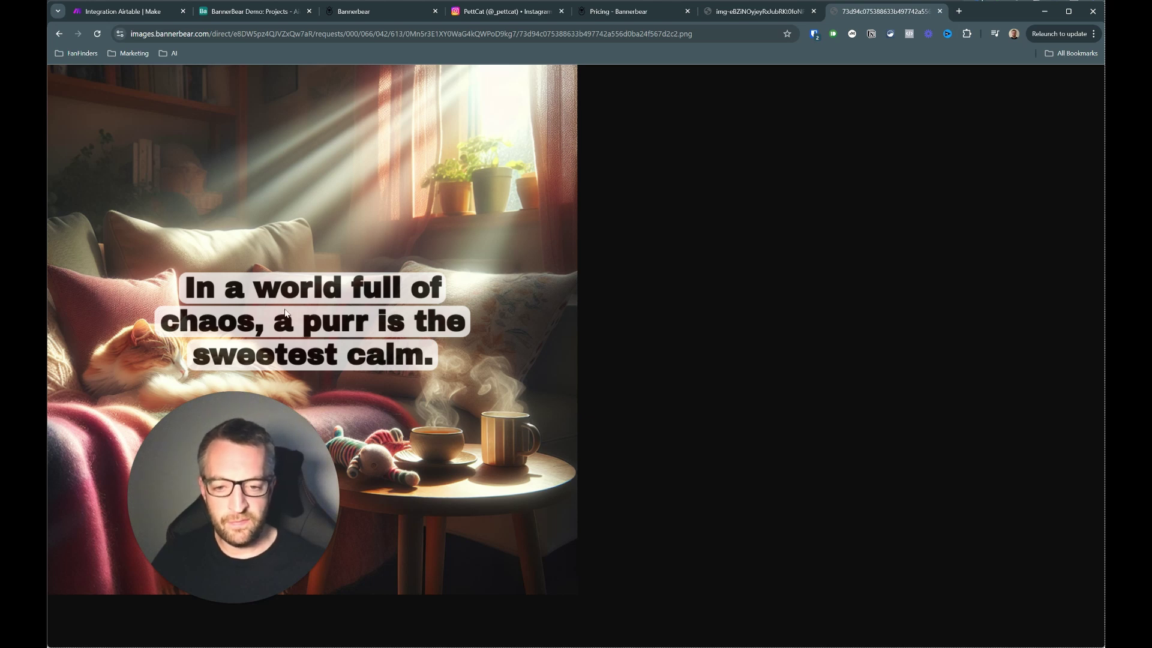
- Add an Airtable Update a Record step targeting the BannerBear Demo base's Posts table
{"action": "left_click", "coordinate": [135, 12]}
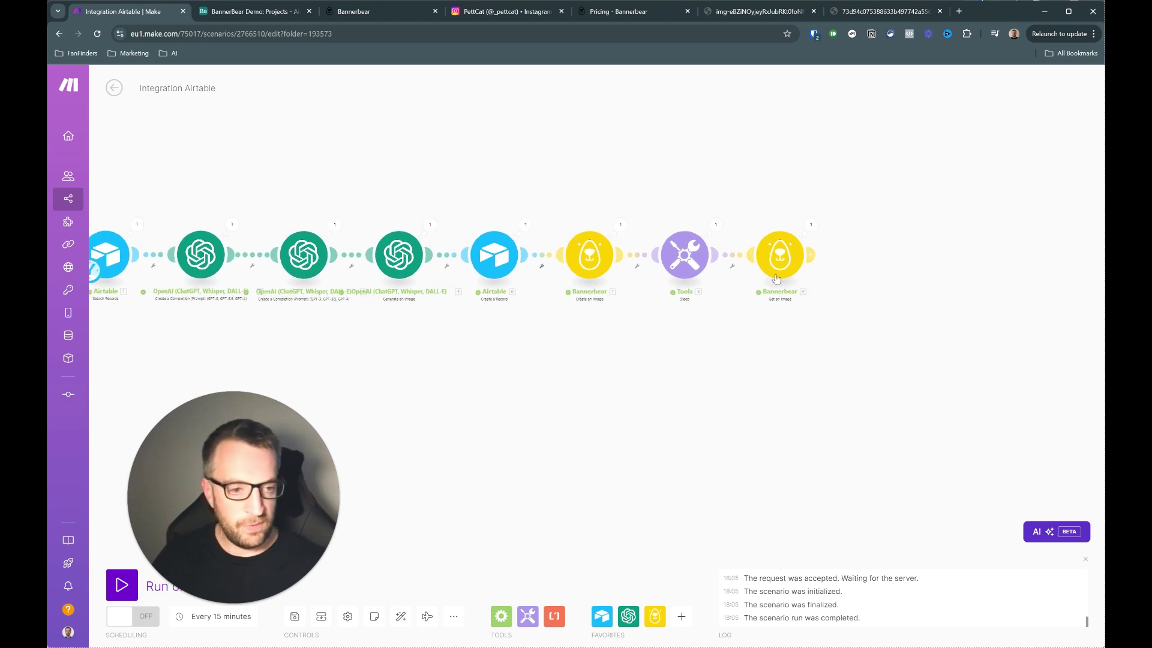
{"action": "left_click", "coordinate": [812, 260]}
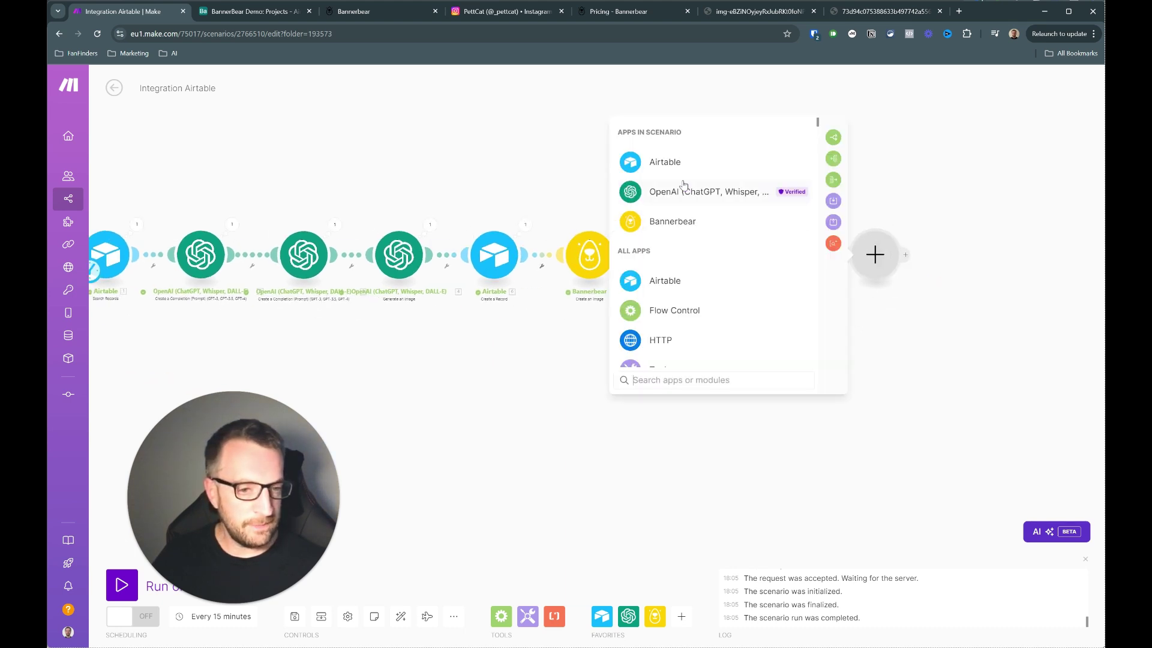
{"action": "left_click", "coordinate": [690, 162]}
{"action": "left_click", "coordinate": [681, 312]}
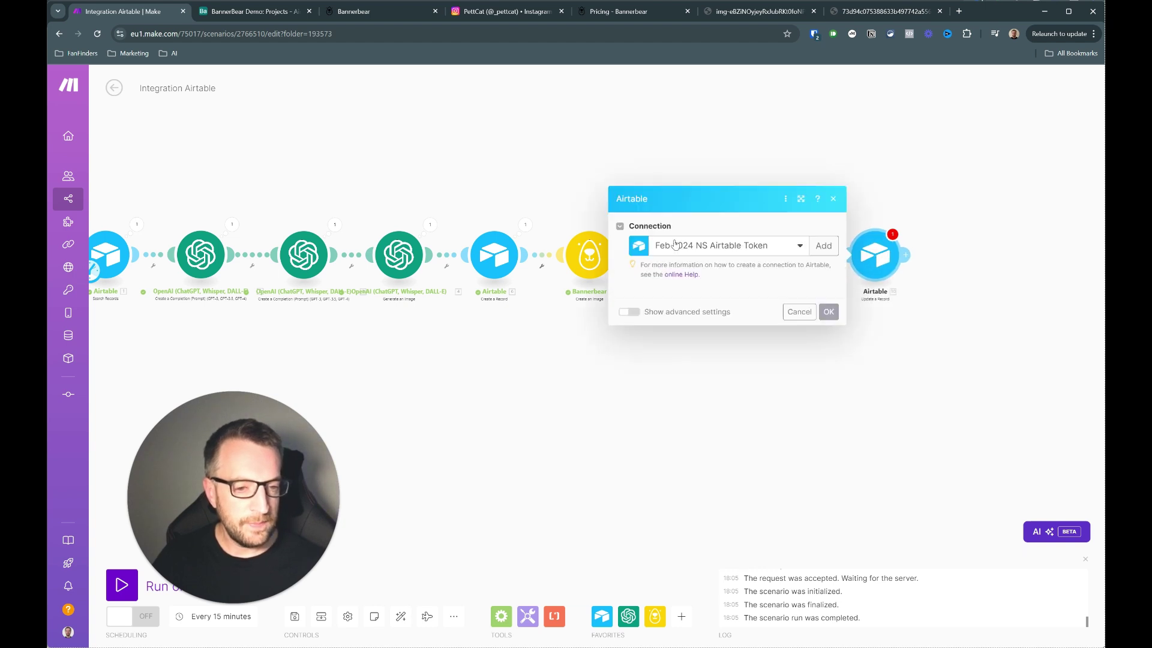
{"action": "left_click", "coordinate": [660, 240]}
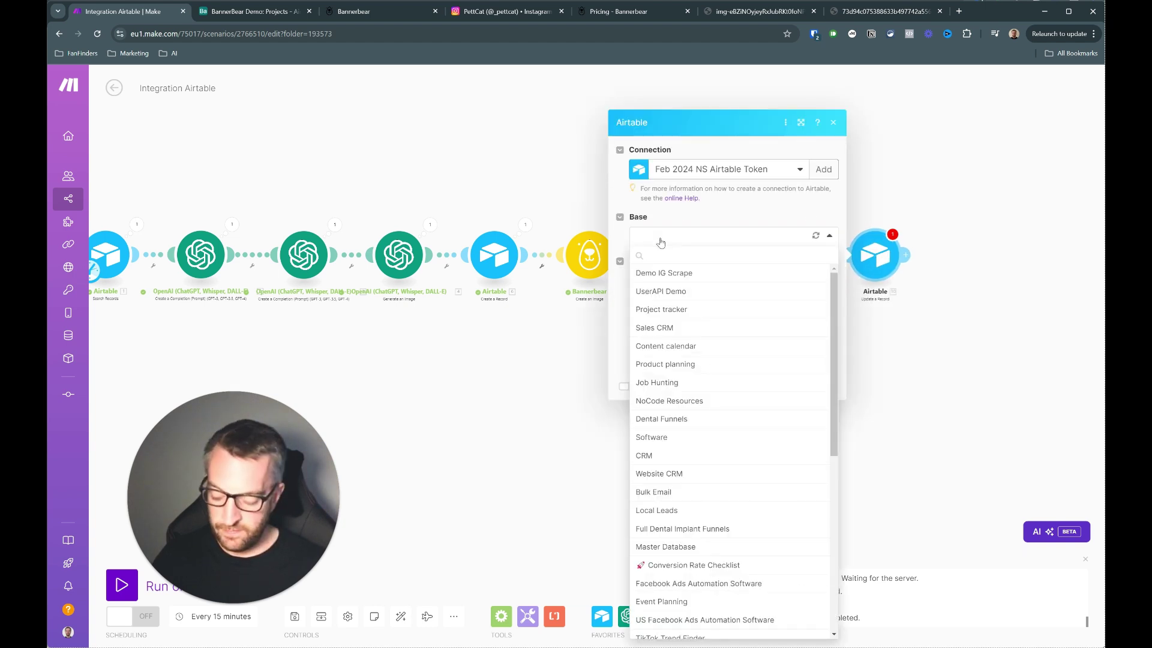
{"action": "type", "text": "bann"}
{"action": "left_click", "coordinate": [667, 274]}
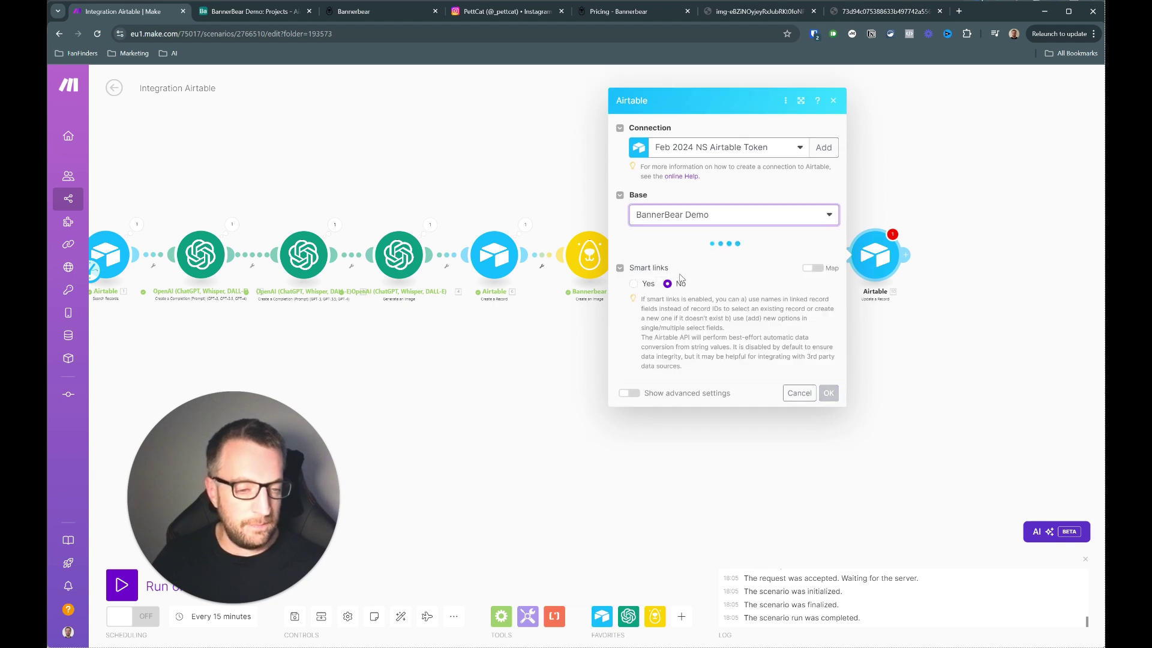
{"action": "left_click", "coordinate": [672, 260]}
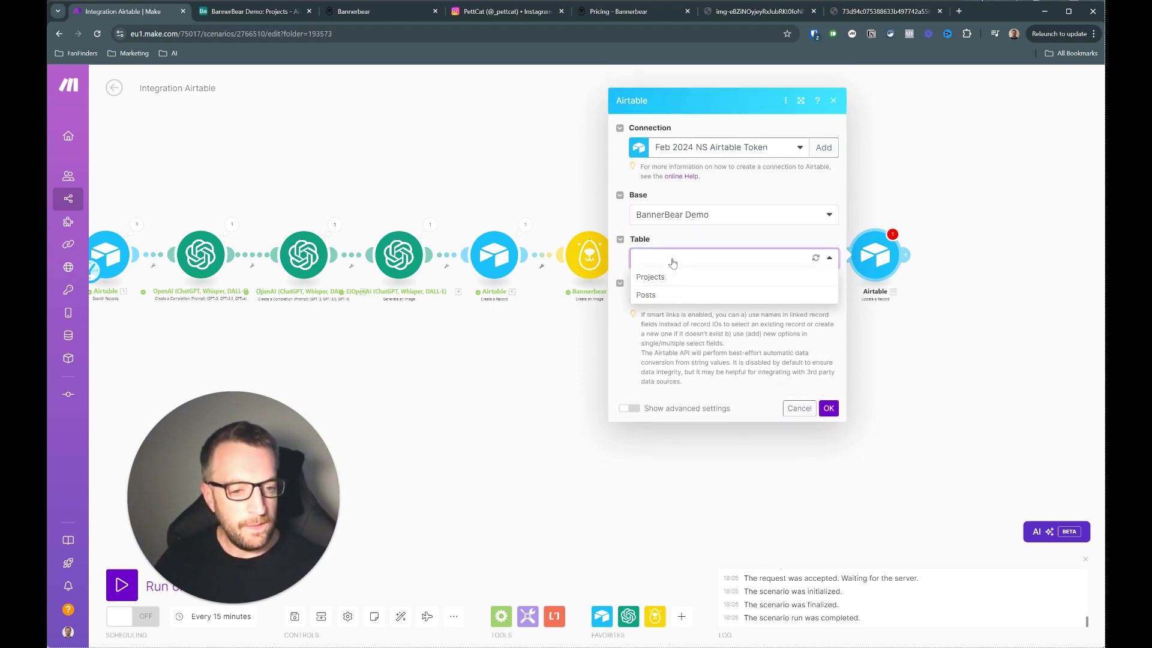
{"action": "left_click", "coordinate": [654, 296]}
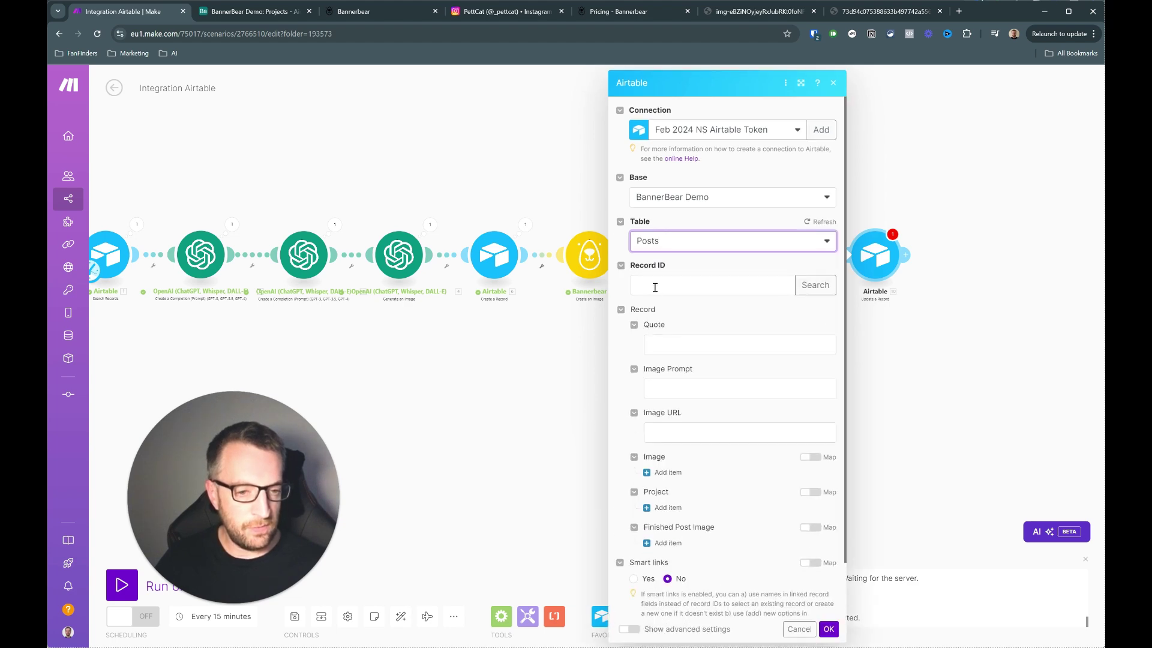
- Map the created record's 6. ID into the Record ID field
{"action": "left_click", "coordinate": [656, 287]}
{"action": "scroll", "coordinate": [911, 327], "scroll_direction": "down", "scroll_amount": 5}
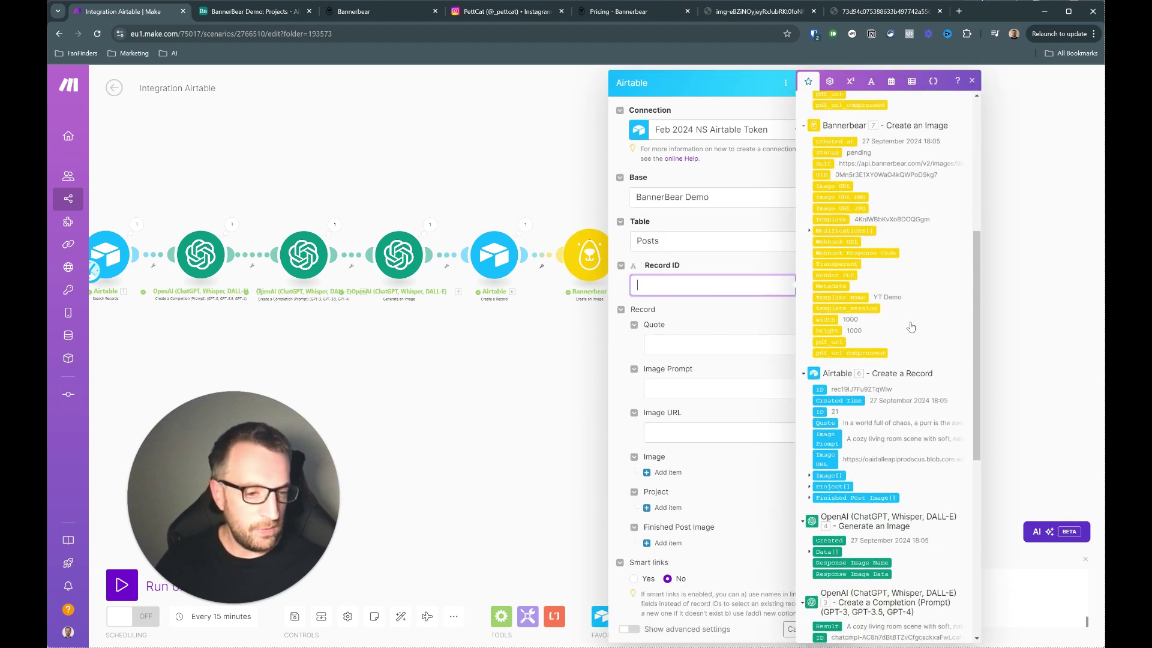
{"action": "scroll", "coordinate": [911, 327], "scroll_direction": "down", "scroll_amount": 2}
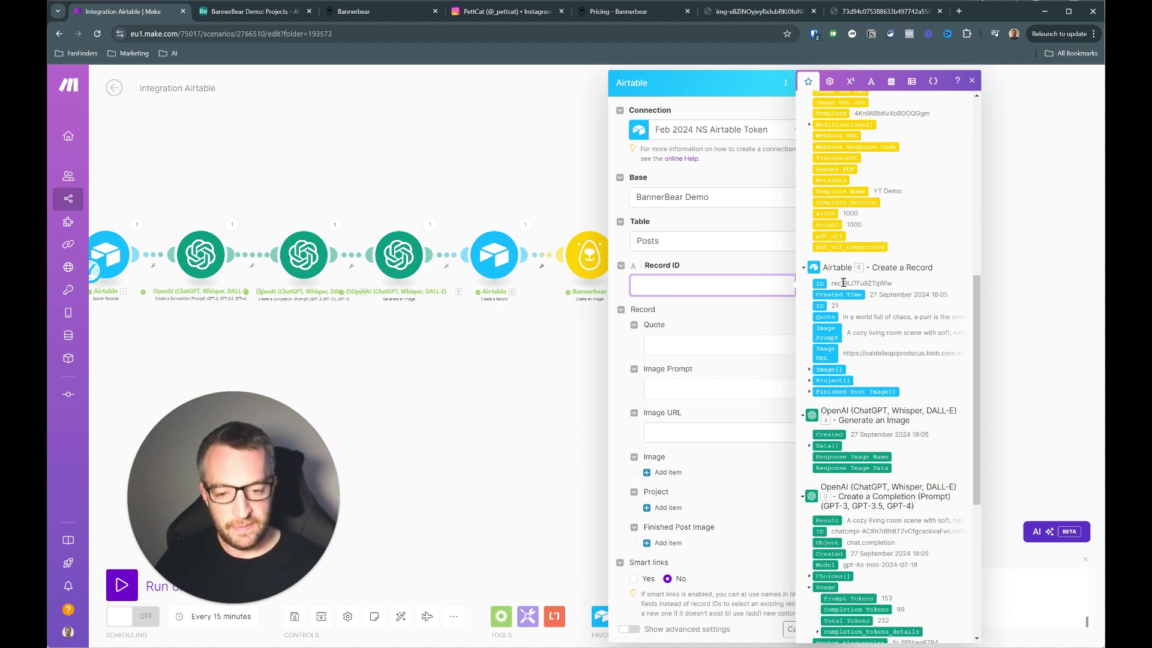
{"action": "left_click", "coordinate": [819, 283]}
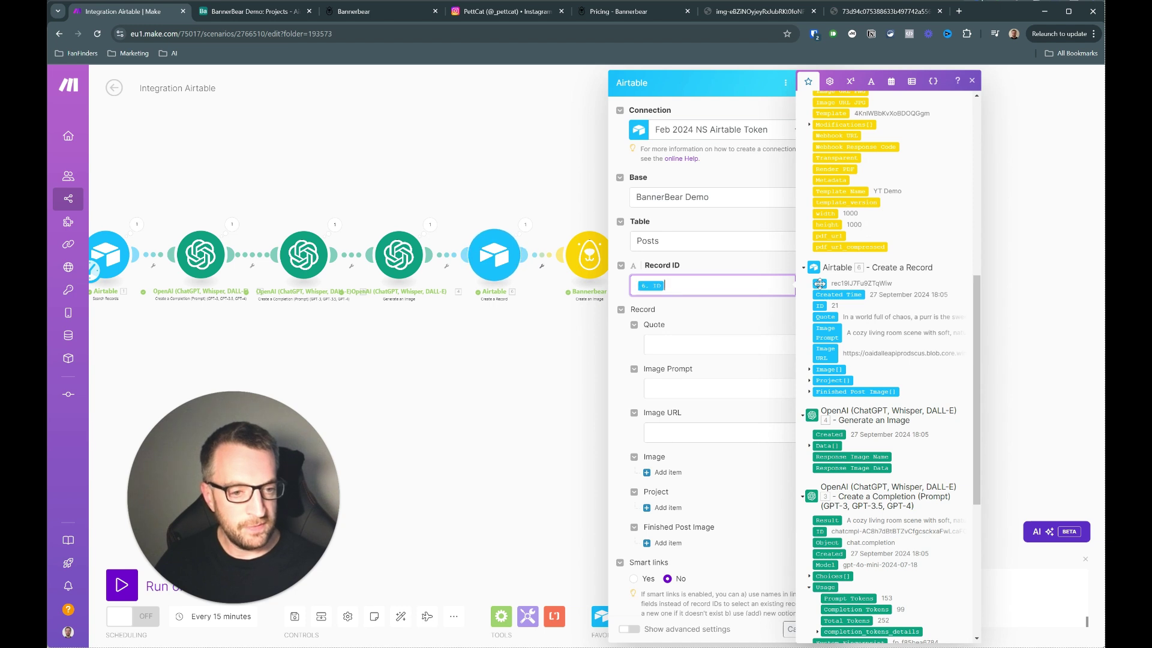
{"action": "left_click", "coordinate": [713, 315]}
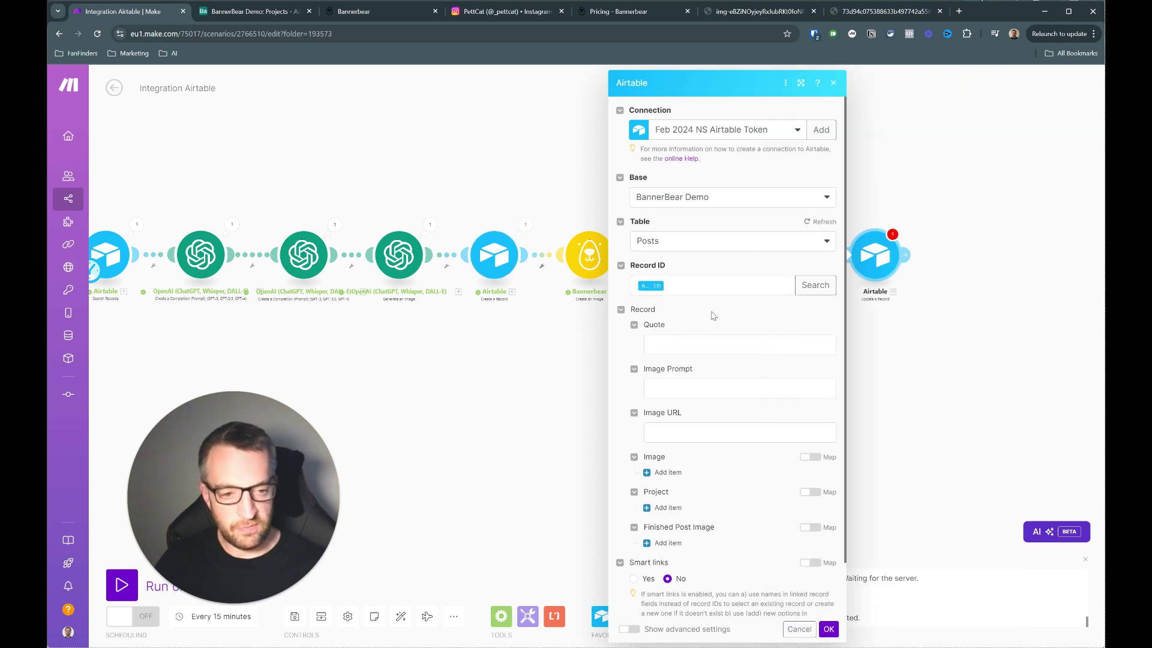
- Add a Finished Post Image attachment whose File URL is Bannerbear's Image URL PNG, and confirm
{"action": "scroll", "coordinate": [741, 316], "scroll_direction": "down", "scroll_amount": 2}
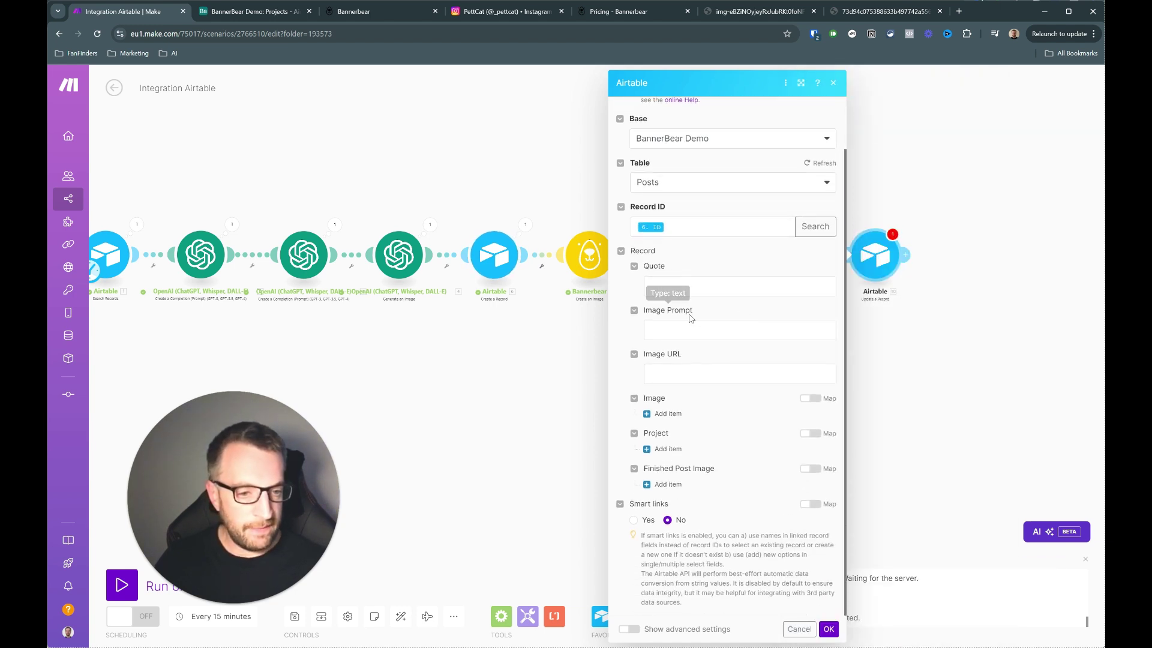
{"action": "left_click", "coordinate": [645, 488]}
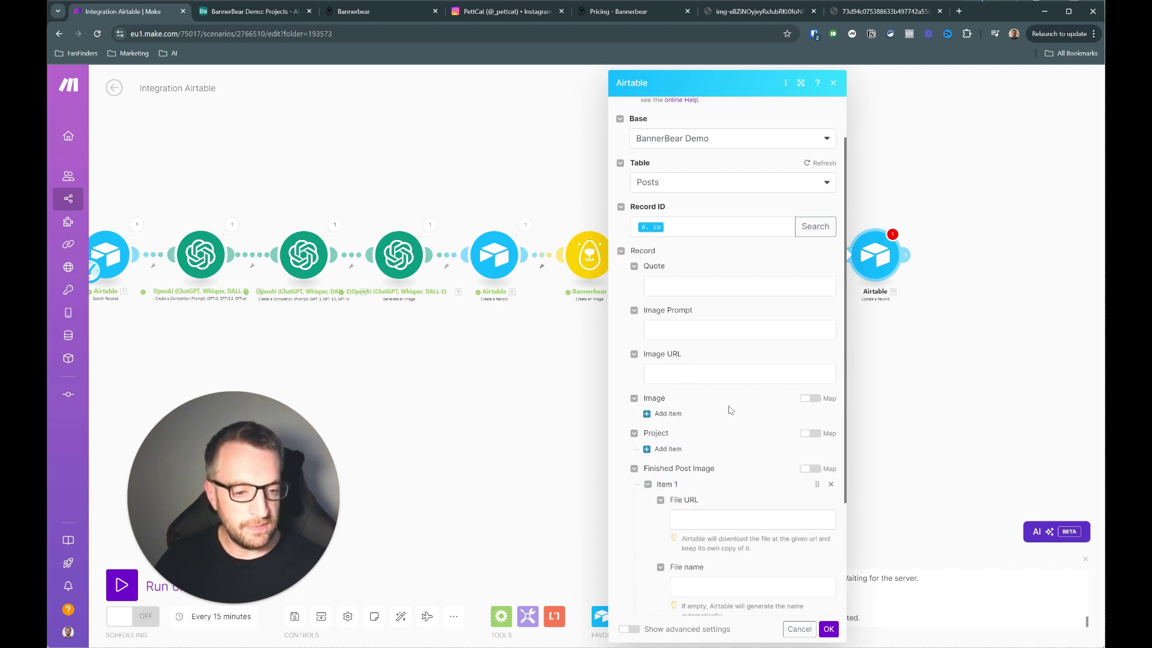
{"action": "scroll", "coordinate": [723, 421], "scroll_direction": "down", "scroll_amount": 2}
{"action": "left_click", "coordinate": [707, 415]}
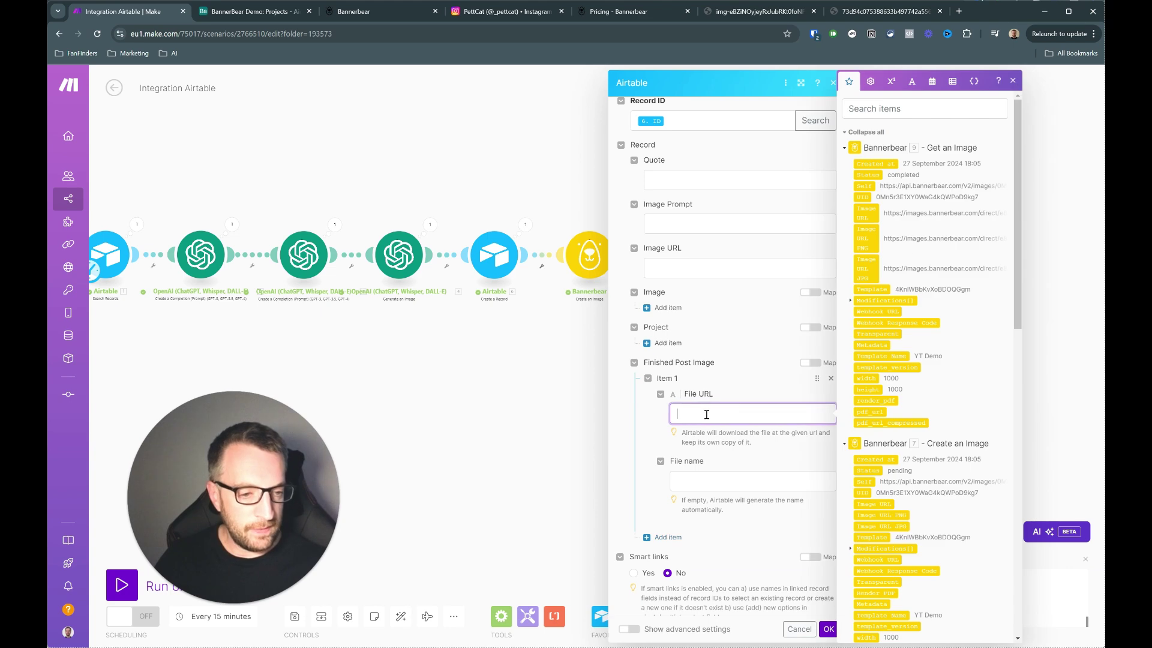
{"action": "left_click", "coordinate": [870, 238]}
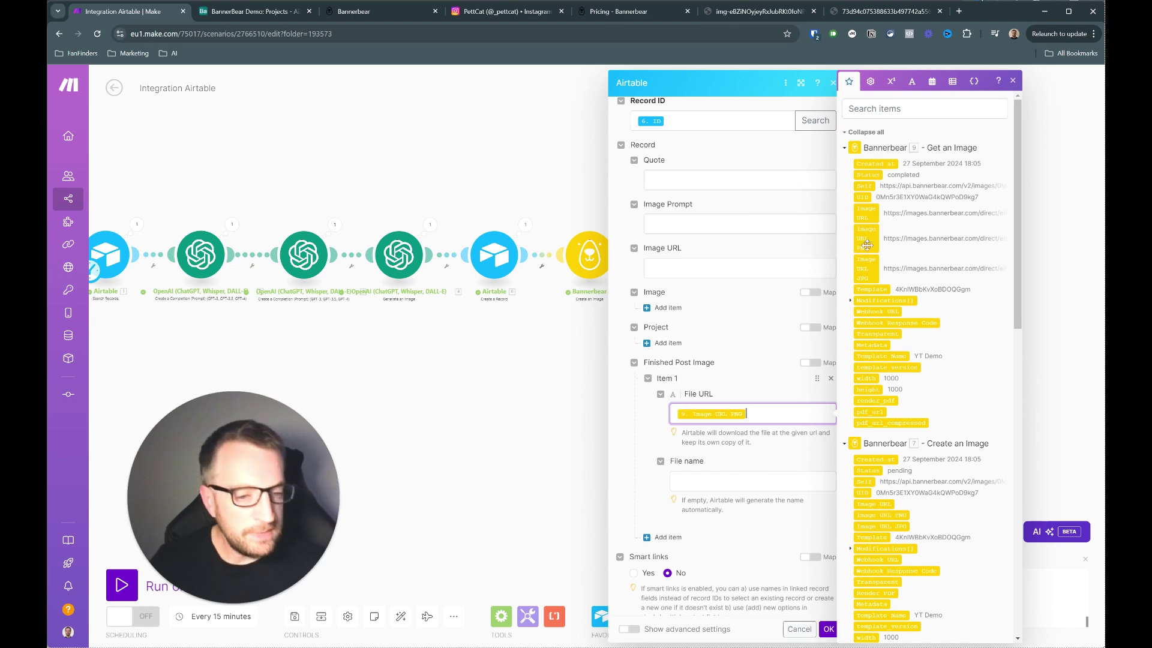
{"action": "left_click", "coordinate": [730, 474]}
{"action": "scroll", "coordinate": [750, 480], "scroll_direction": "down", "scroll_amount": 1}
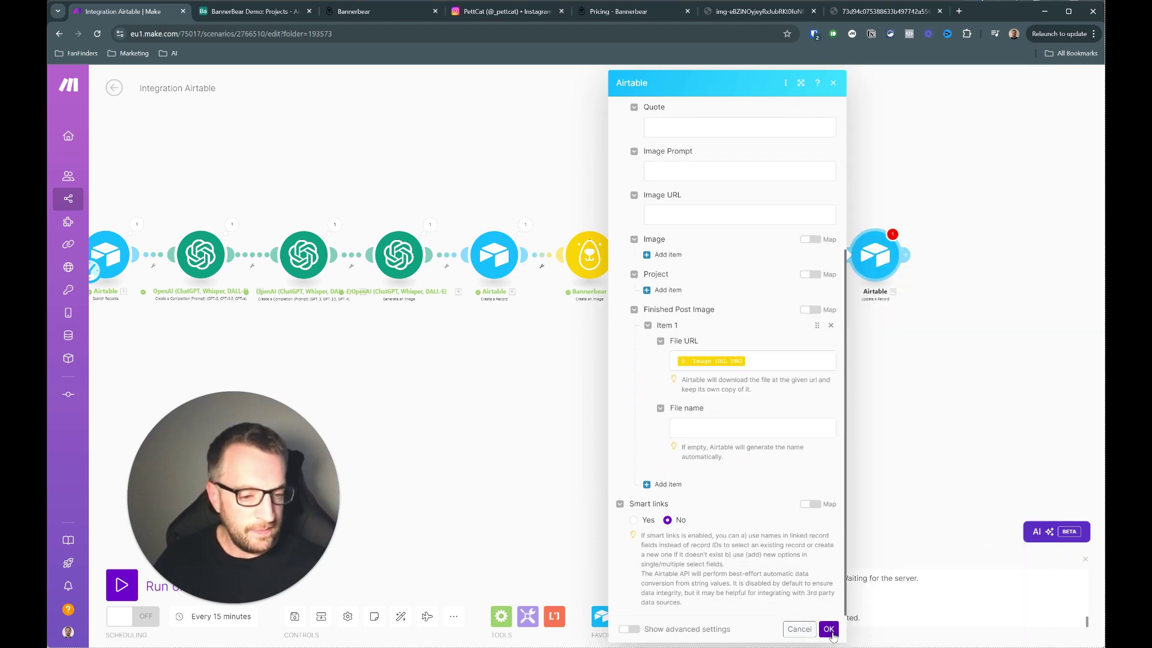
{"action": "left_click", "coordinate": [829, 630]}
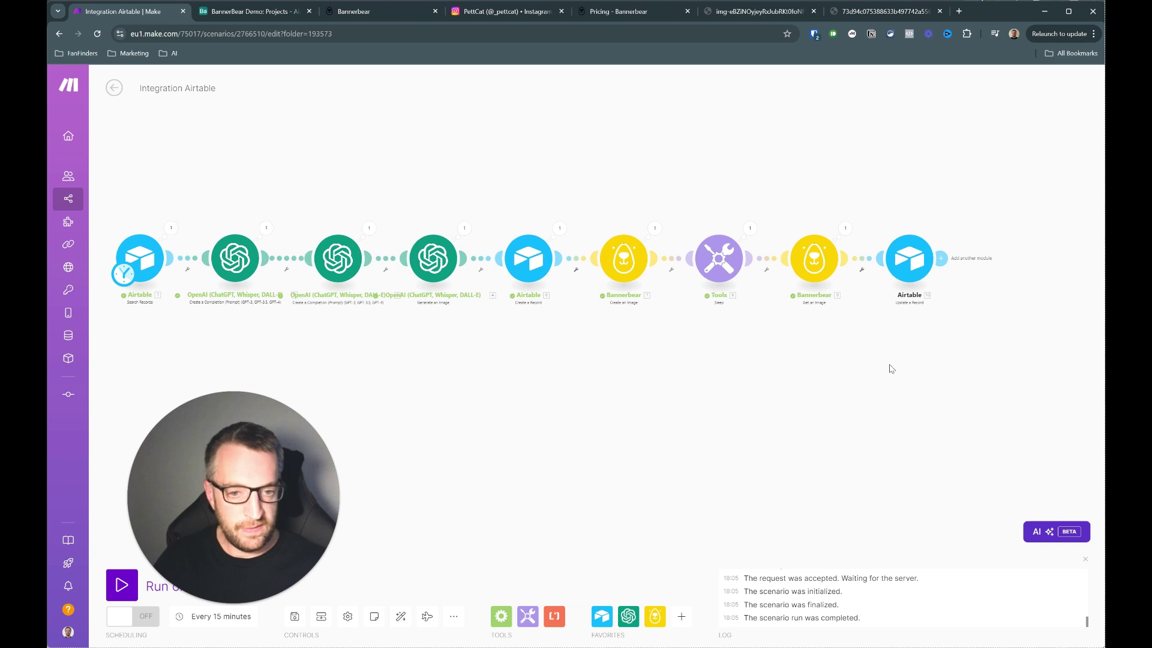
- Add an Instagram for Business Create a Photo Post module after the Airtable update
{"action": "left_click", "coordinate": [881, 264]}
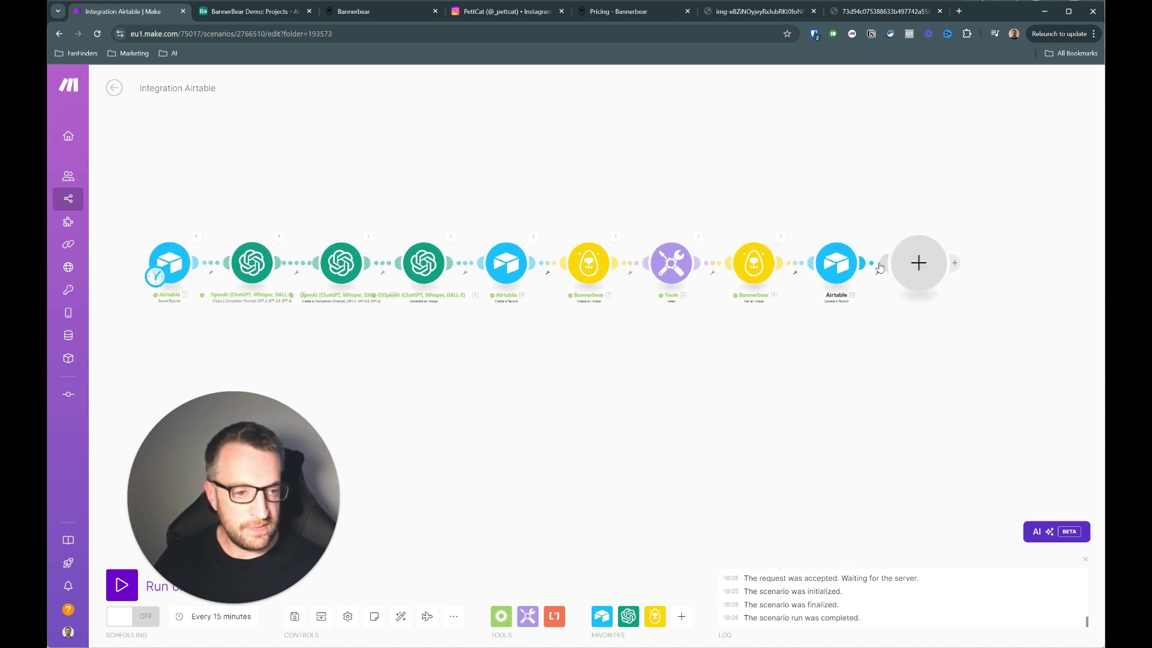
{"action": "type", "text": "instagra"}
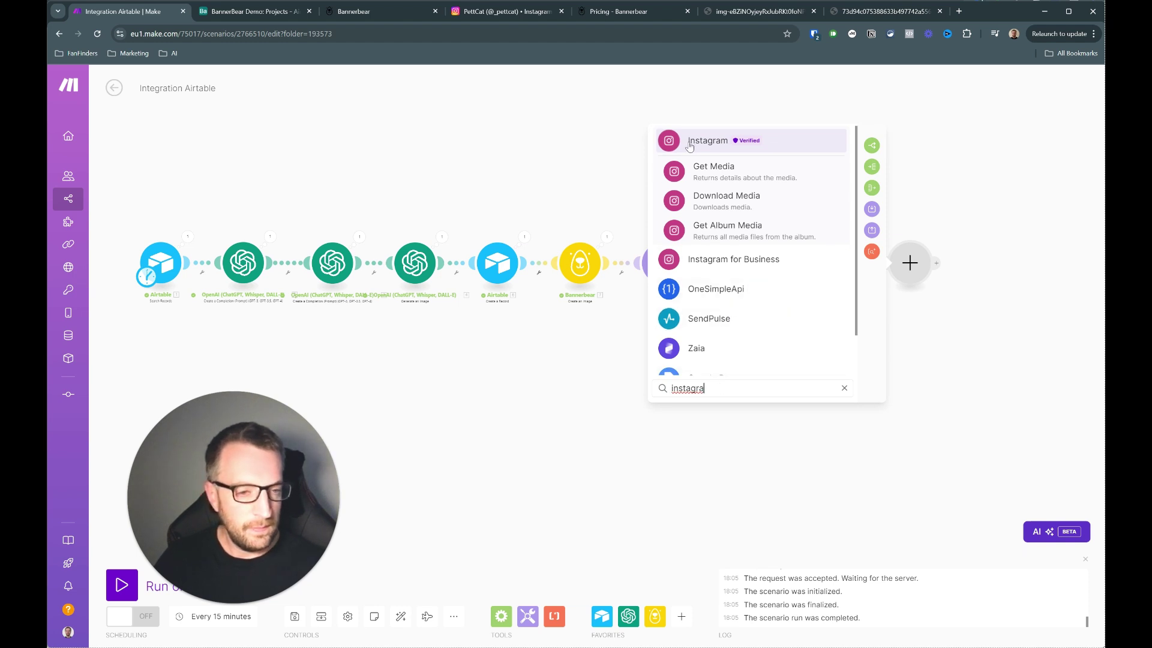
{"action": "left_click", "coordinate": [718, 260]}
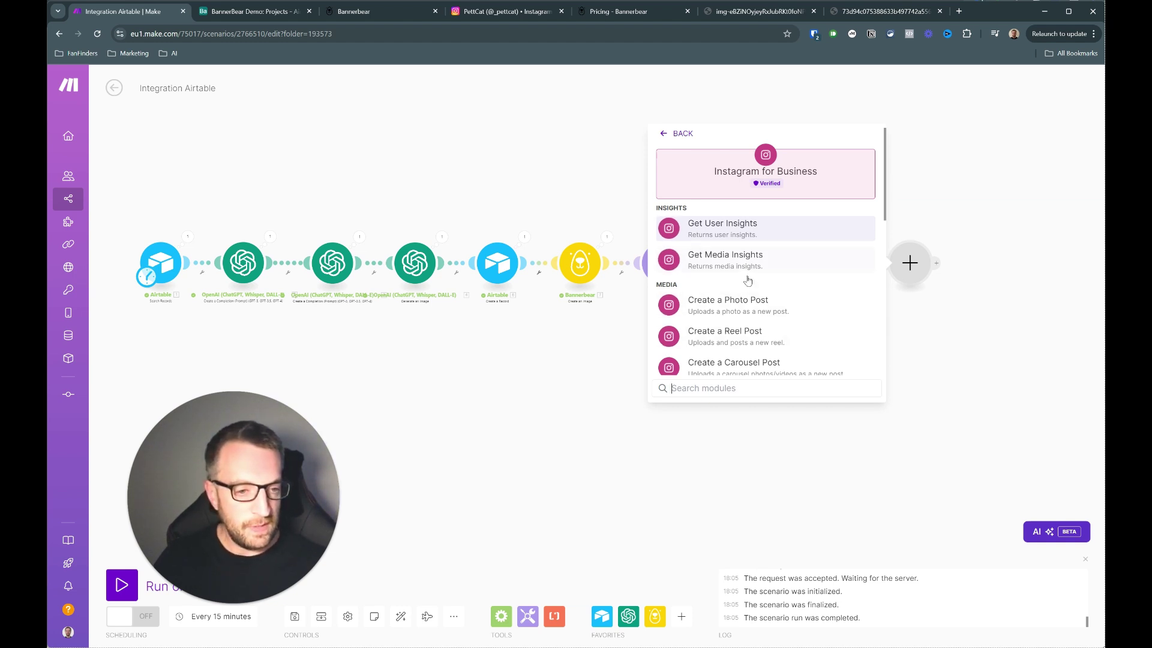
{"action": "left_click", "coordinate": [733, 310]}
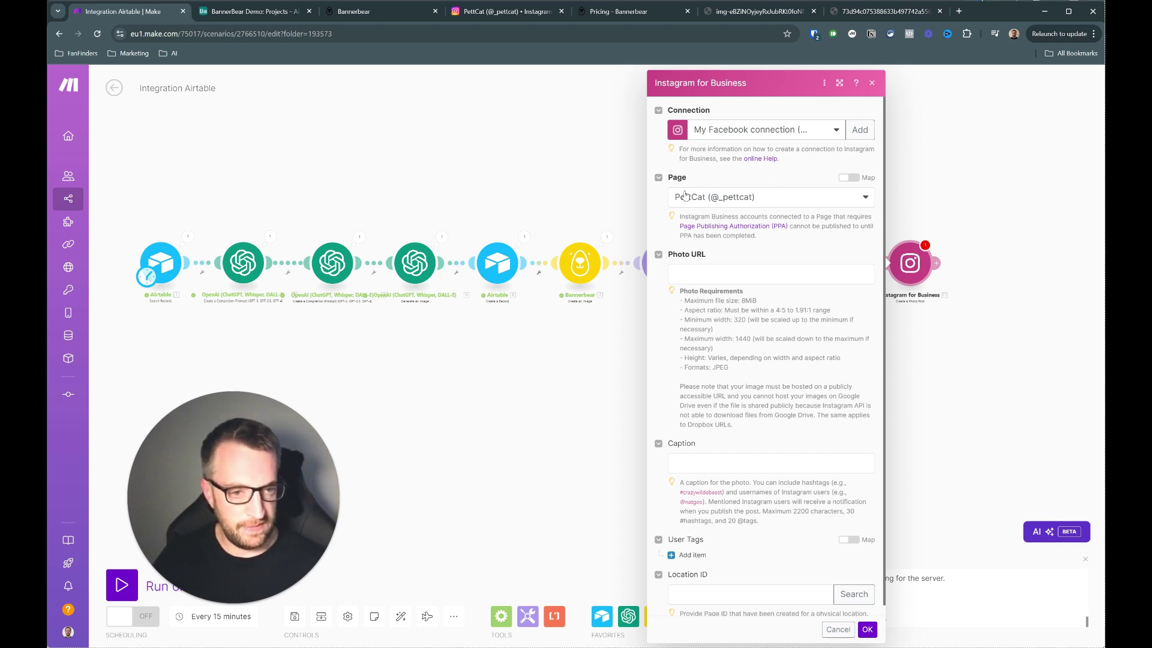
- Map Airtable's Image URL as the photo URL and Quote as the caption, then confirm
{"action": "left_click", "coordinate": [726, 273]}
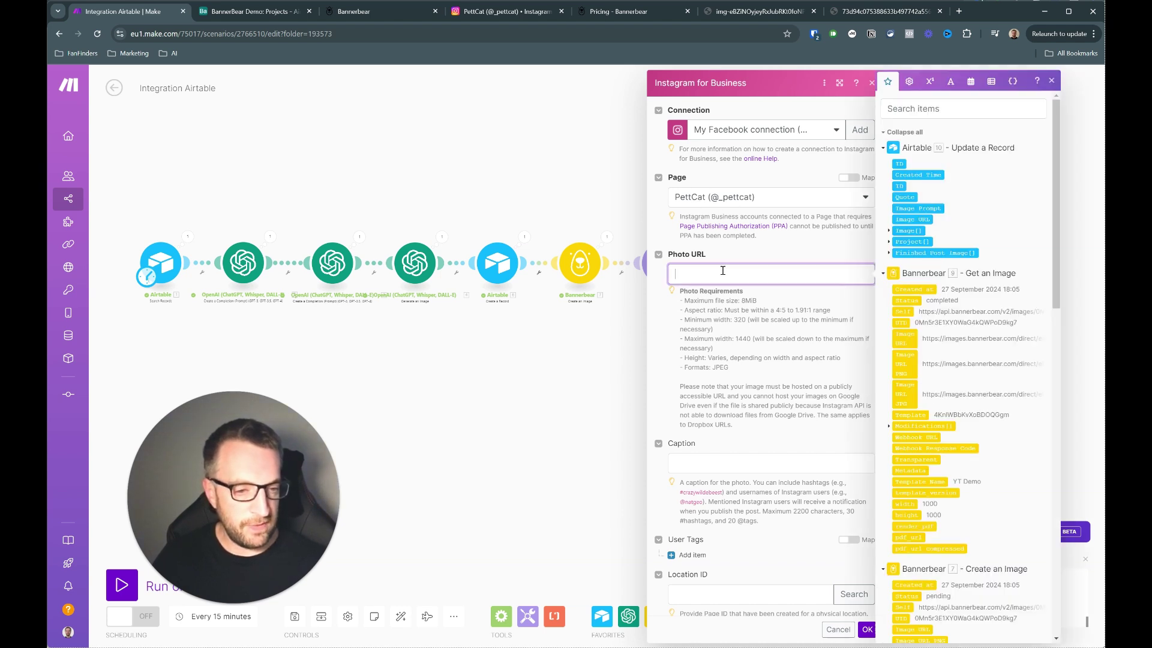
{"action": "left_click", "coordinate": [918, 220]}
{"action": "left_click", "coordinate": [856, 306]}
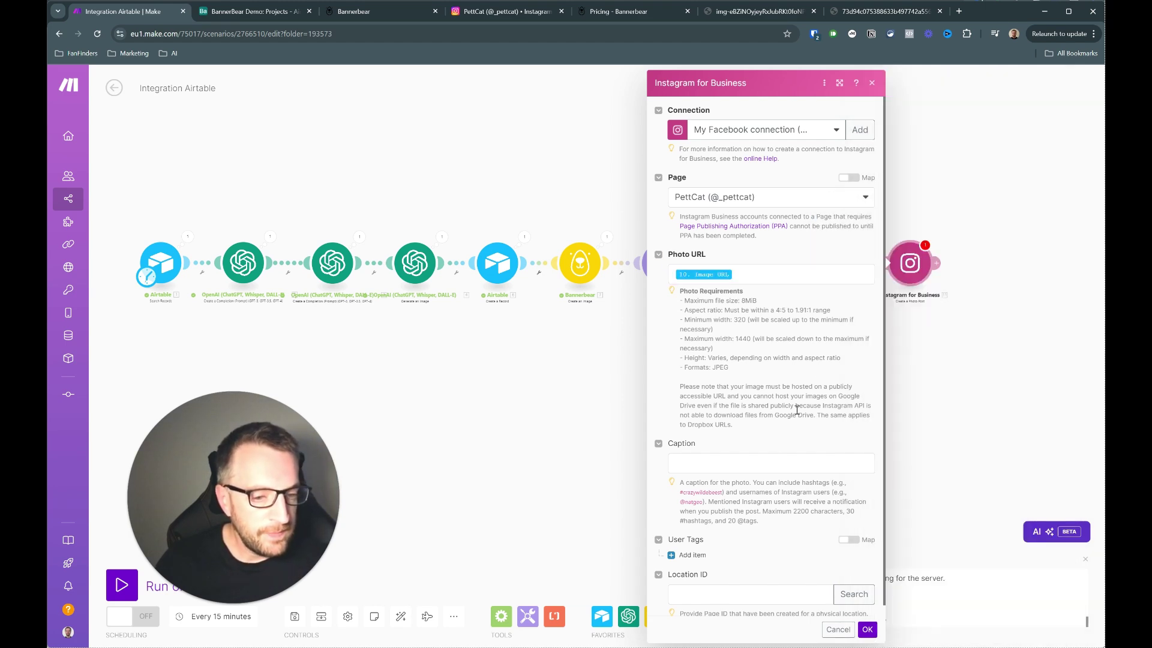
{"action": "left_click", "coordinate": [751, 460]}
{"action": "left_click", "coordinate": [910, 196]}
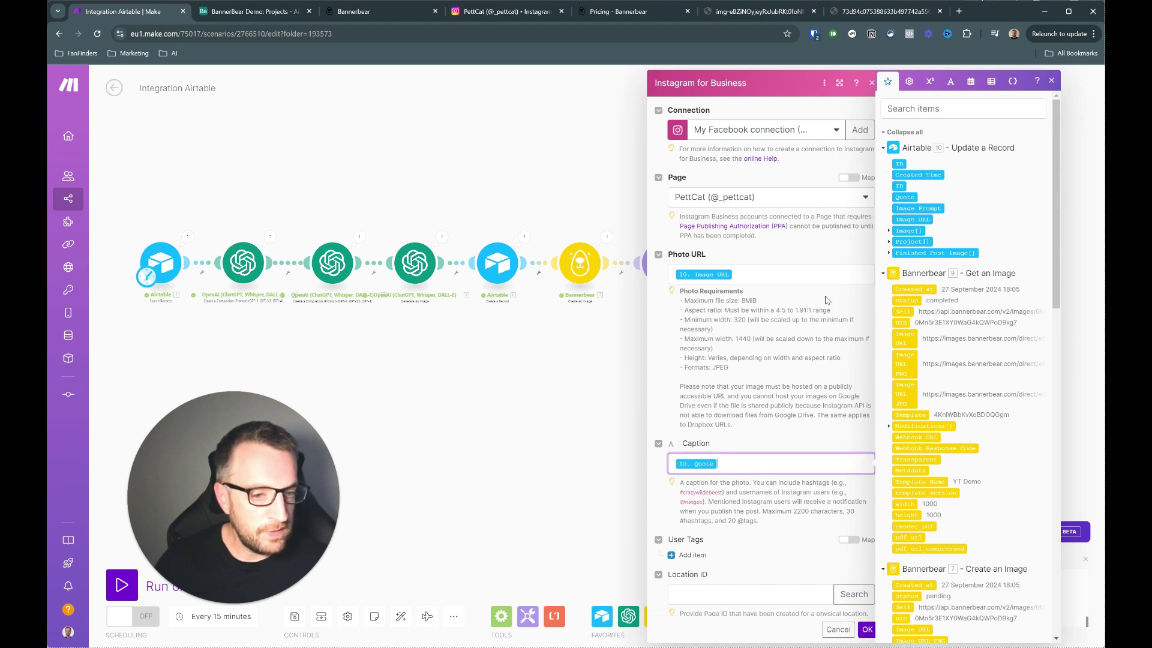
{"action": "left_click", "coordinate": [776, 396]}
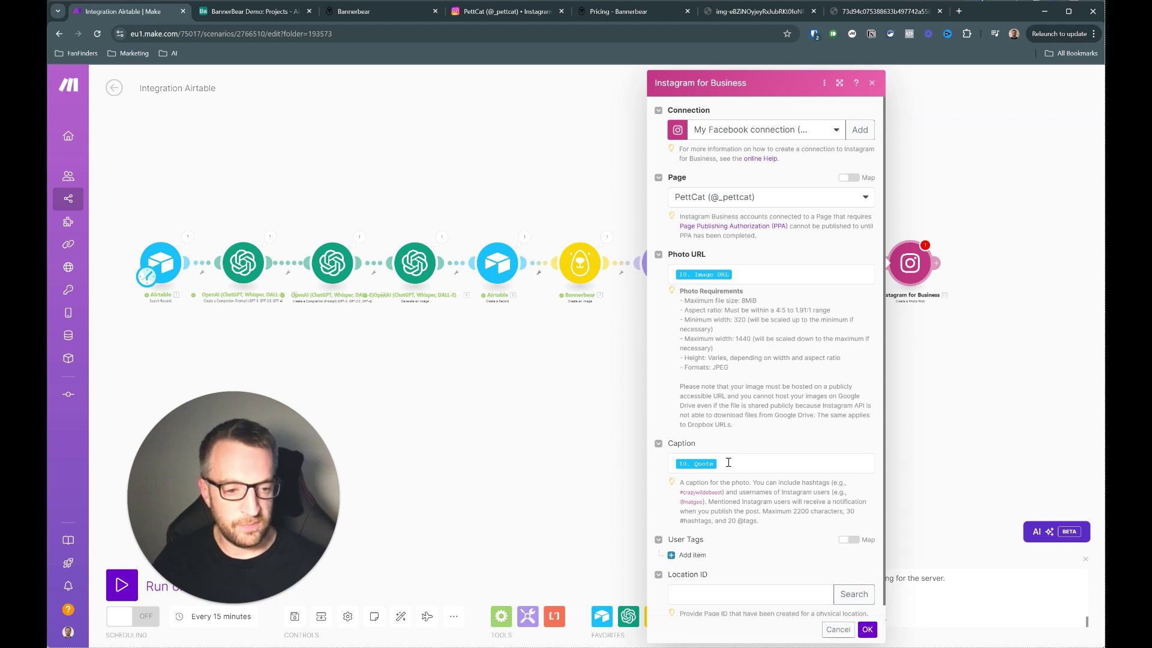
{"action": "scroll", "coordinate": [786, 439], "scroll_direction": "down", "scroll_amount": 1}
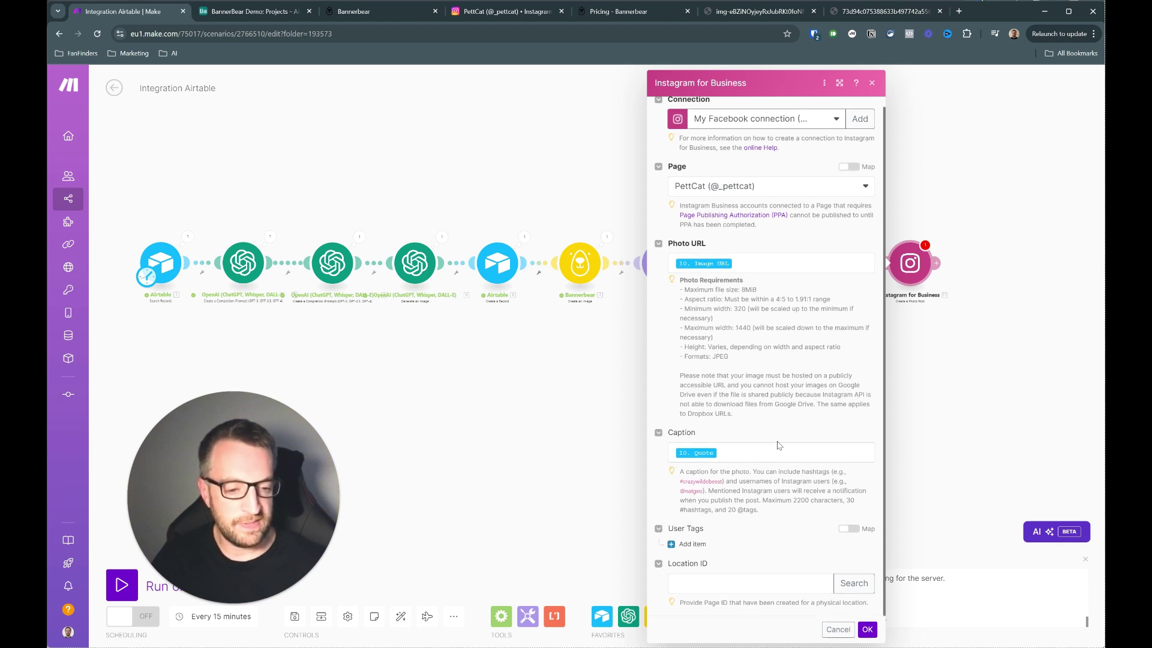
{"action": "left_click", "coordinate": [867, 629]}
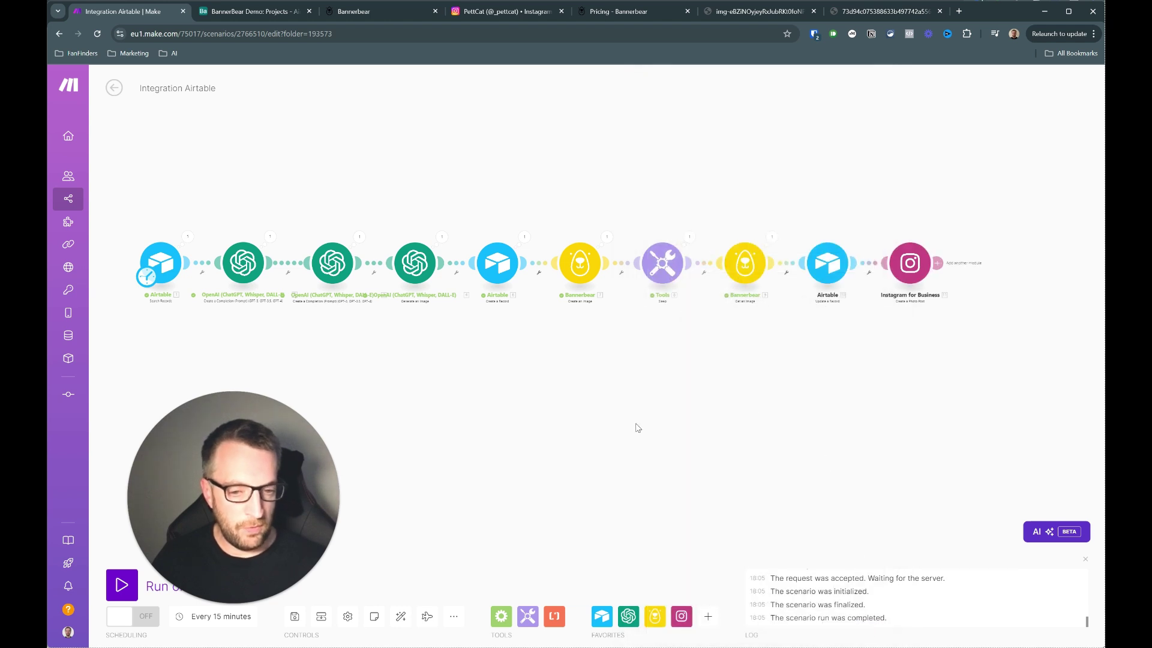
- Save the scenario and run it once through all ten modules
{"action": "left_click", "coordinate": [295, 617]}
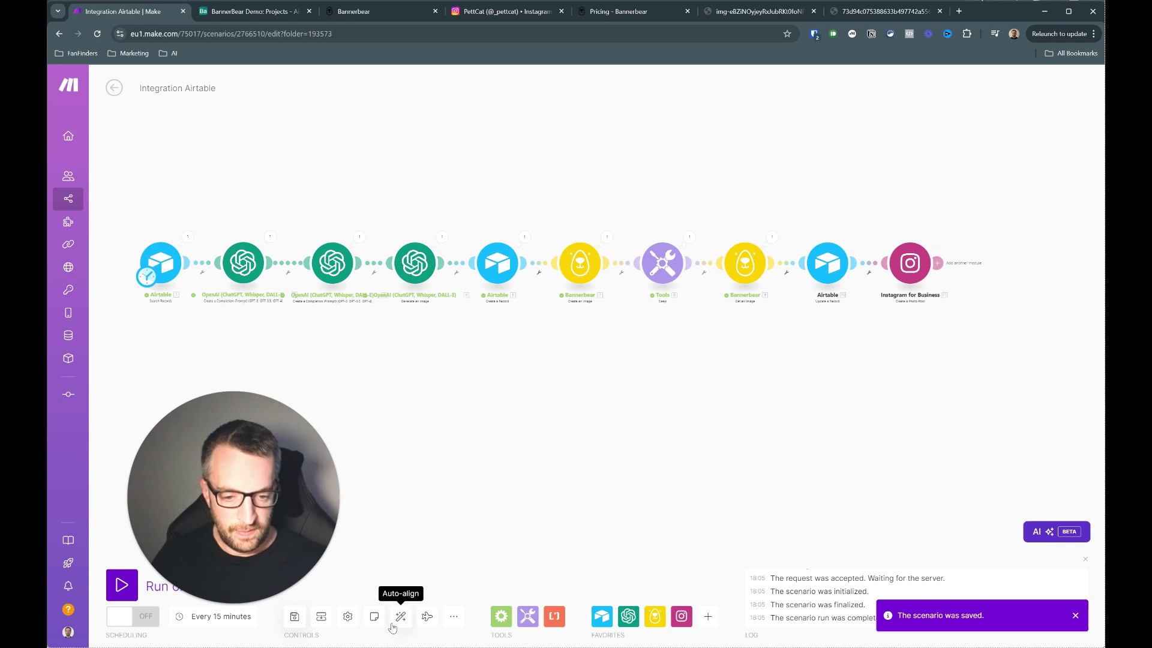
{"action": "left_click", "coordinate": [119, 599]}
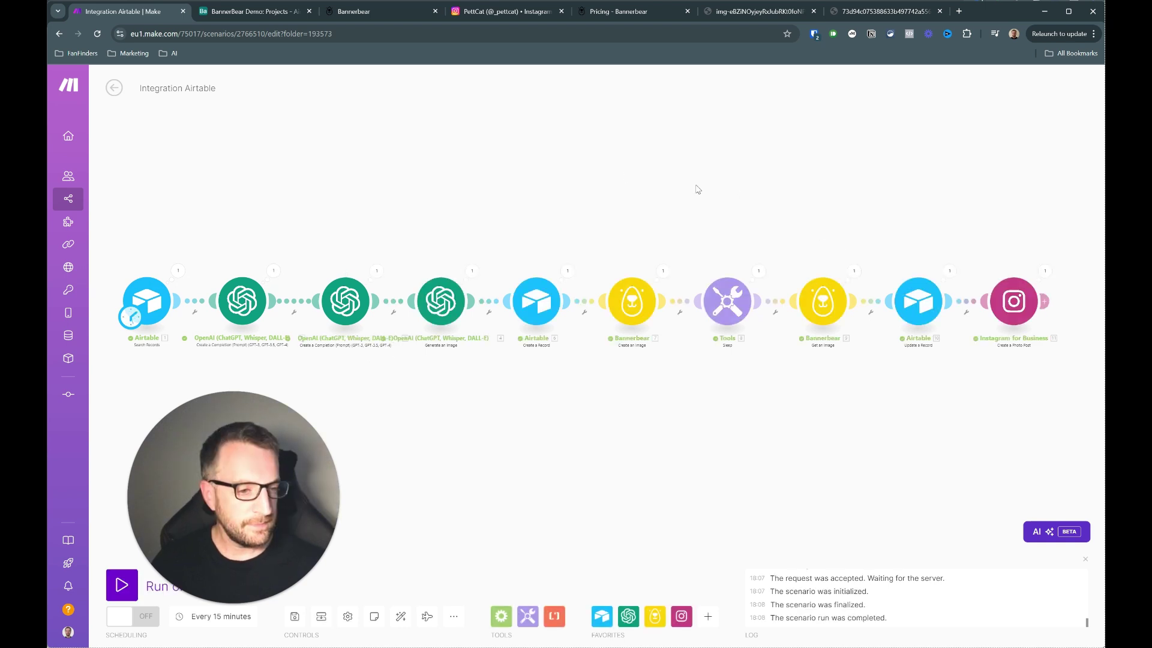
- Reload the PettCat Instagram profile and open the newly published cat post
{"action": "left_click", "coordinate": [479, 14]}
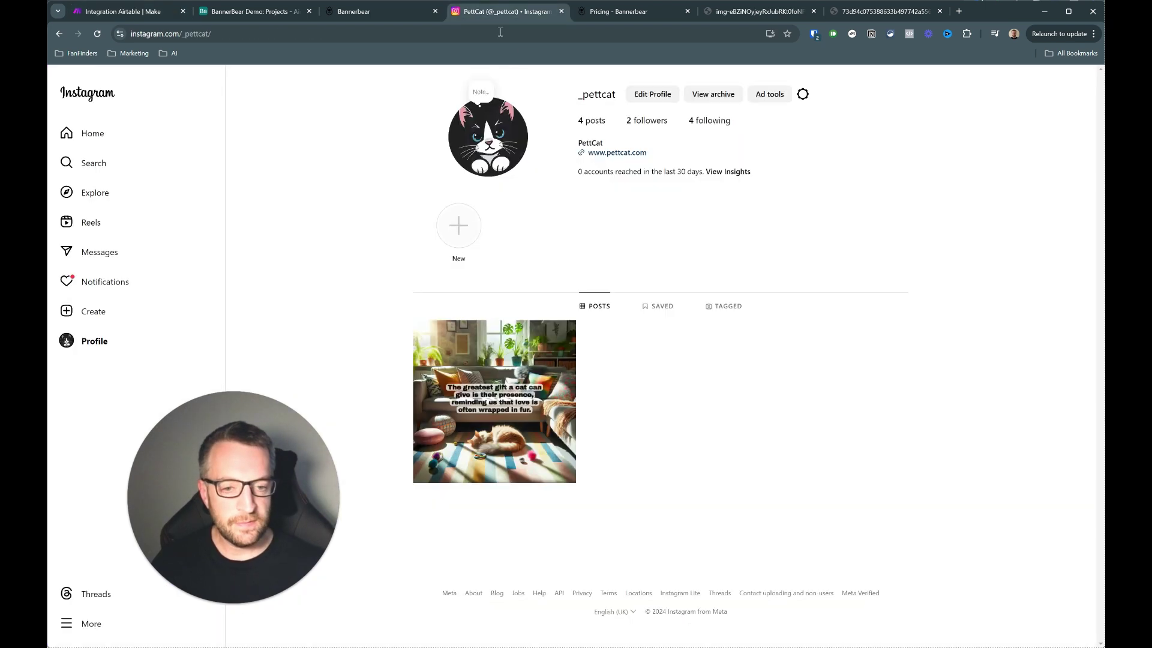
{"action": "left_click", "coordinate": [98, 34]}
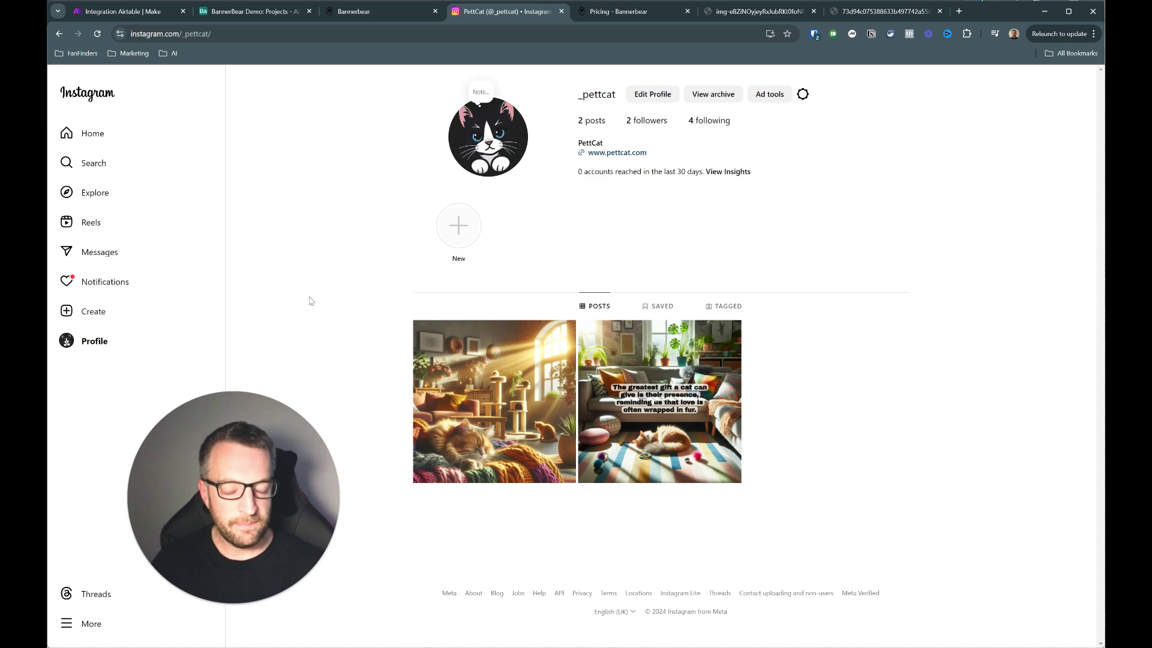
{"action": "left_click", "coordinate": [532, 368]}
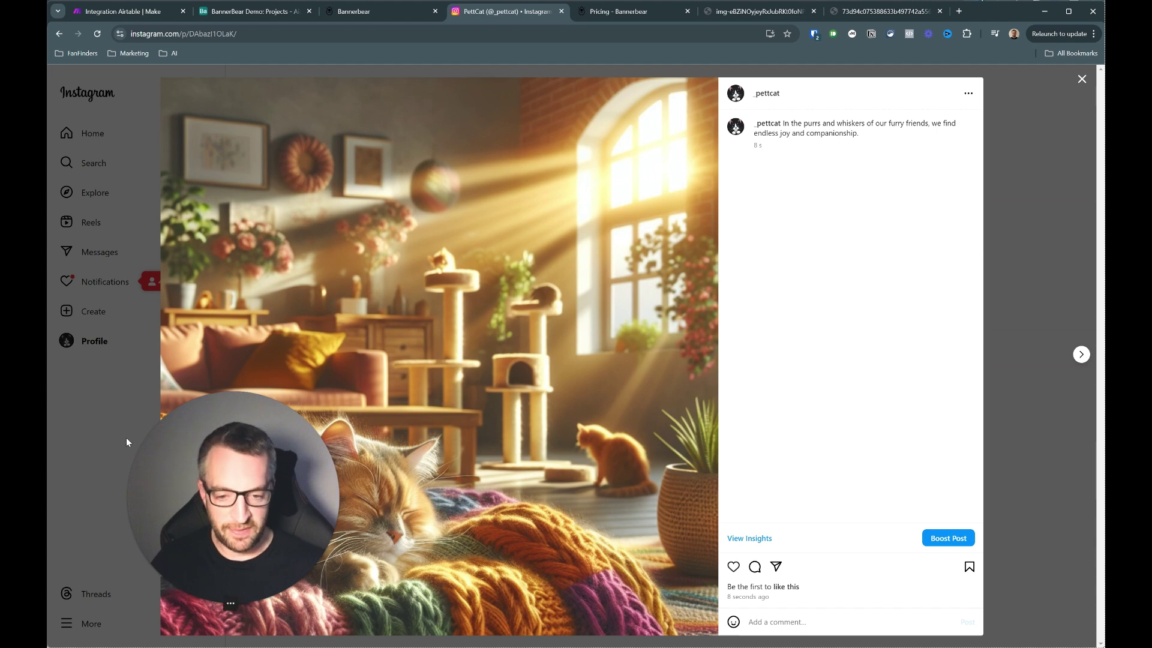
- Replace the Instagram Photo URL's Airtable Image URL with Bannerbear's Image URL PNG
{"action": "left_click", "coordinate": [138, 12]}
{"action": "left_click", "coordinate": [1017, 293]}
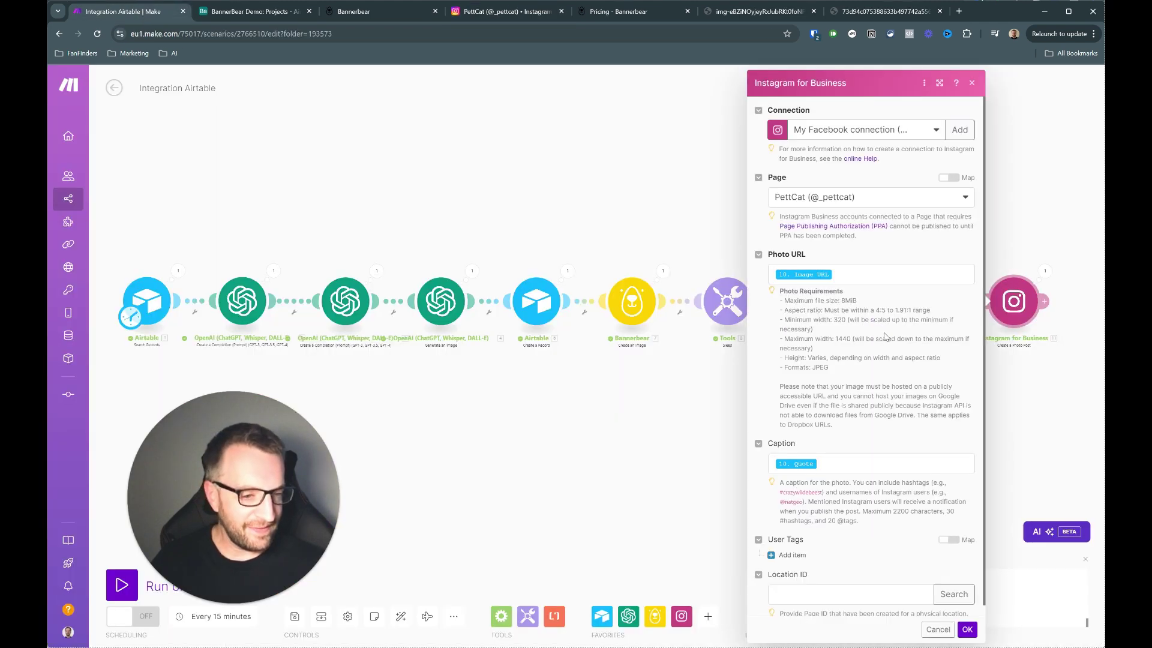
{"action": "left_click", "coordinate": [852, 276]}
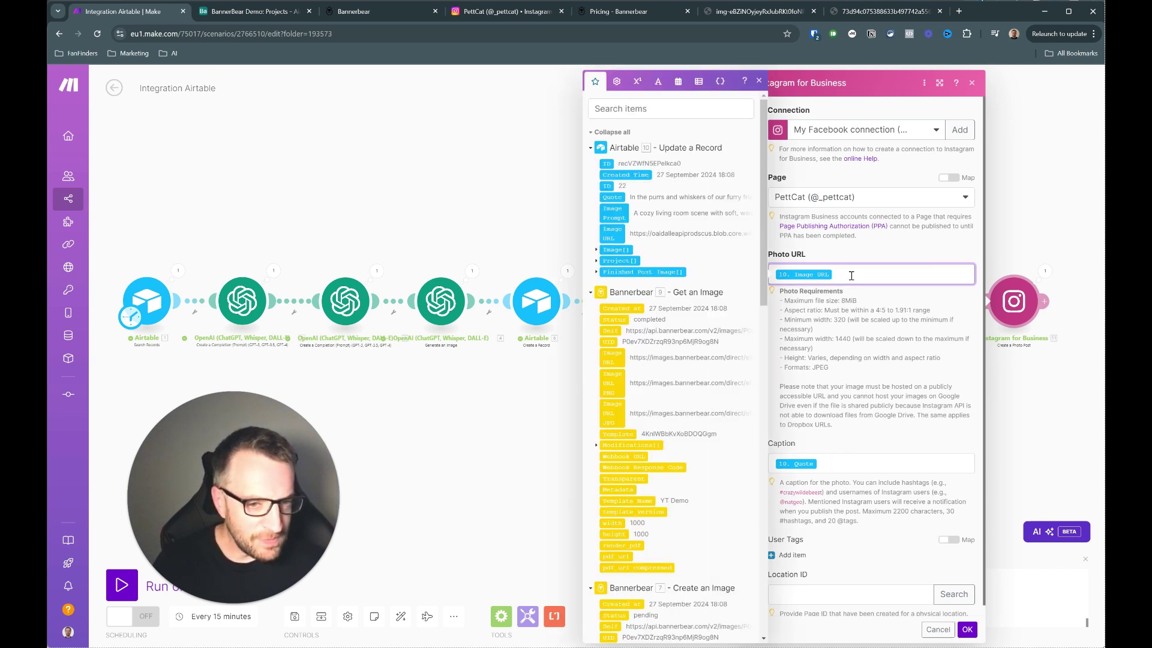
{"action": "key", "text": "BackSpace"}
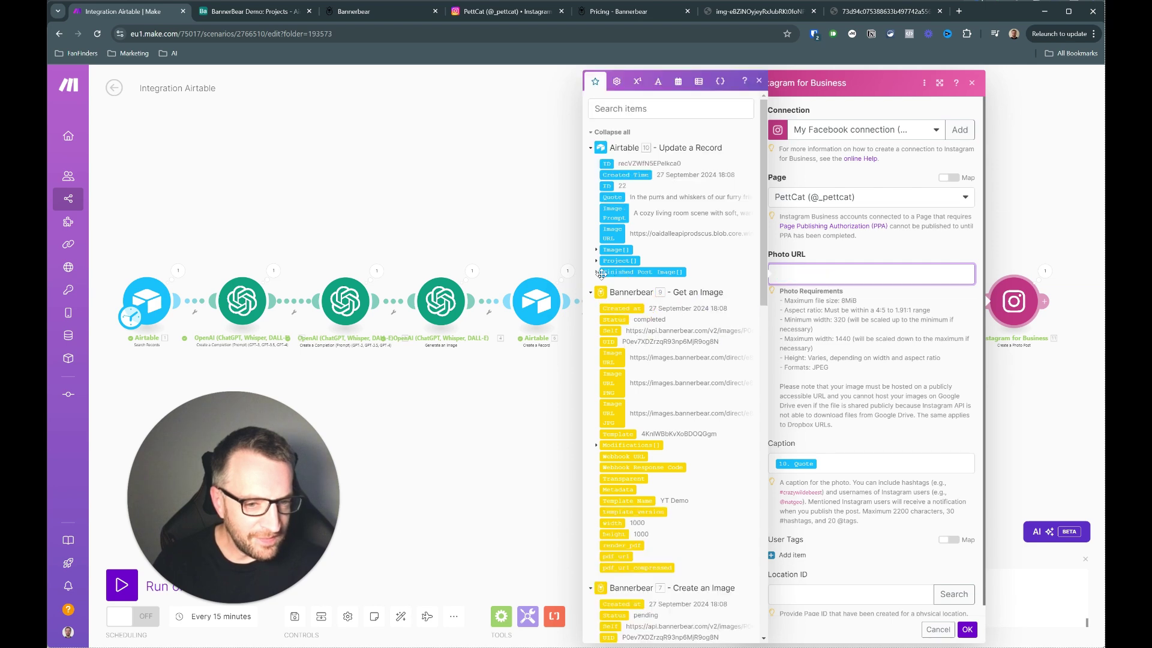
{"action": "left_click", "coordinate": [596, 273]}
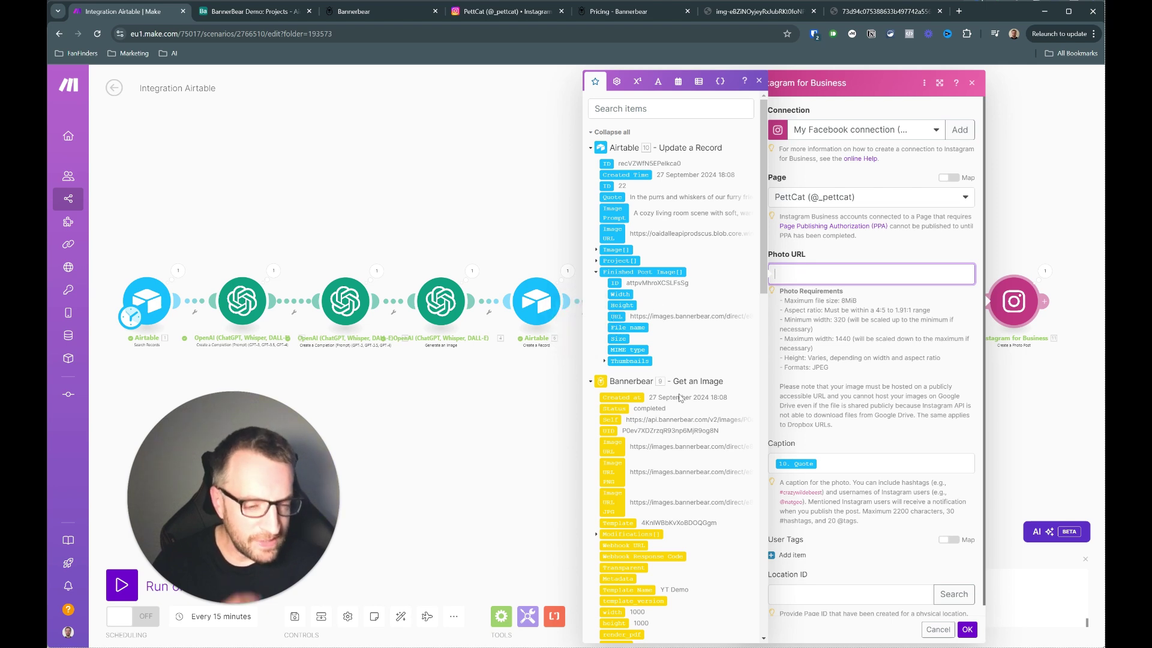
{"action": "scroll", "coordinate": [665, 409], "scroll_direction": "down", "scroll_amount": 1}
{"action": "scroll", "coordinate": [661, 384], "scroll_direction": "down", "scroll_amount": 1}
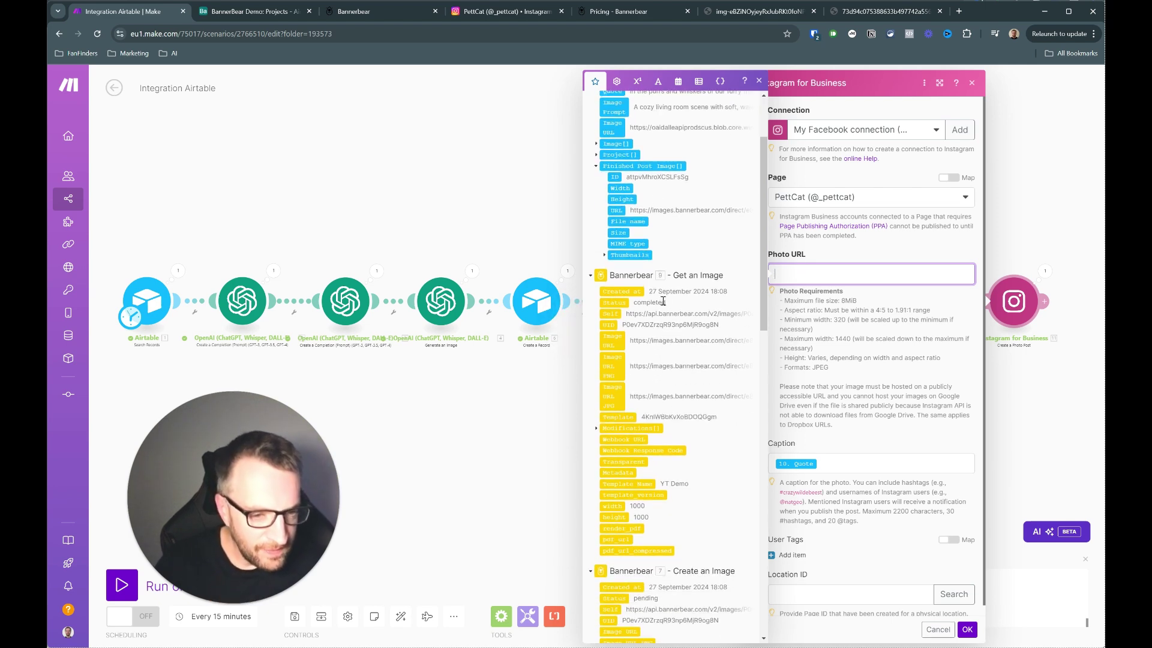
{"action": "left_click", "coordinate": [610, 362]}
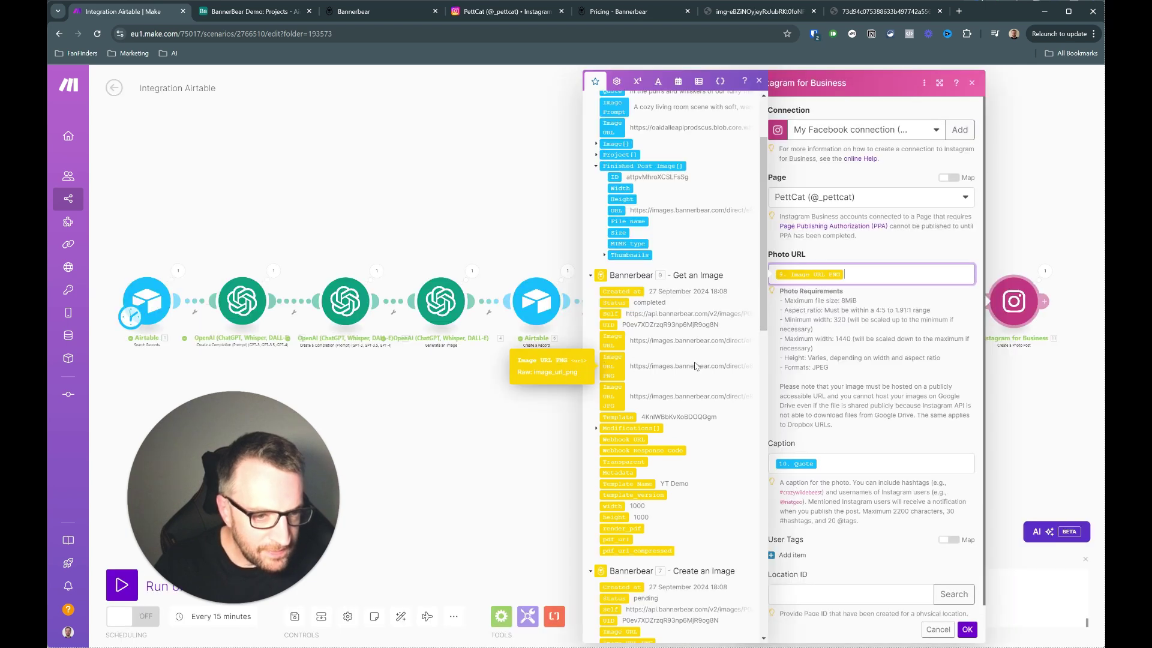
{"action": "left_click", "coordinate": [967, 630]}
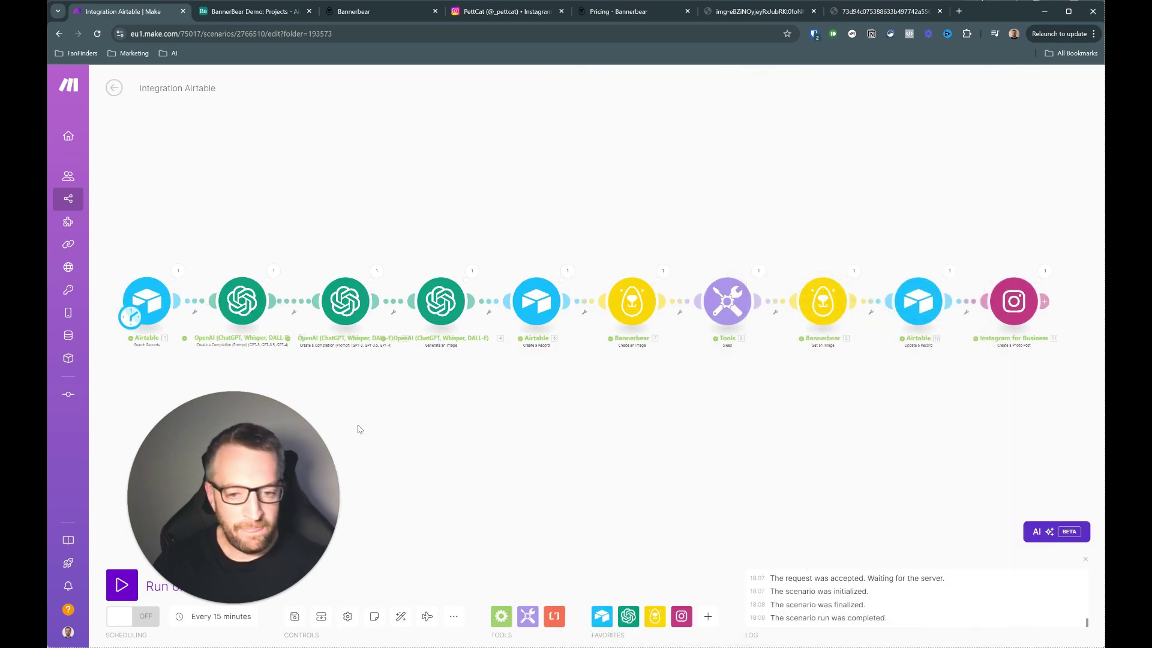
- Reload Instagram to view the new 'The purr of a cat is the heartbeat of a home' post, then return to Make
{"action": "left_click", "coordinate": [507, 13]}
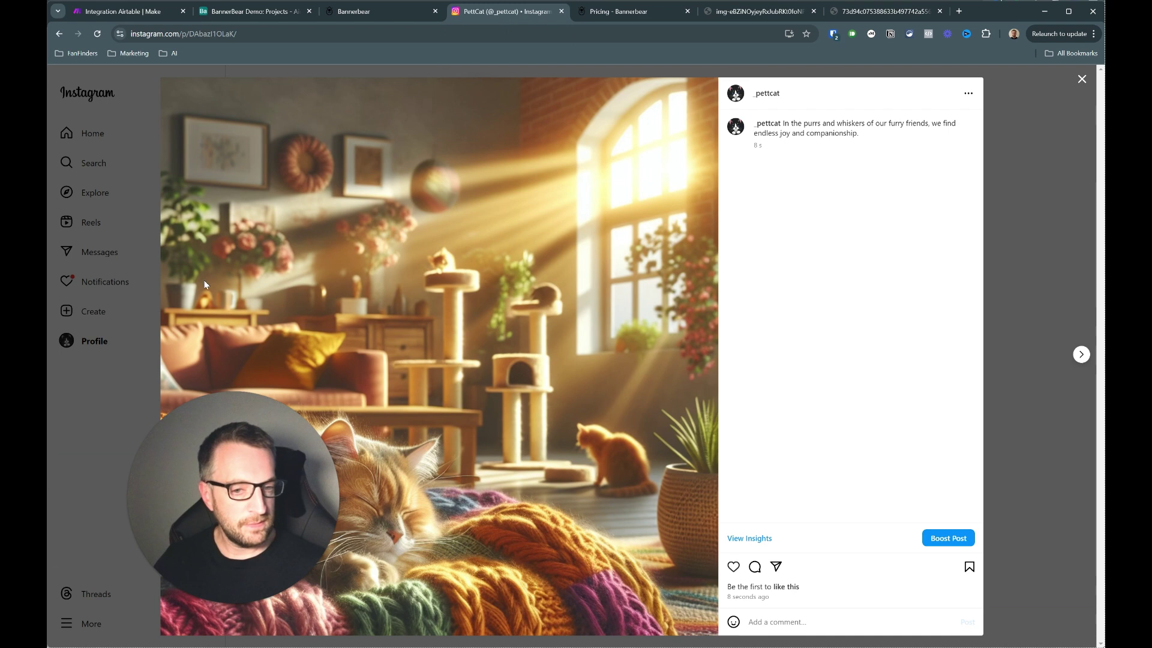
{"action": "left_click", "coordinate": [126, 408]}
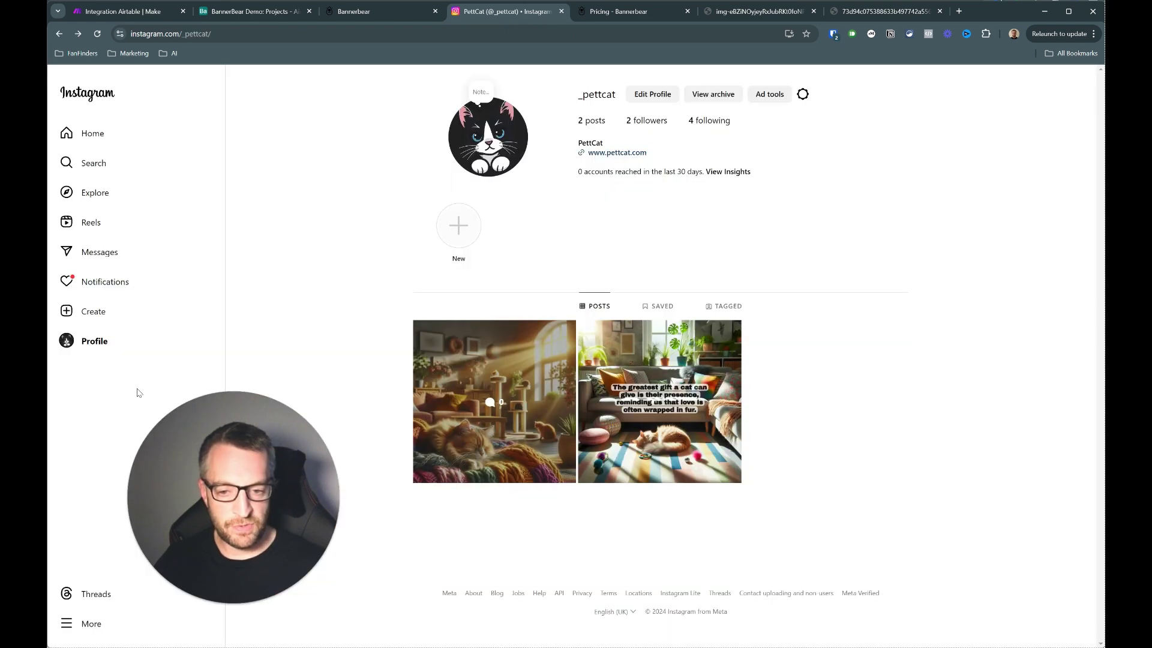
{"action": "left_click", "coordinate": [98, 34]}
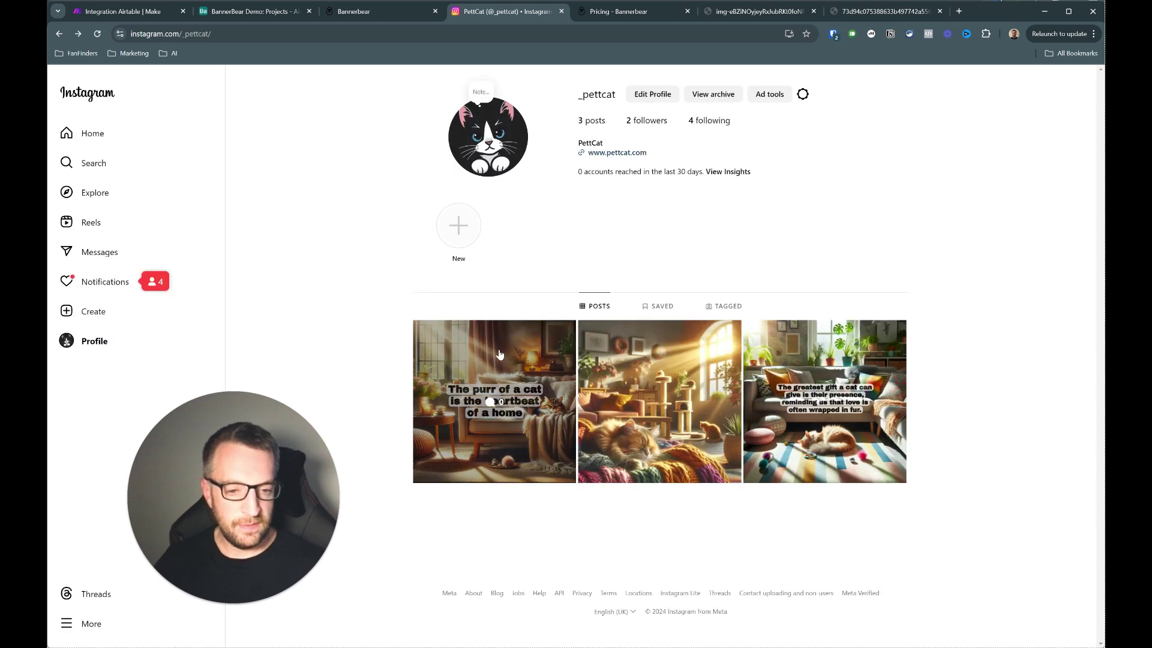
{"action": "left_click", "coordinate": [500, 360]}
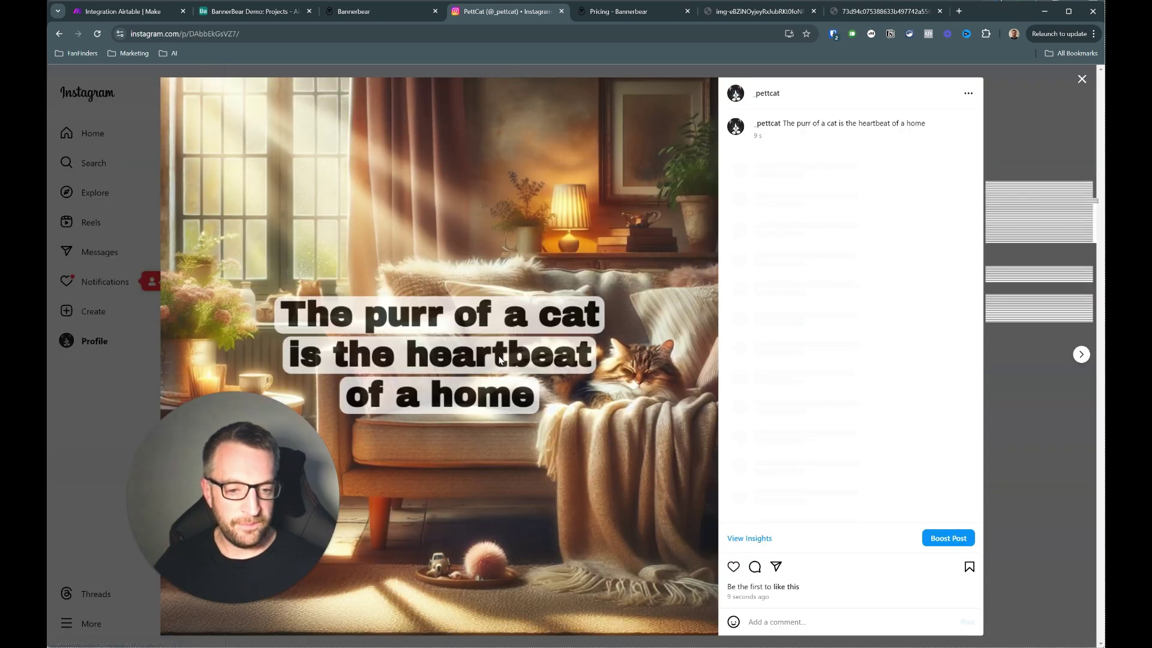
{"action": "left_click", "coordinate": [95, 411]}
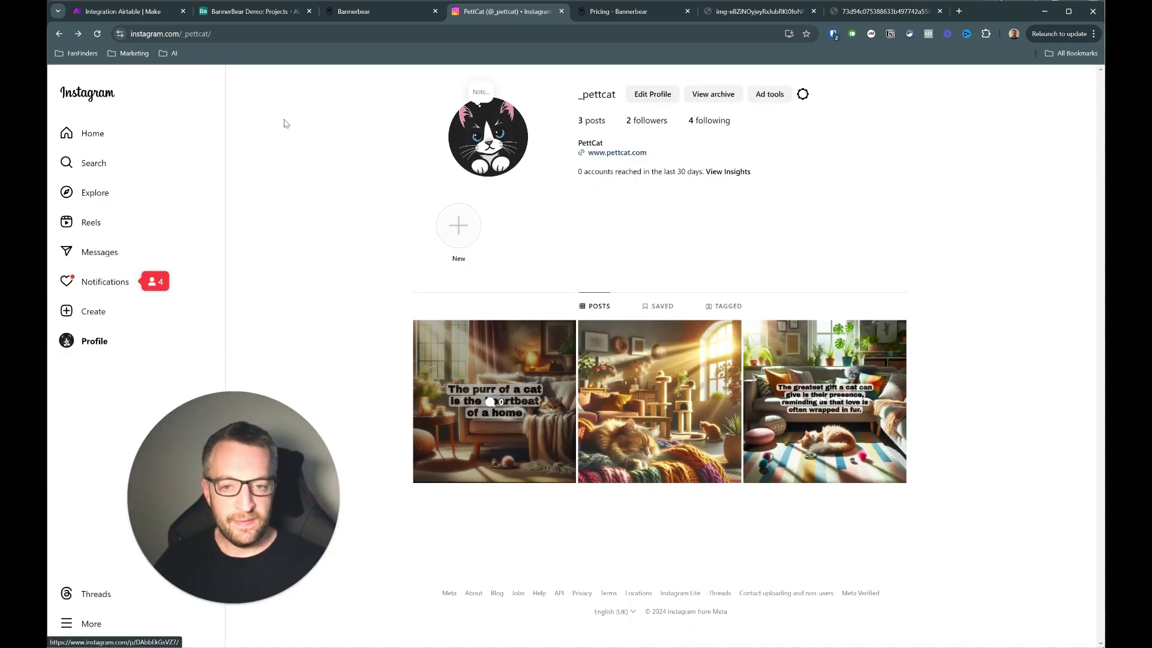
{"action": "key", "text": "ctrl+1"}
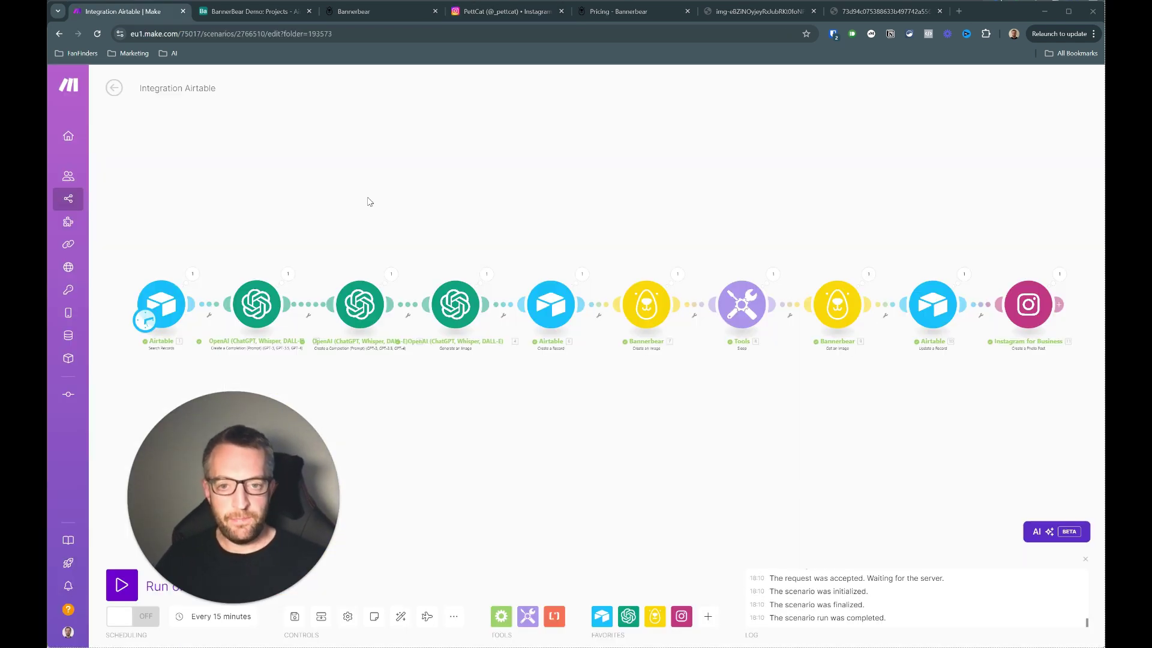